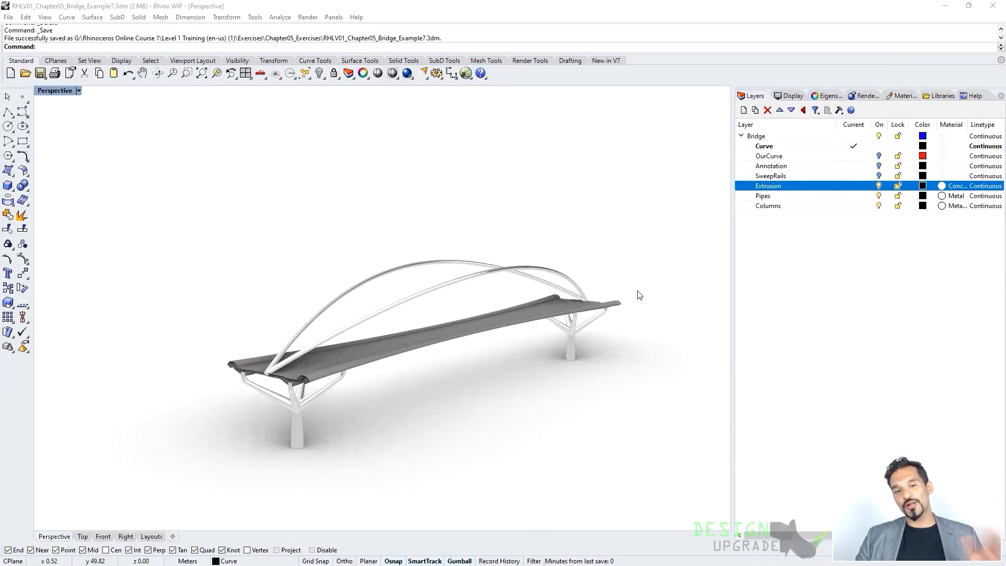
Step: Hide the Extrusion, Pipes and Columns layers and make OurCurve current, so that only the bridge's cross-section curve is displayed
mouse_move(450, 407)
right_down()
mouse_move(478, 406)
mouse_move(386, 386)
mouse_move(393, 408)
mouse_move(448, 404)
right_up()
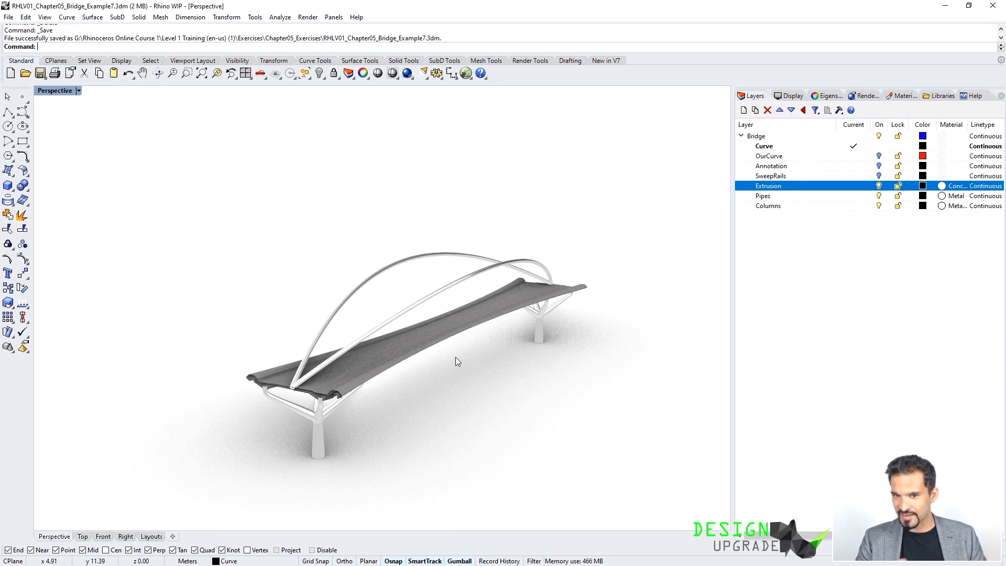
click(879, 195)
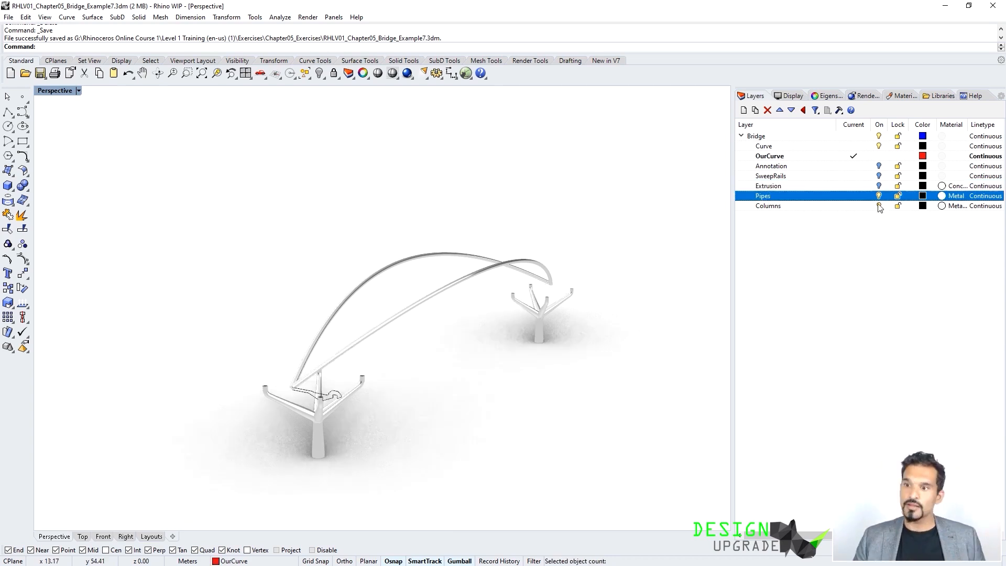
click(879, 205)
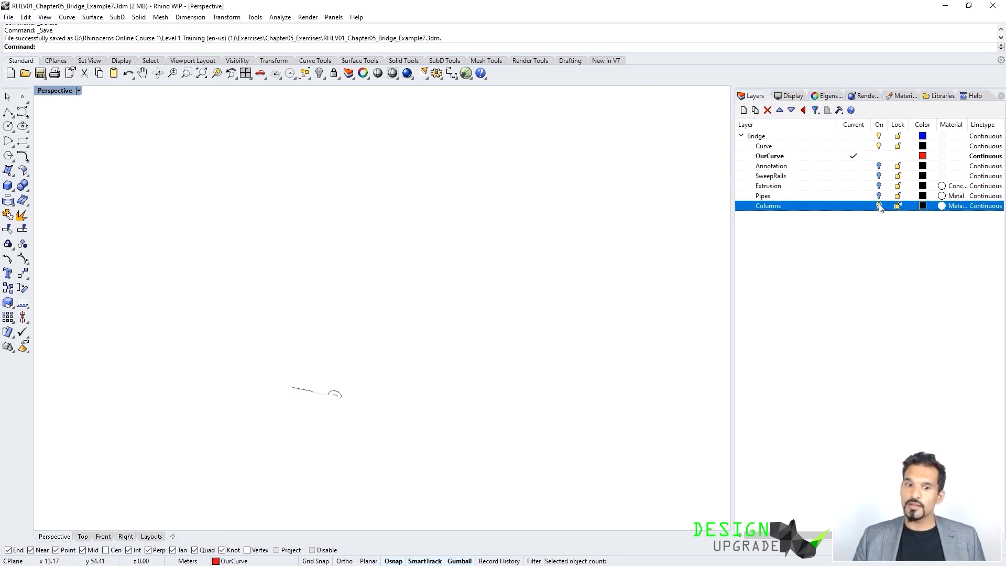
Step: Set the perspective view's display mode to Shaded and show the bridge's cross-section curve in the Front view
click(78, 91)
click(73, 141)
mouse_move(337, 321)
right_down()
mouse_move(289, 358)
mouse_move(405, 338)
right_up()
scroll(391, 329, up, 4)
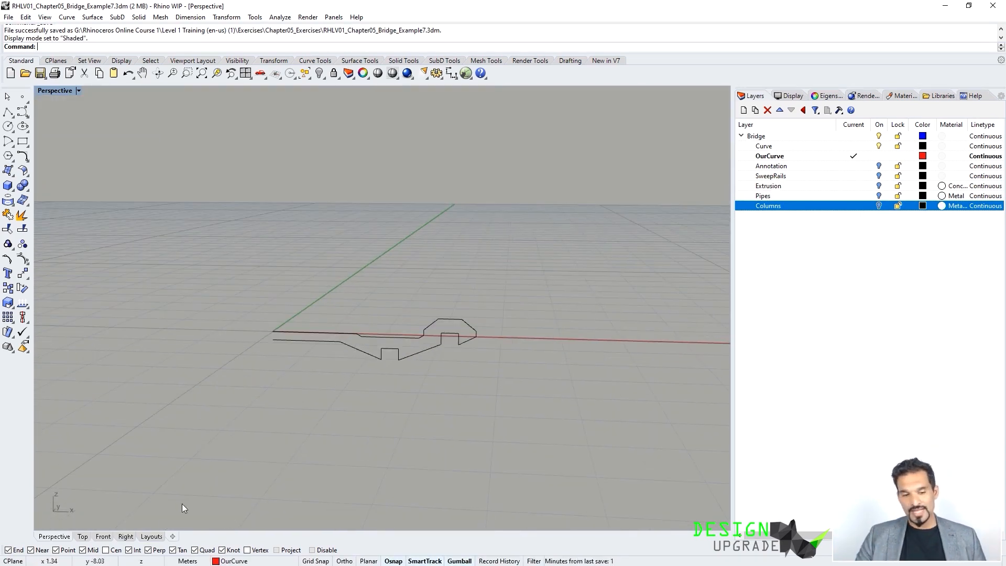
click(104, 536)
scroll(375, 321, up, 5)
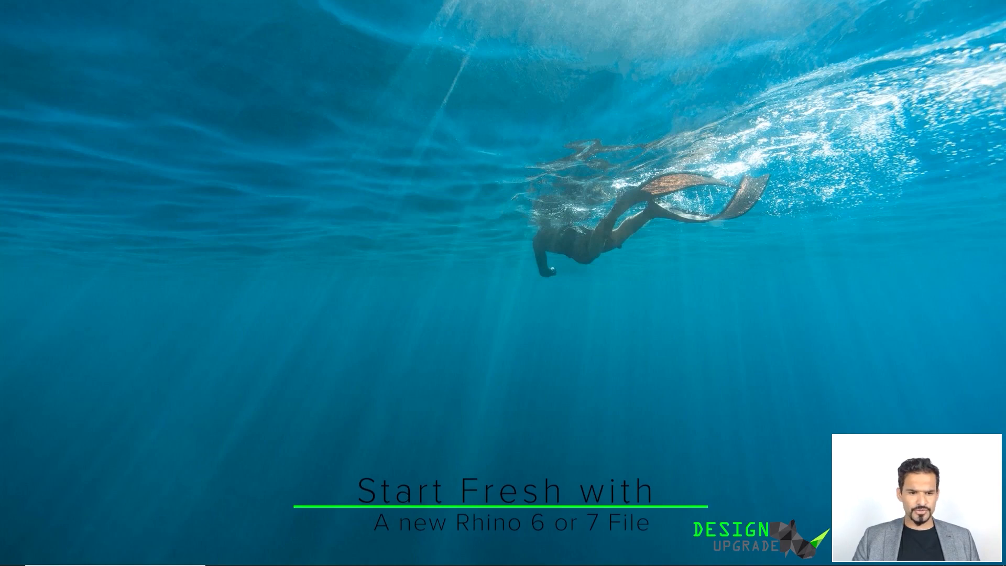
Step: Launch Rhino 6 and create a new file from the Large Objects - Meters template
click(12, 555)
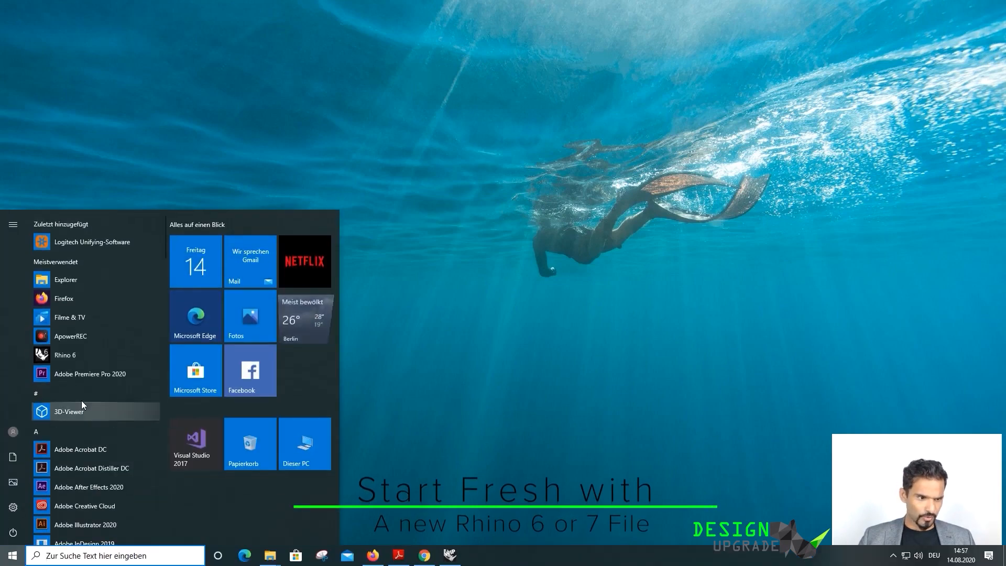
click(67, 355)
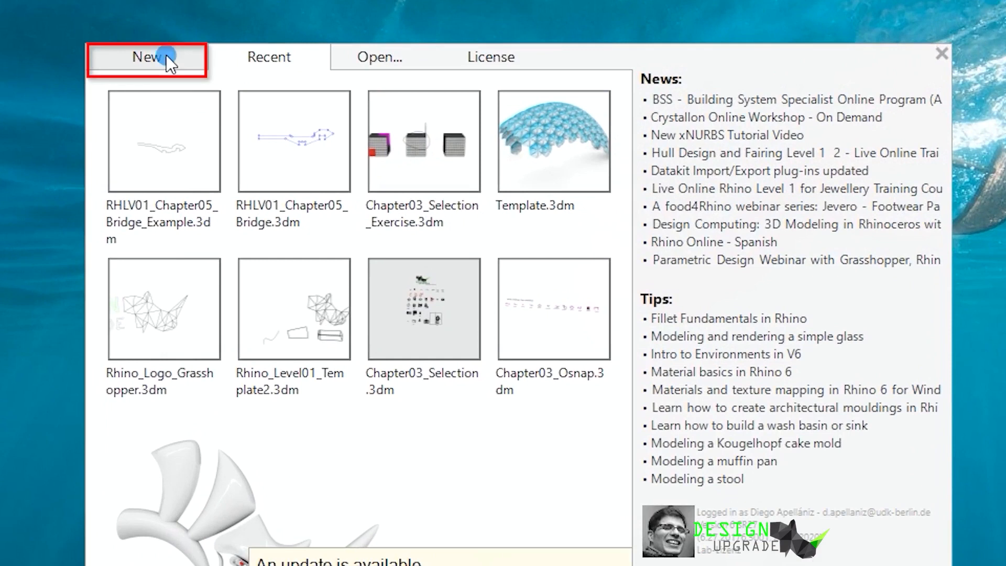
click(305, 110)
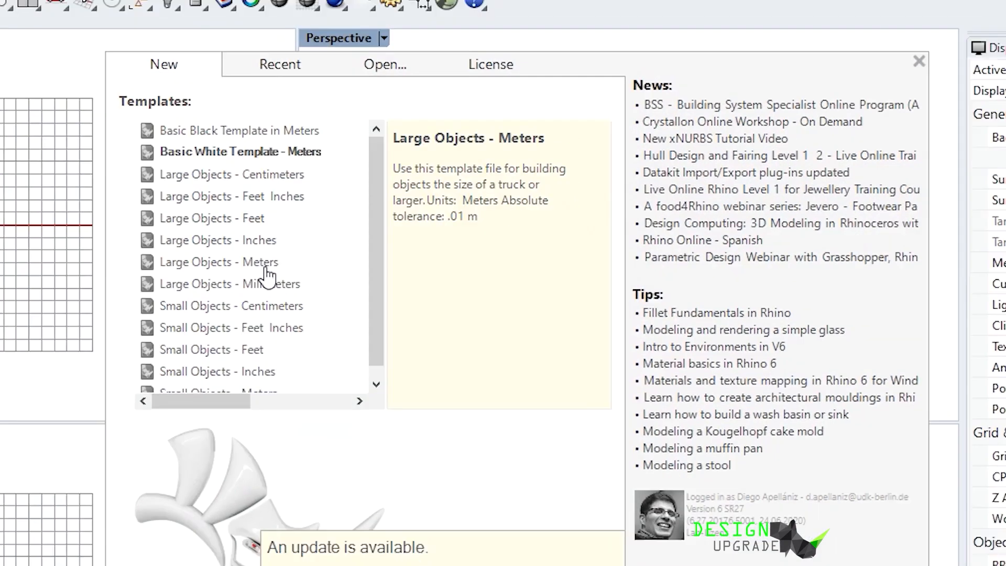
click(257, 266)
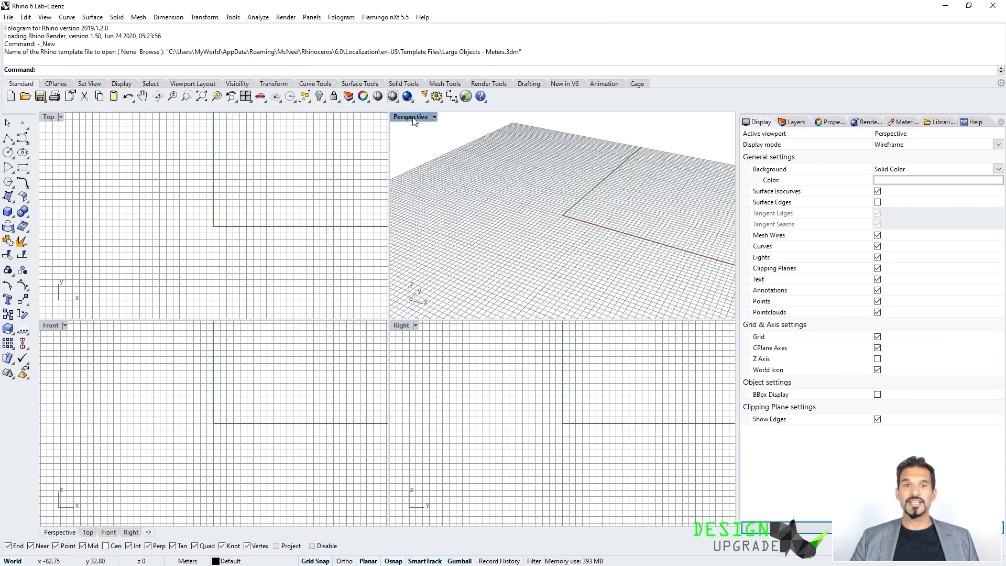
Step: Purge the unused layers and styles from the new file
click(792, 122)
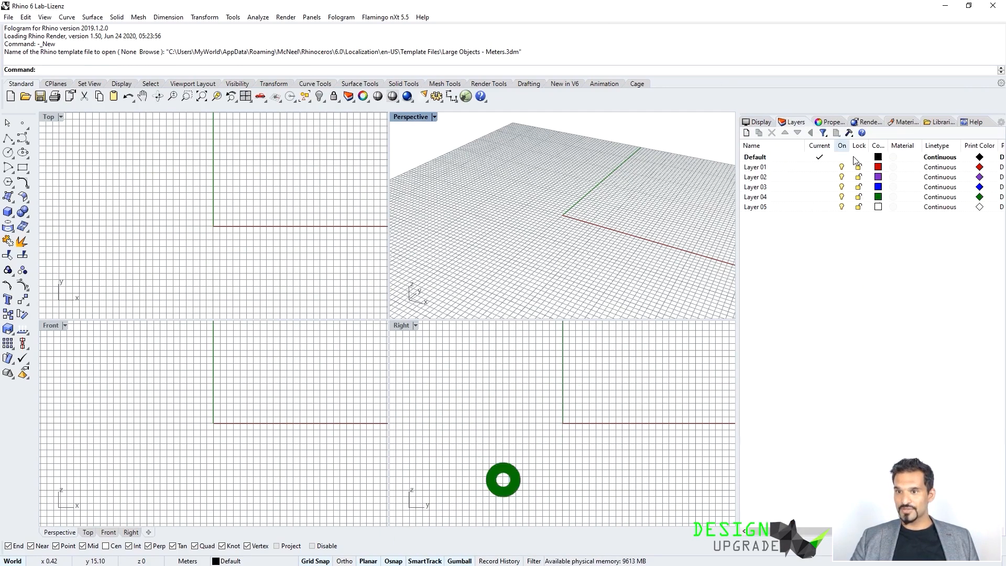
text(Purge)
key(Return)
key(Return)
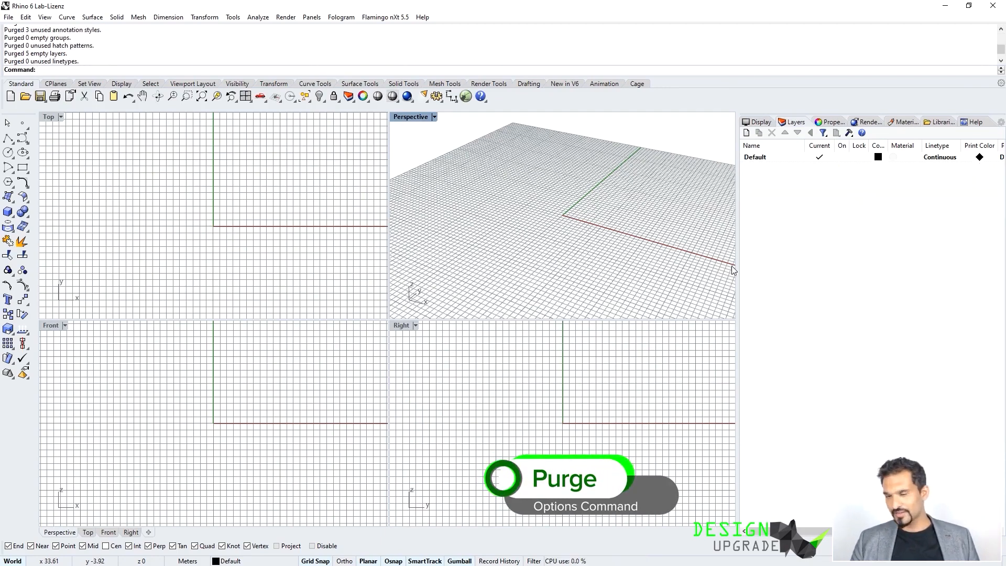
Step: Rename the Default layer as Bridge_Example
click(756, 157)
click(756, 157)
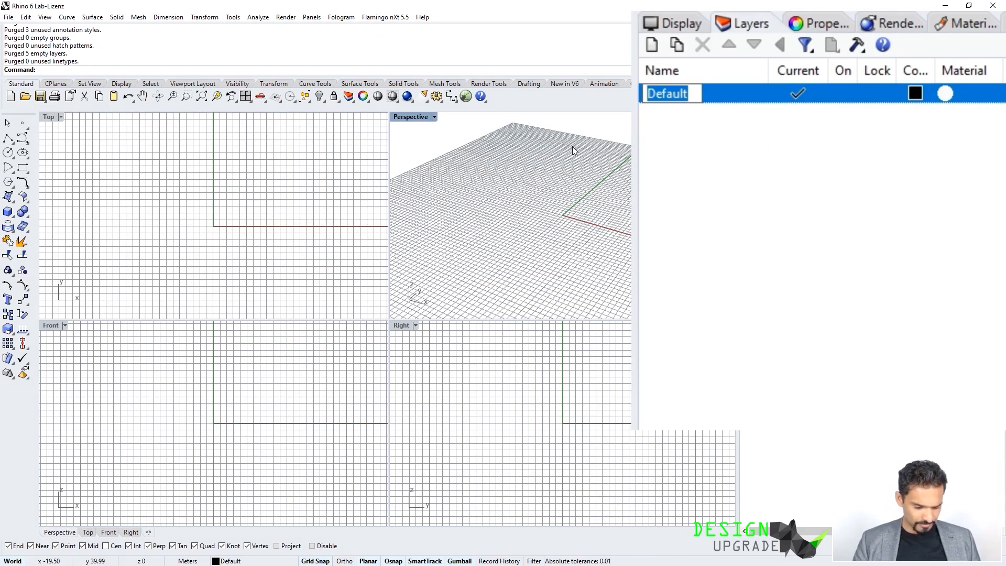
text(Bridge_)
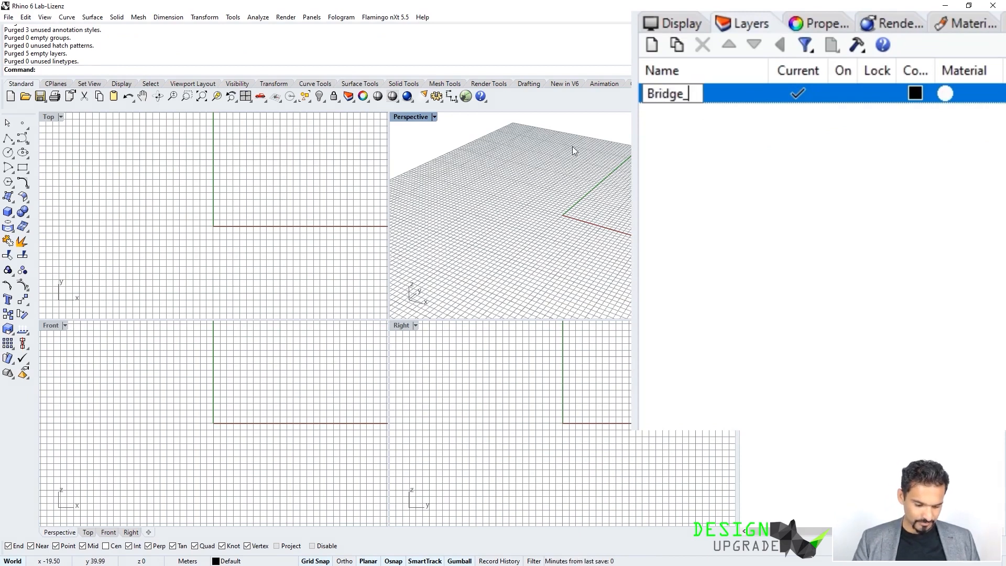
text(Example)
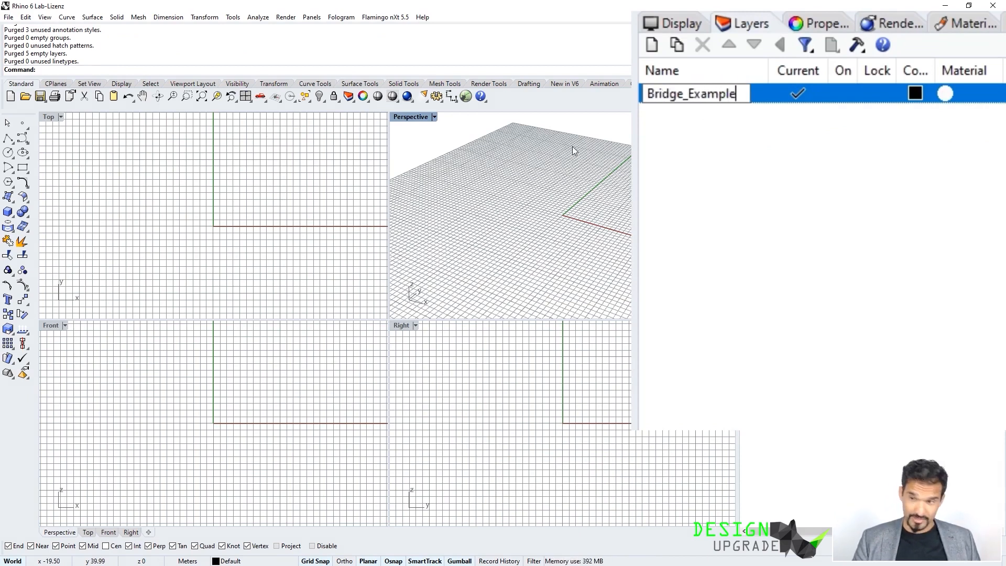
key(Return)
click(759, 94)
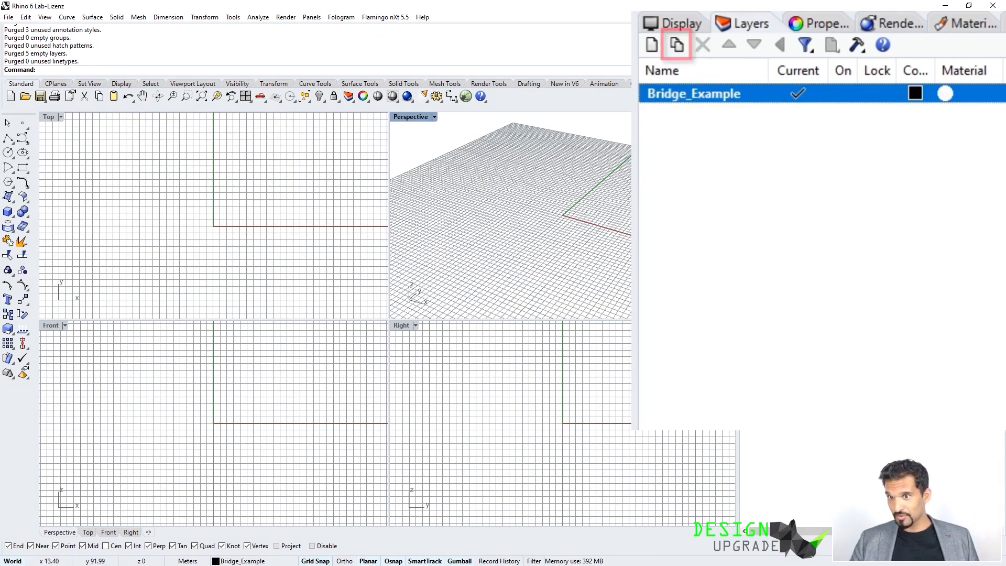
Step: Add a sublayer named Main Cross Section under Bridge_Example
click(674, 45)
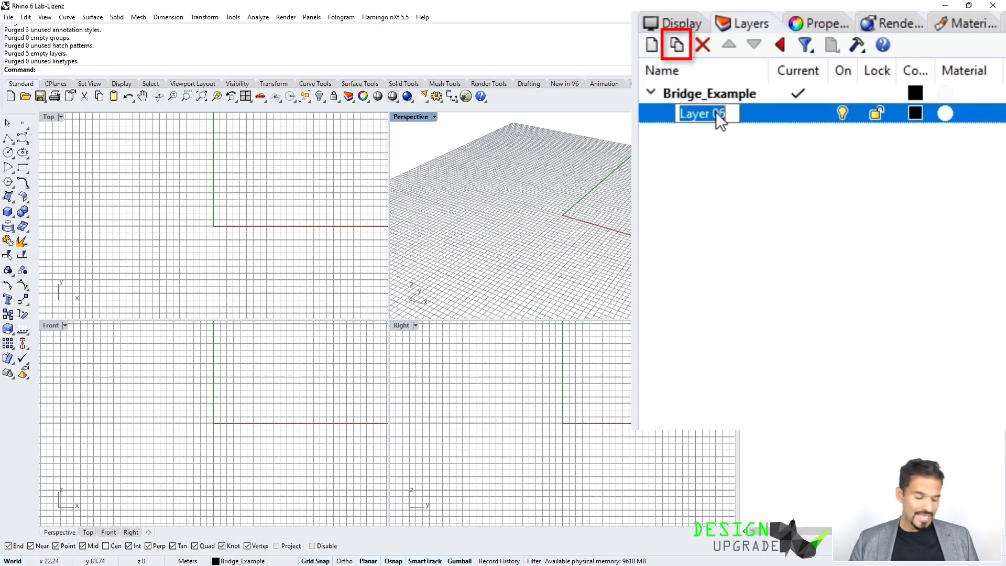
text(Cros)
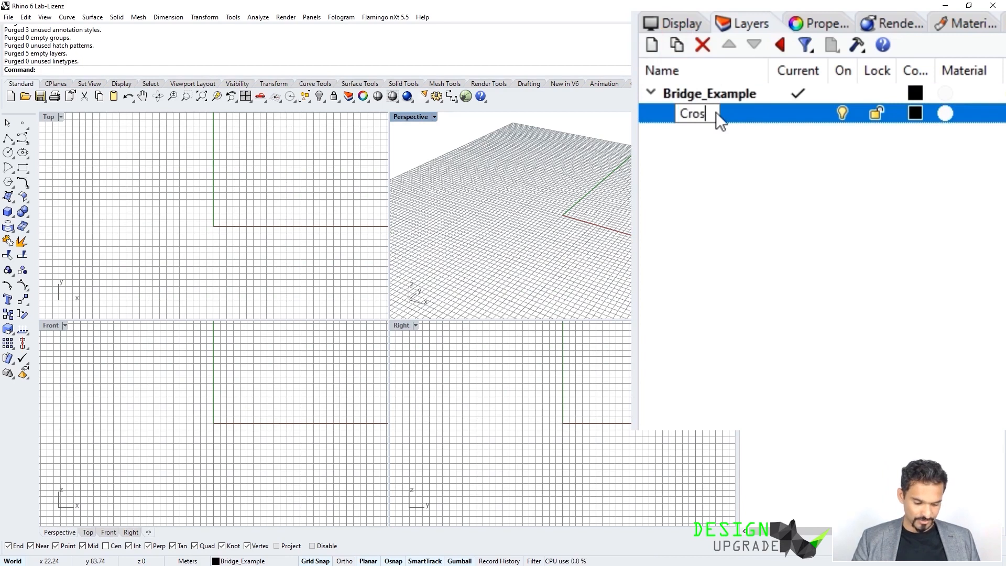
text(s Section)
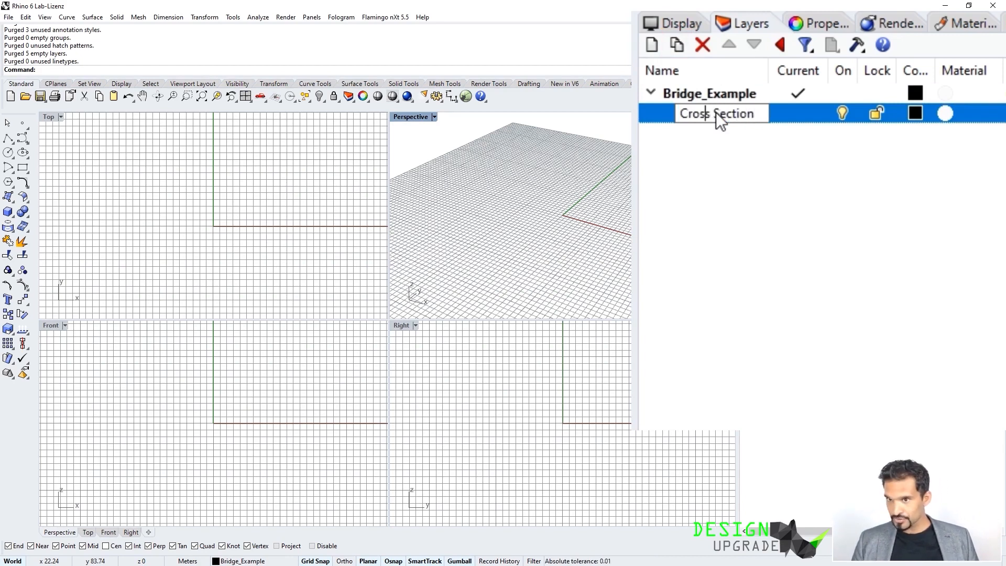
key(Home)
text(Main)
key(Return)
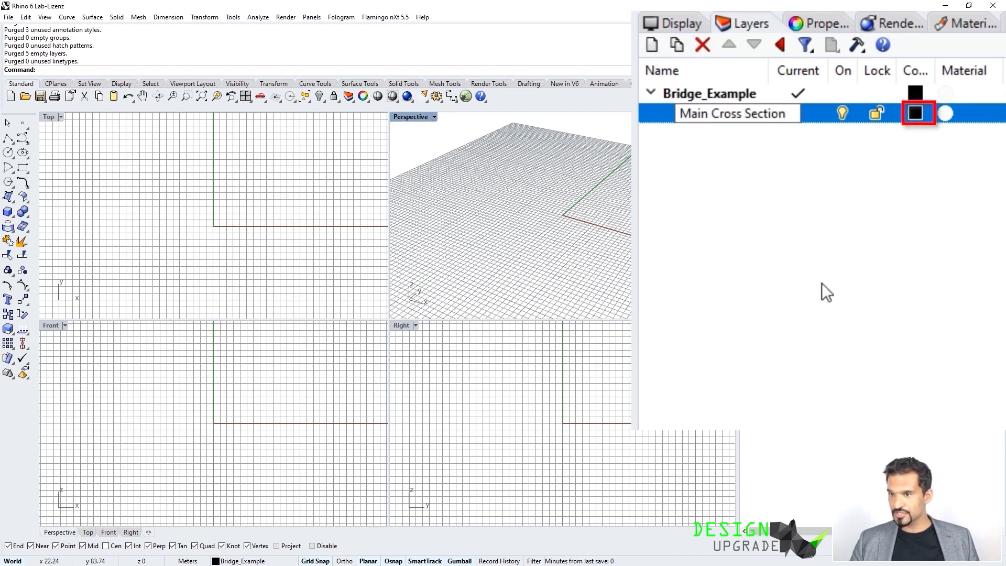
Step: Set the Main Cross Section layer's color to Blue
click(915, 113)
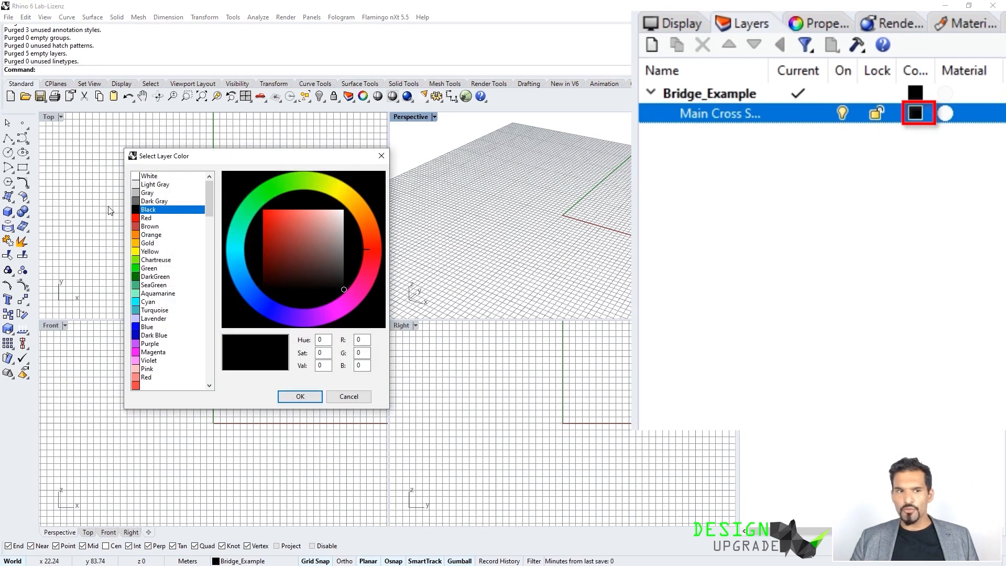
click(147, 327)
click(301, 397)
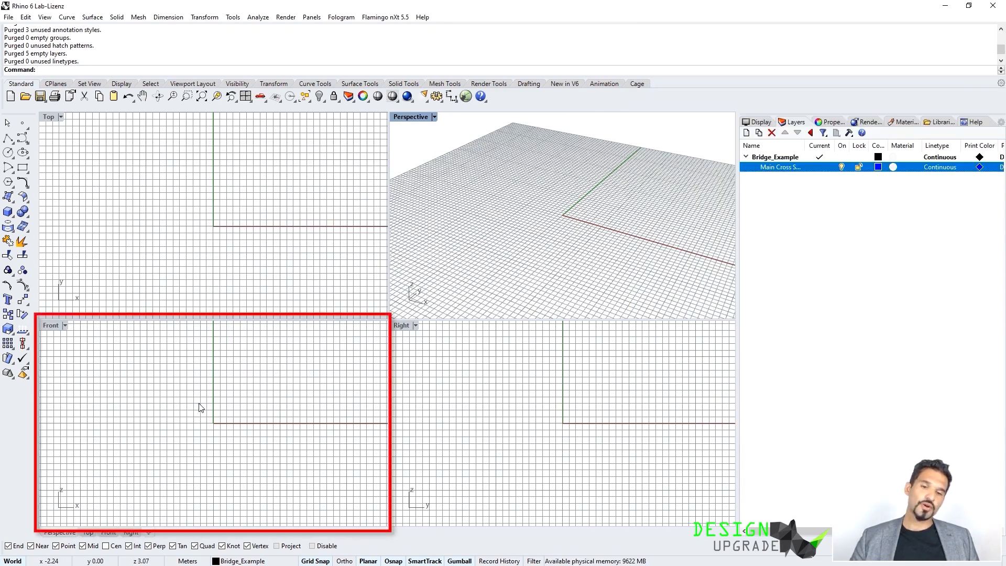
Step: Maximize the Front viewport and frame the area around the origin closely
double_click(49, 324)
scroll(283, 321, up, 3)
right_drag(337, 326, 298, 327)
scroll(298, 328, up, 8)
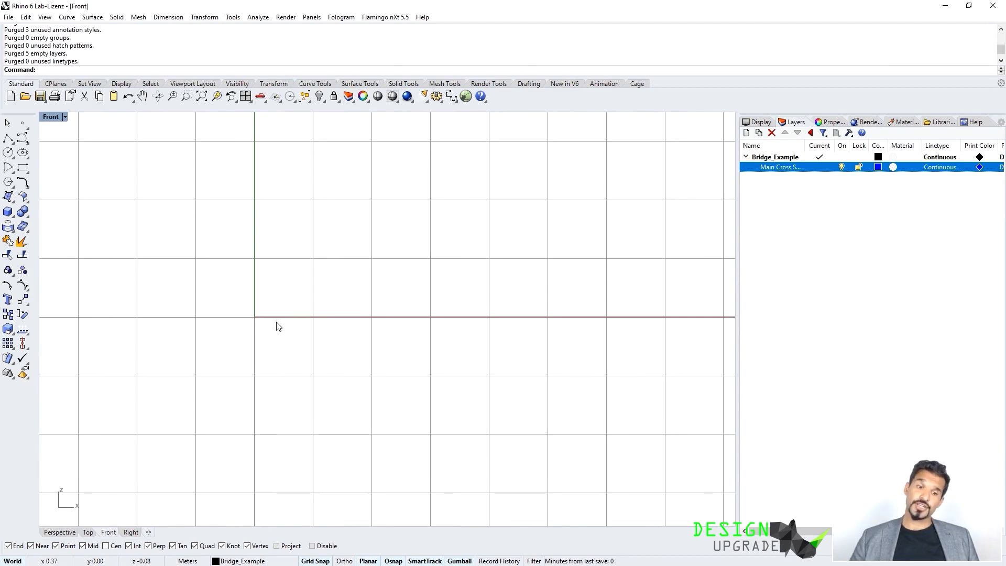
Step: Switch to the reference bridge file, examine the cross-section profile in the Front view, and return to the new Rhino 6 file
key(super)
mouse_move(449, 554)
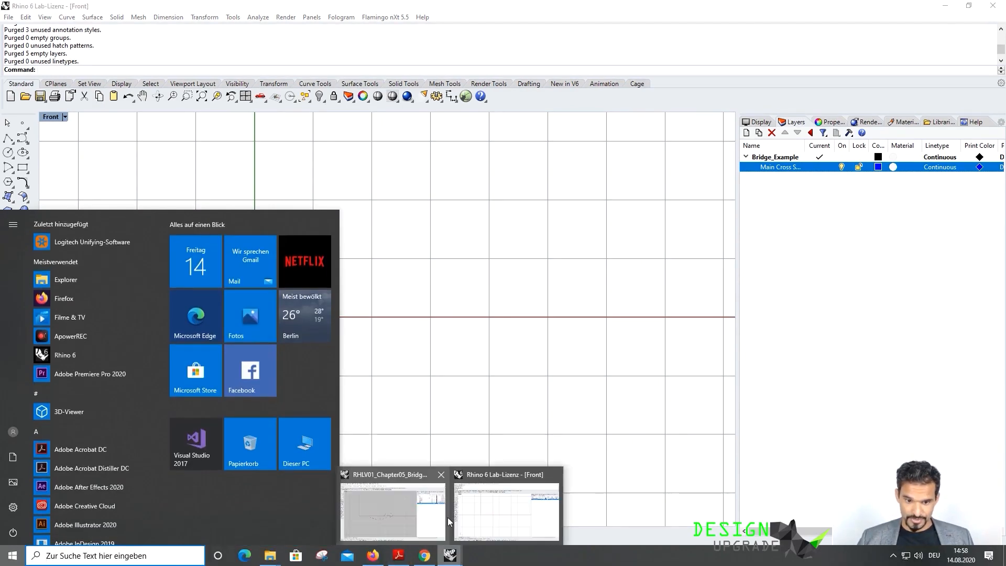
click(408, 515)
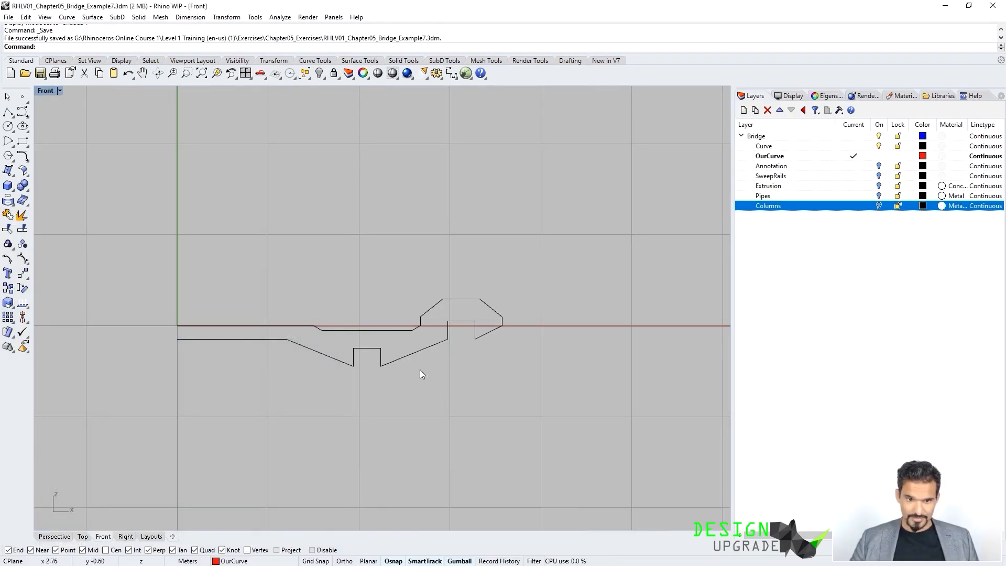
scroll(326, 291, down, 2)
scroll(420, 284, up, 2)
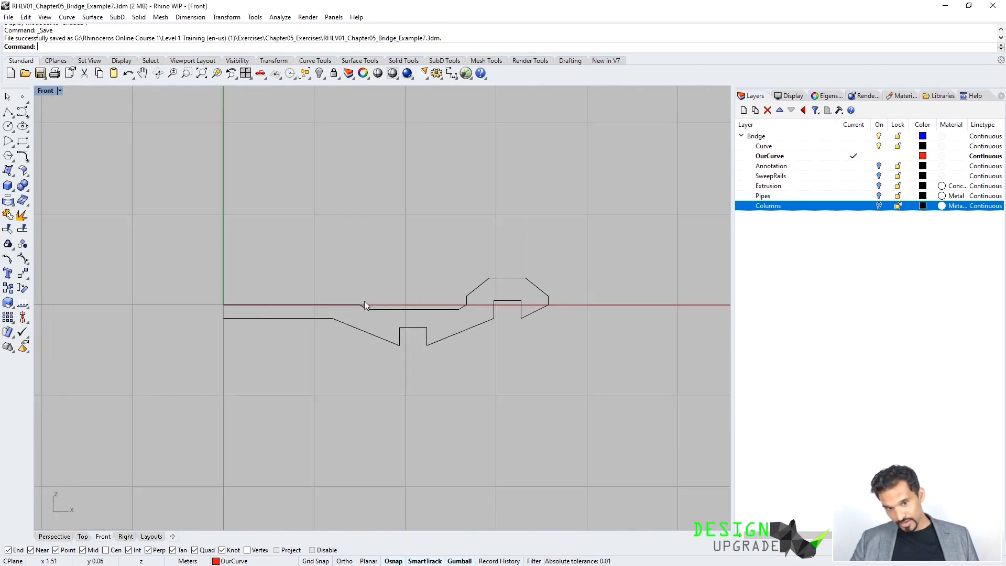
click(946, 6)
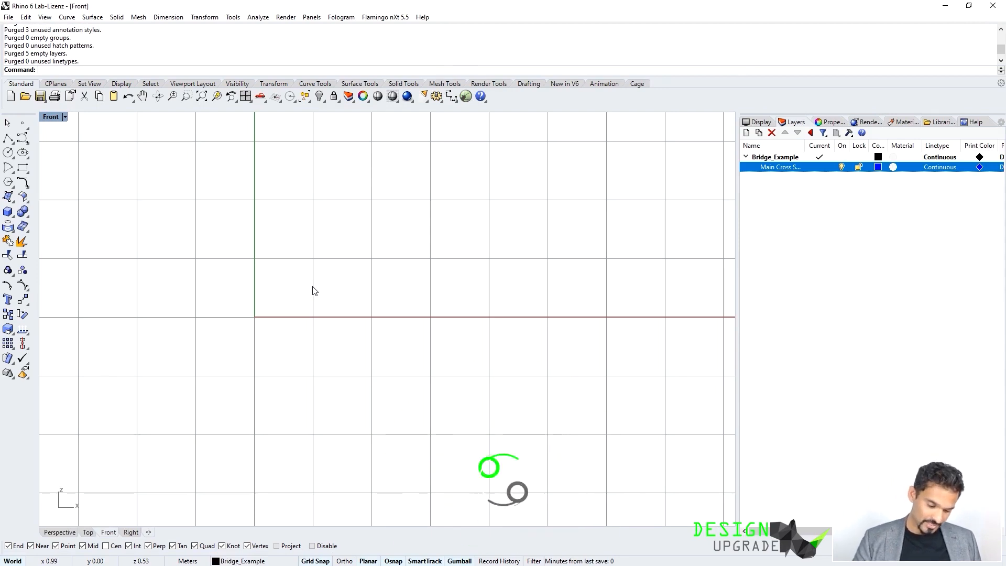
Step: Turn off Grid Snap, Planar, SmartTrack and Gumball, and start a polyline at the origin with its first segment constrained to 1.5 m
text(POL)
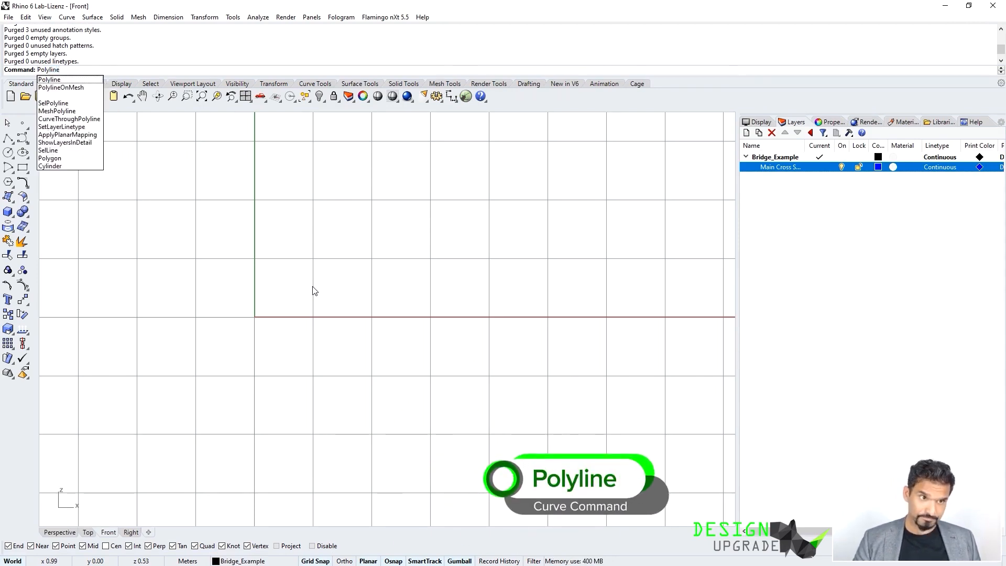
key(Return)
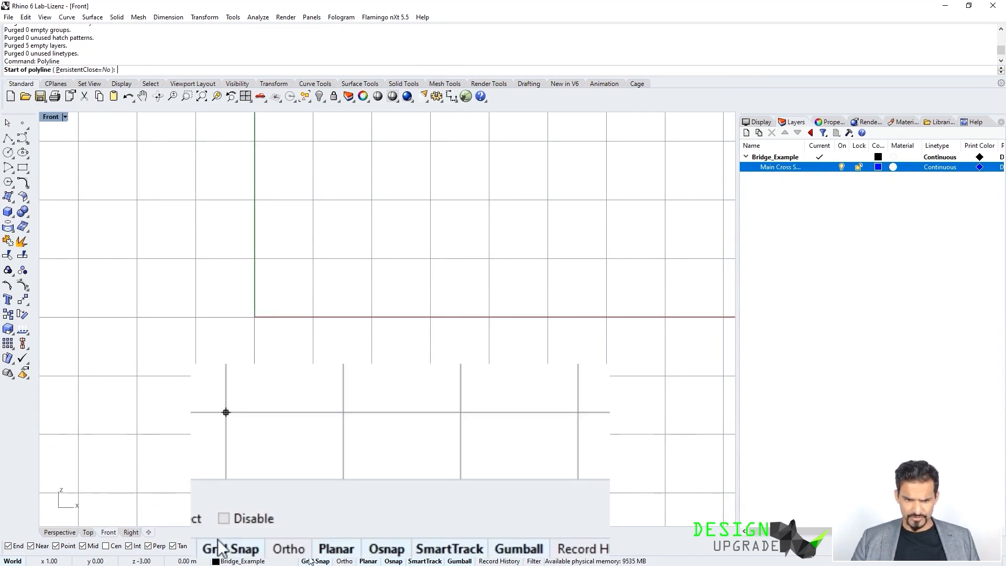
click(369, 561)
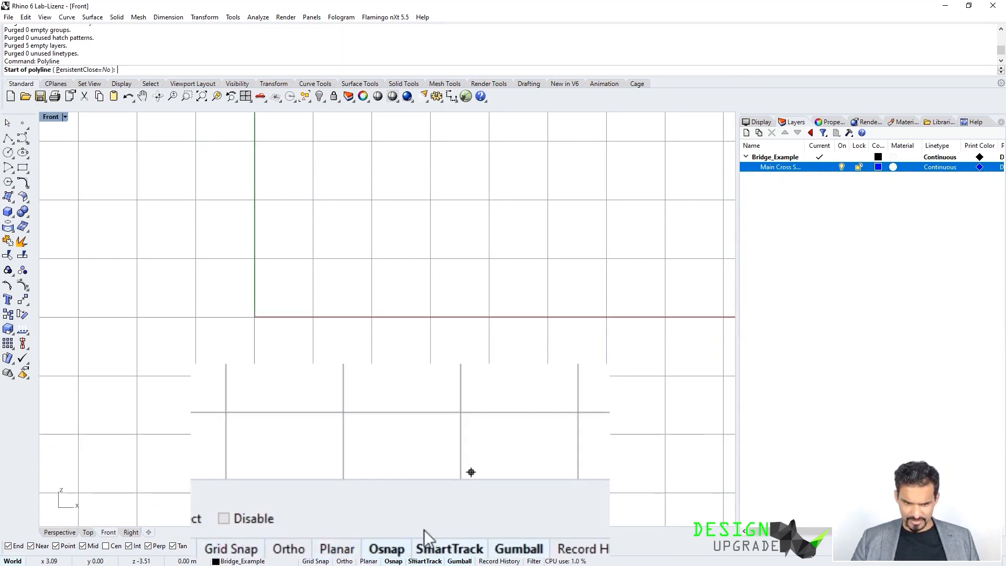
click(424, 561)
click(459, 561)
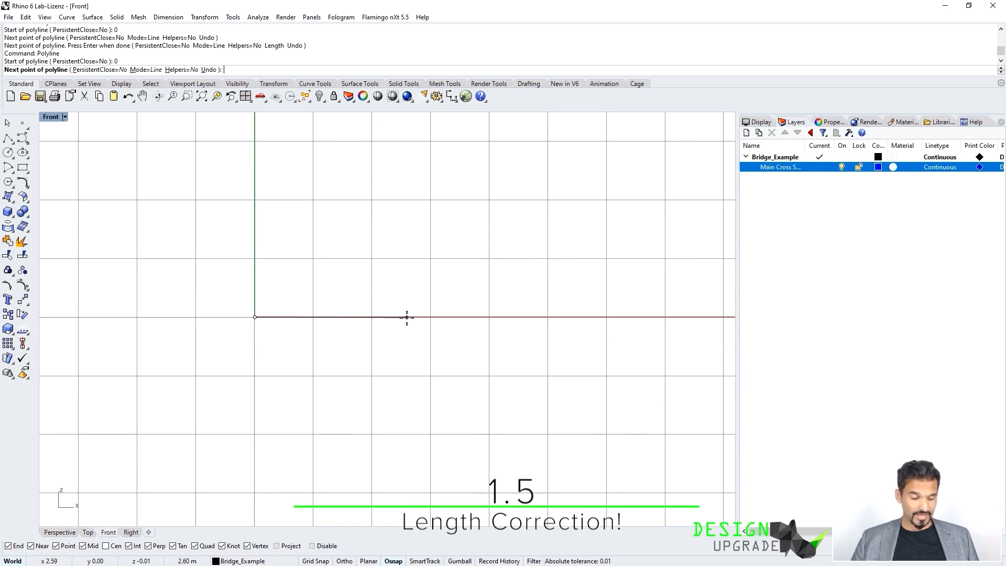
text(1.5)
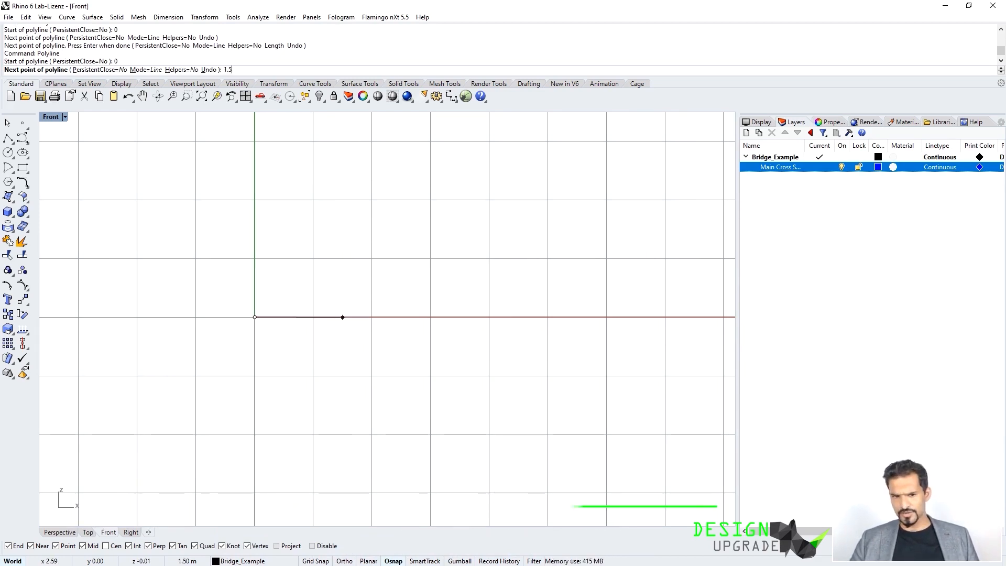
key(Return)
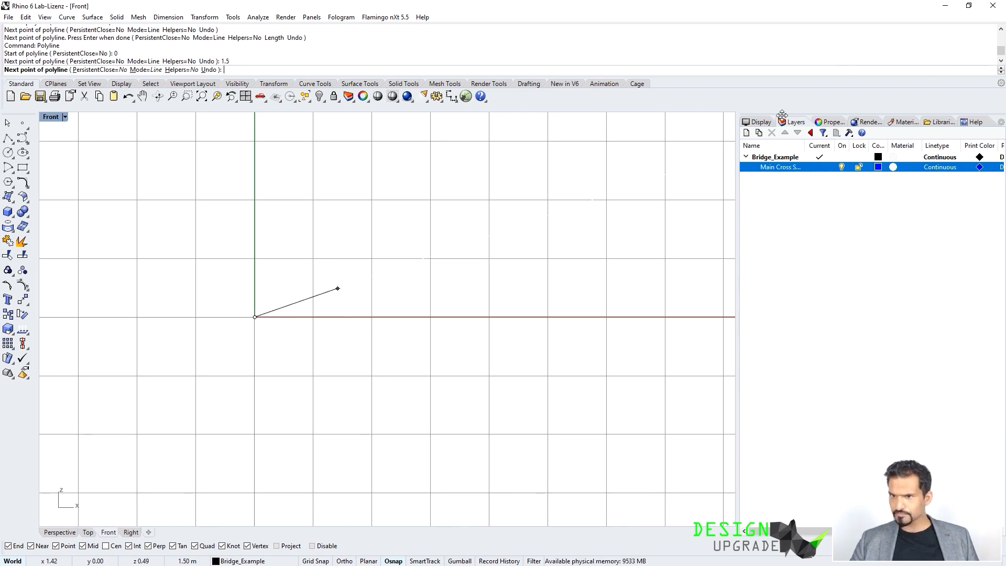
Step: Set the viewport background color to Dark Gray and make the Main Cross Section layer current
click(761, 122)
click(885, 181)
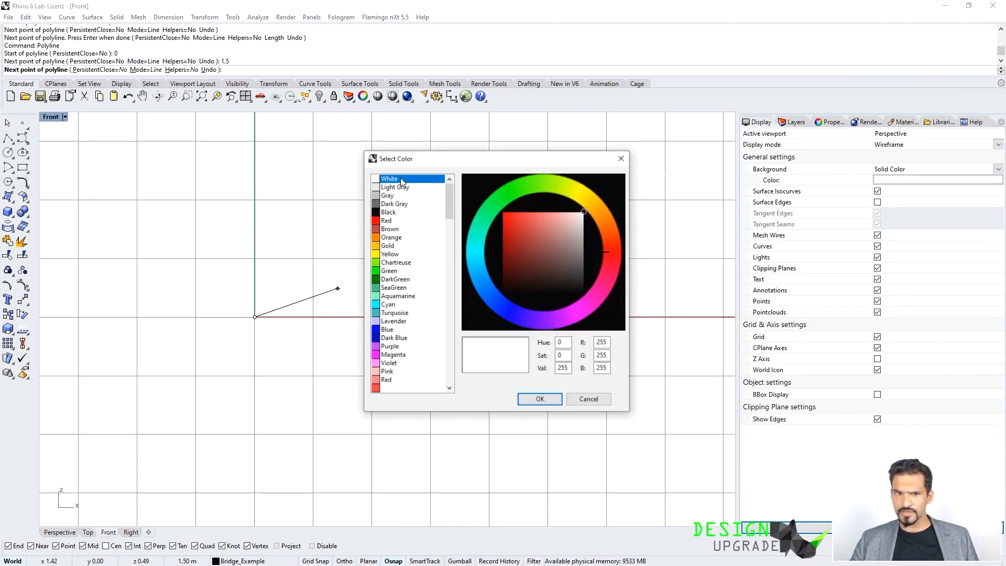
click(403, 206)
click(539, 396)
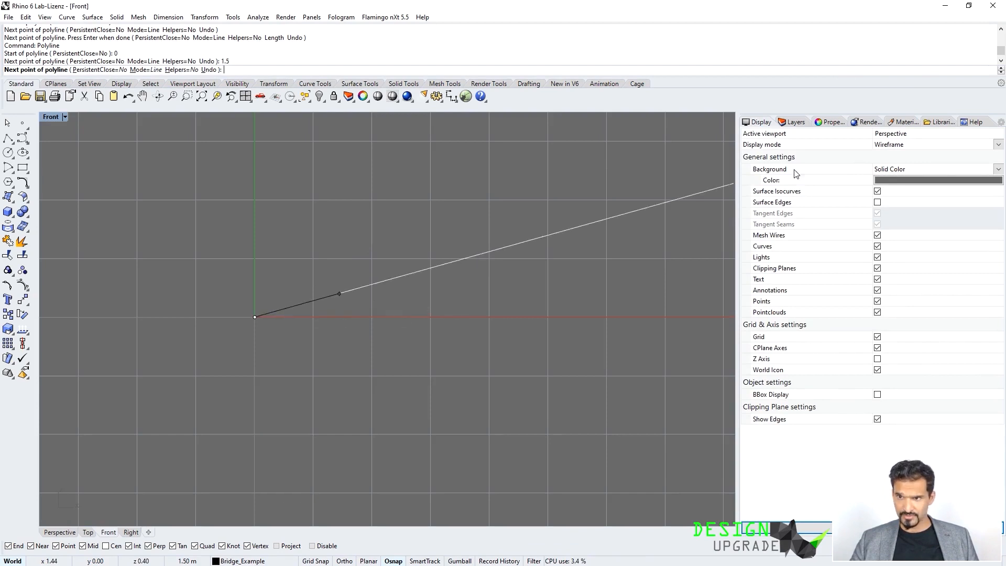
click(792, 122)
click(821, 167)
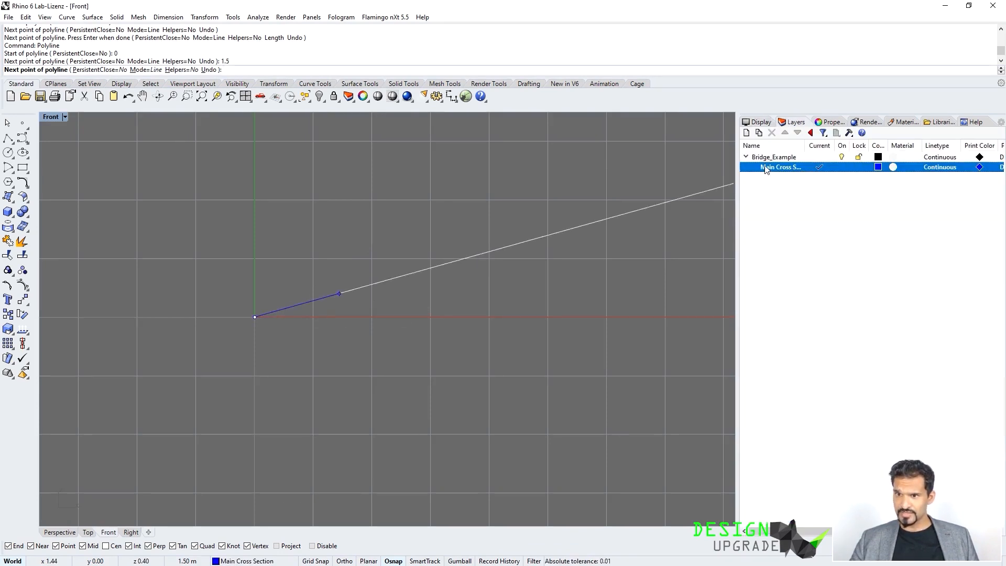
Step: Widen the layer name column and place the 1.5 m first polyline segment horizontally along the positive x-axis with Ortho
drag(805, 146, 821, 146)
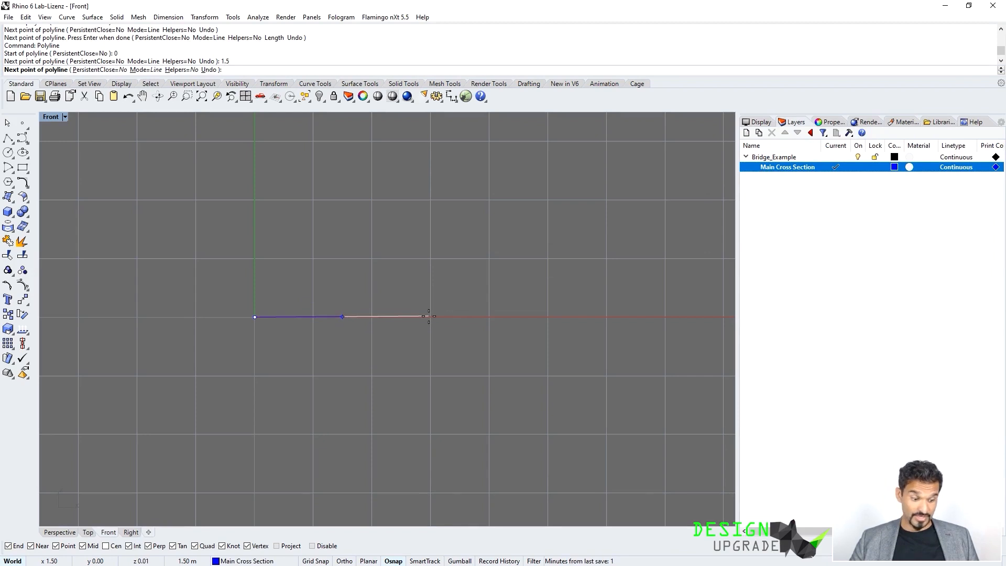
key(shift)
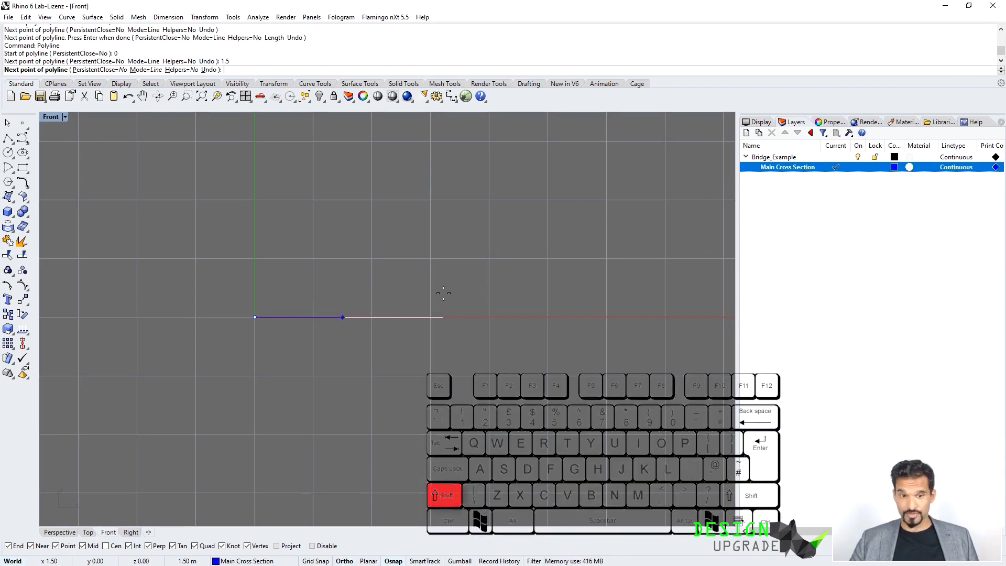
shift+click(441, 293)
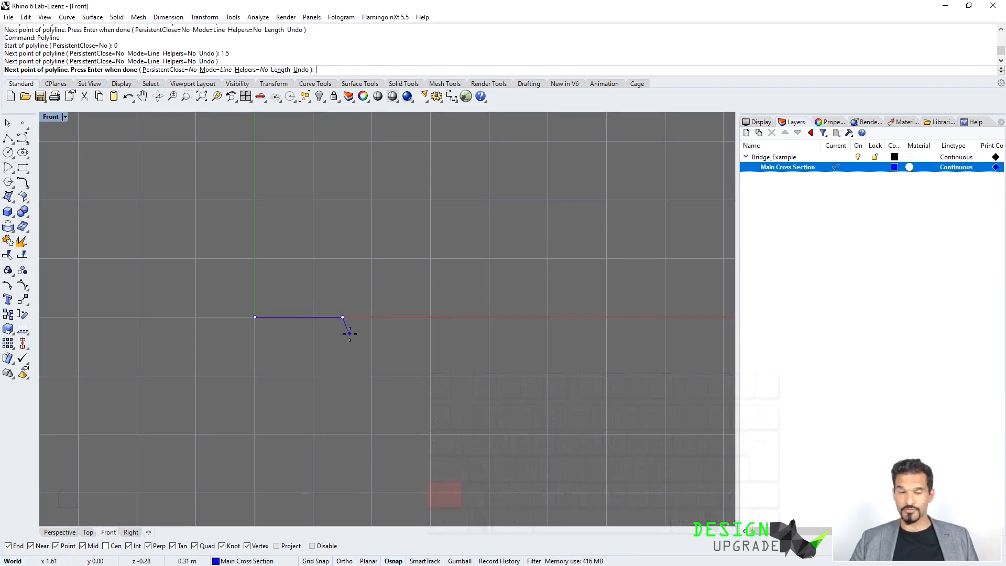
Step: Add a short downward-sloping polyline segment with the relative polar coordinate r0.1<330
scroll(349, 333, up, 4)
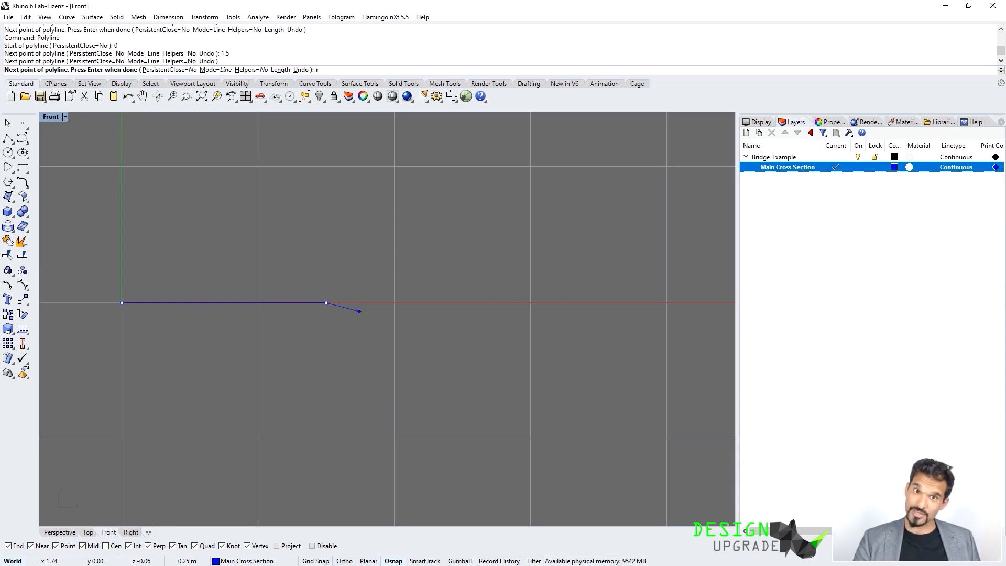
text(5)
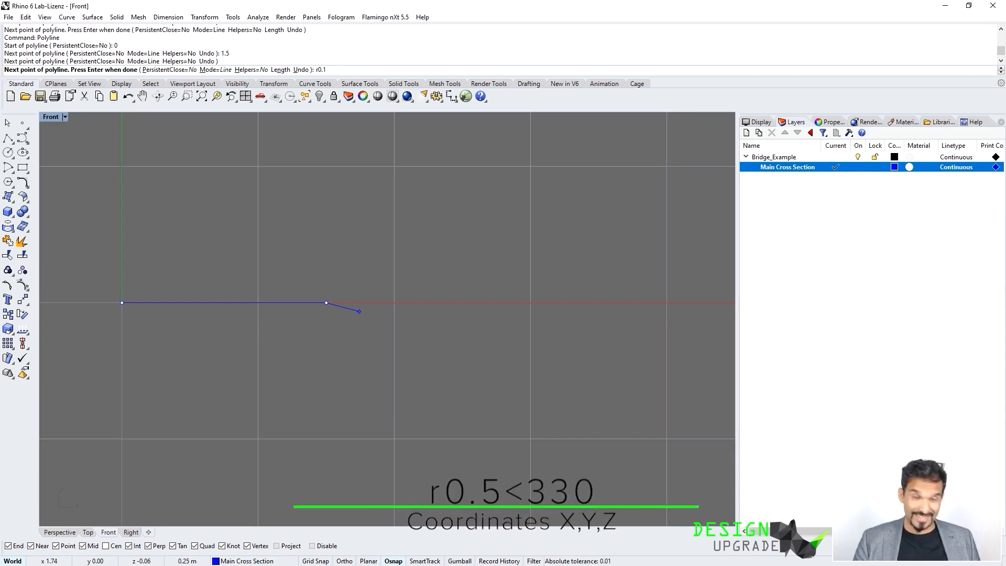
text(<)
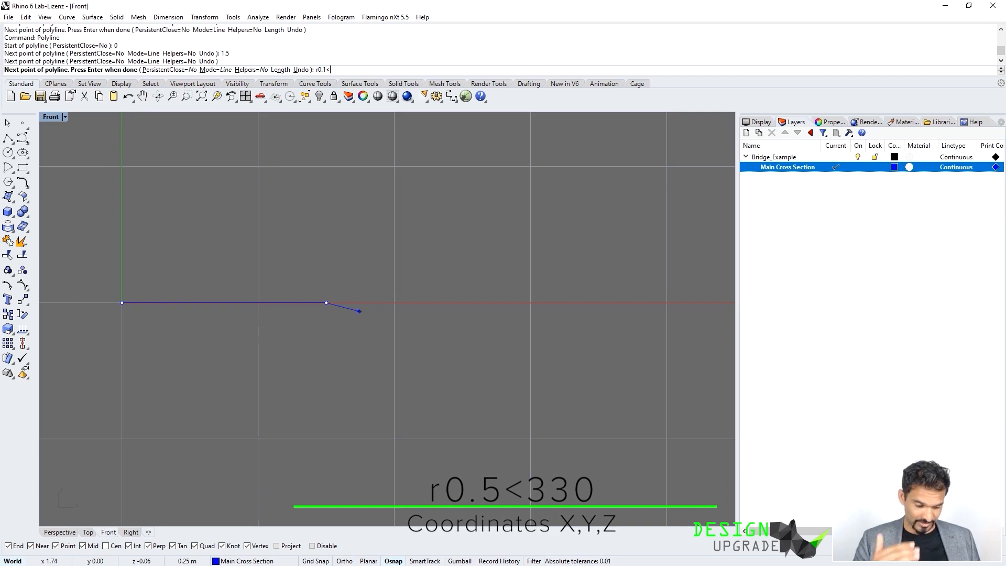
text(330)
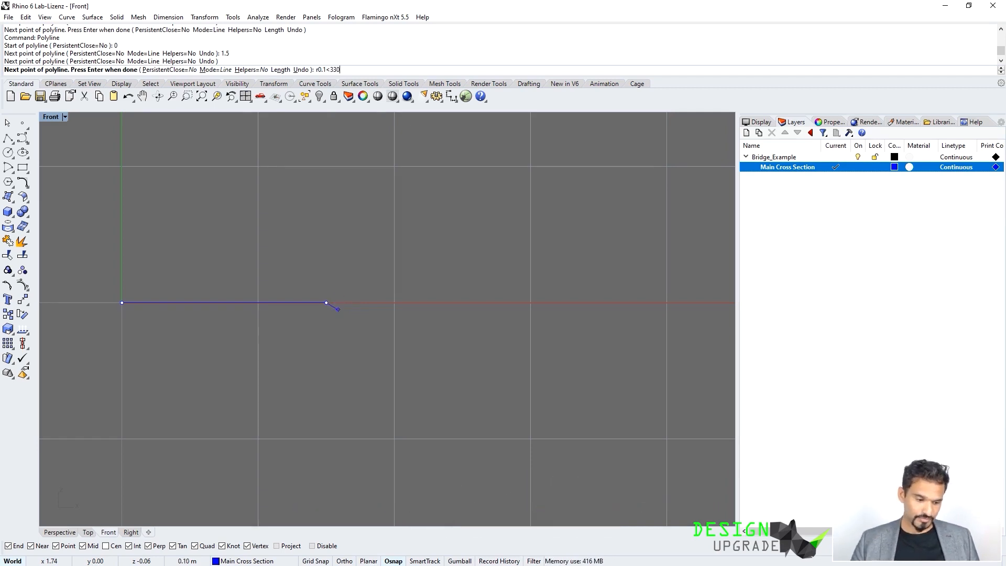
scroll(345, 316, up, 3)
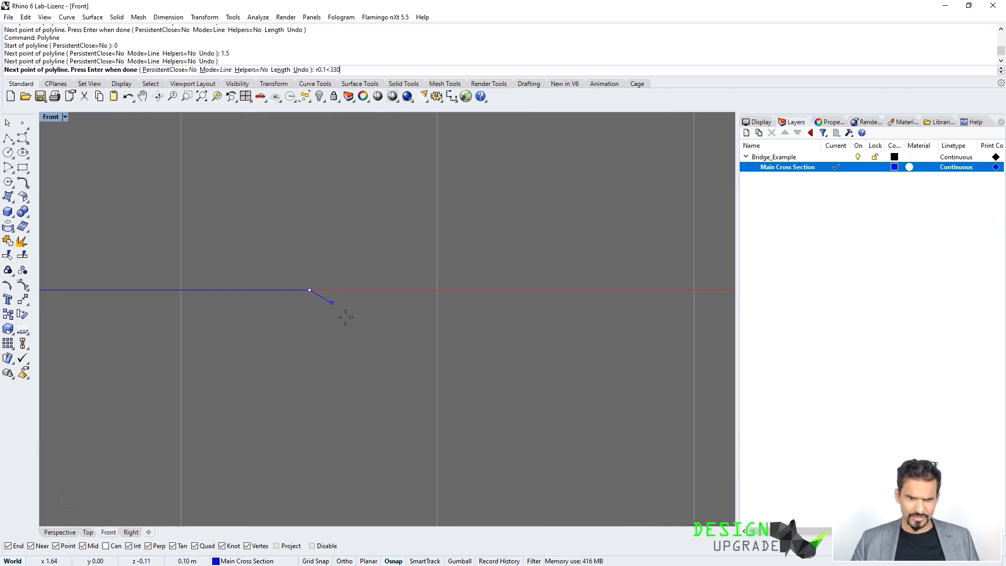
key(Return)
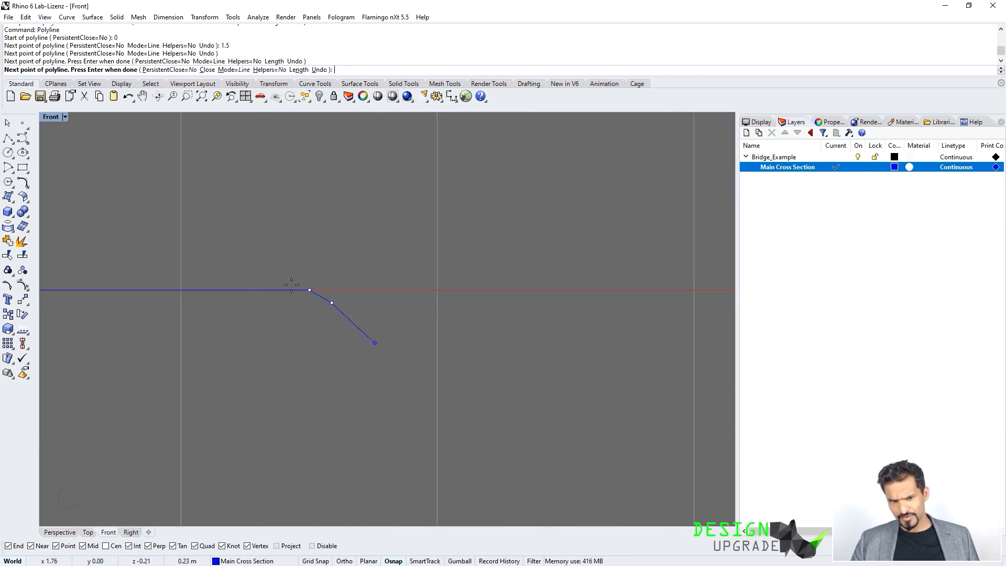
Step: Add a horizontal 1 m segment to the polyline, followed by a short rising segment at r0.1<30
scroll(337, 303, down, 2)
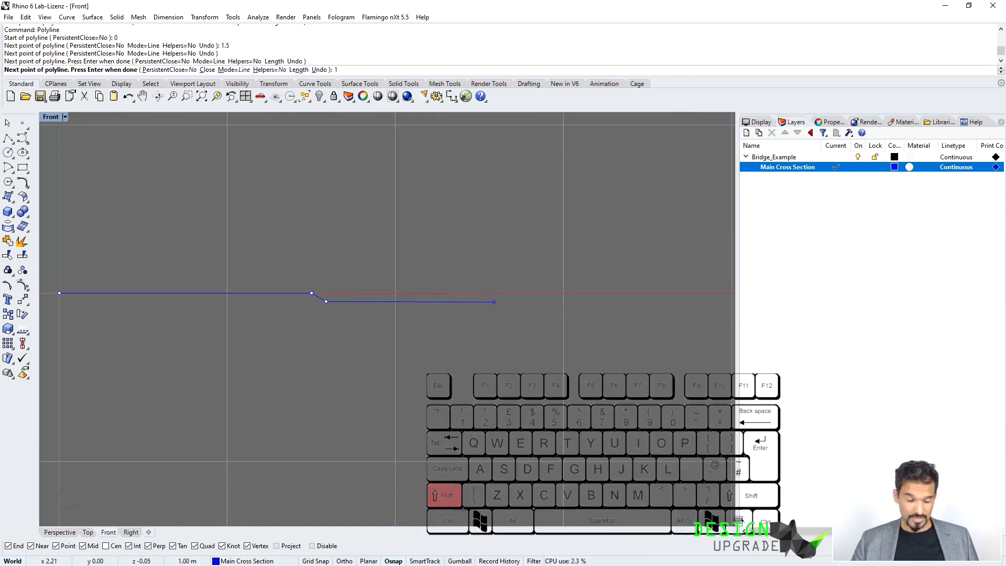
text(1)
key(Return)
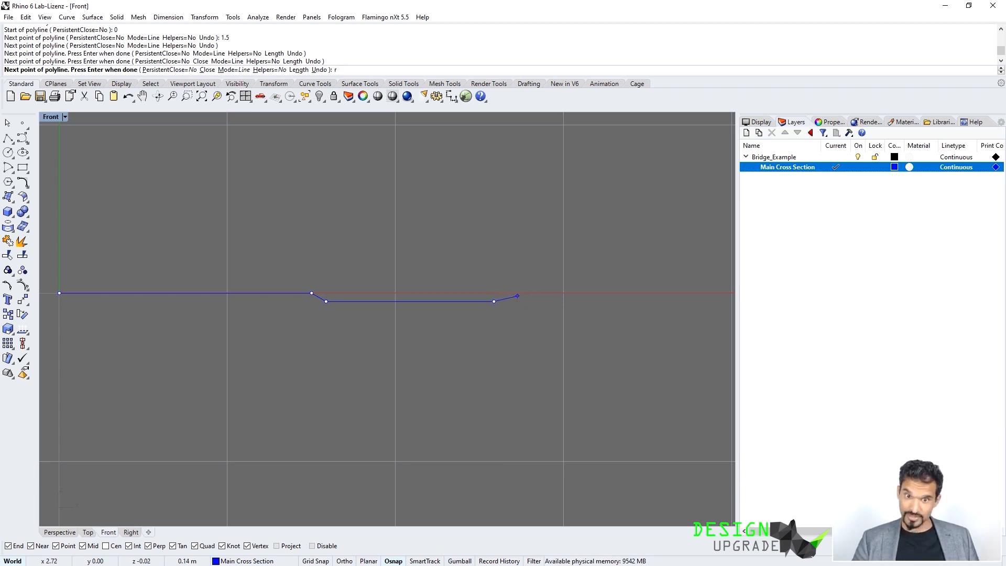
text(0.1)
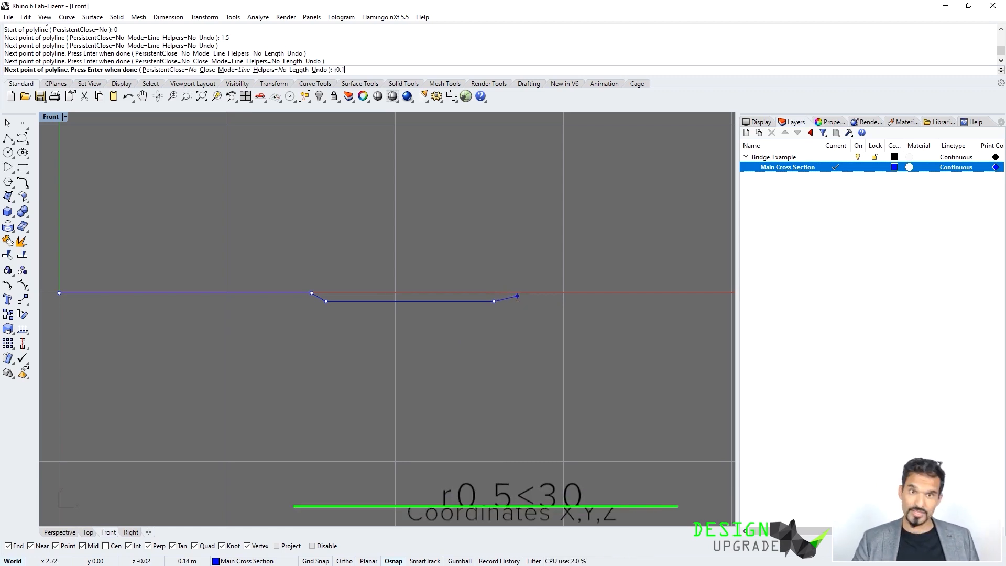
text(<30)
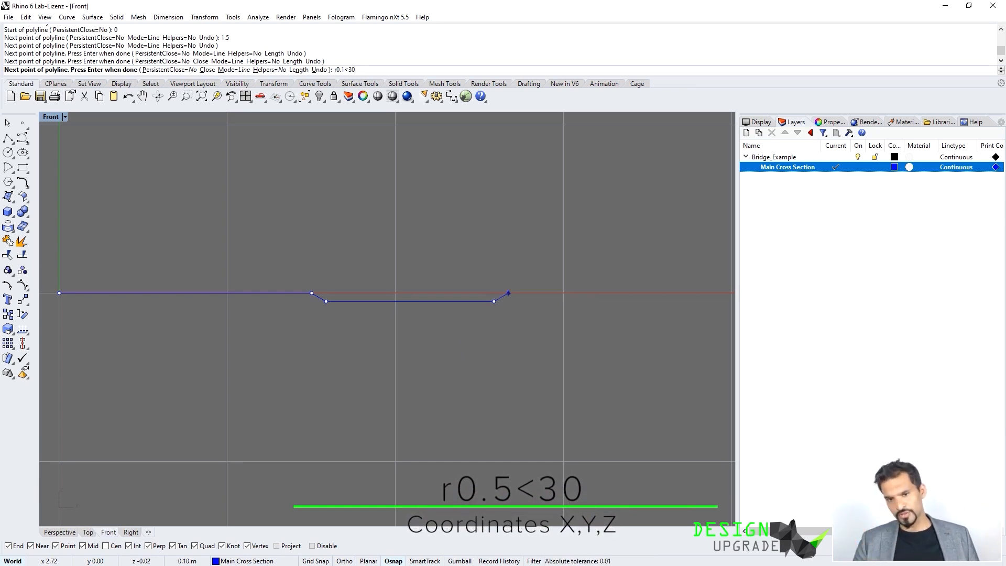
key(Return)
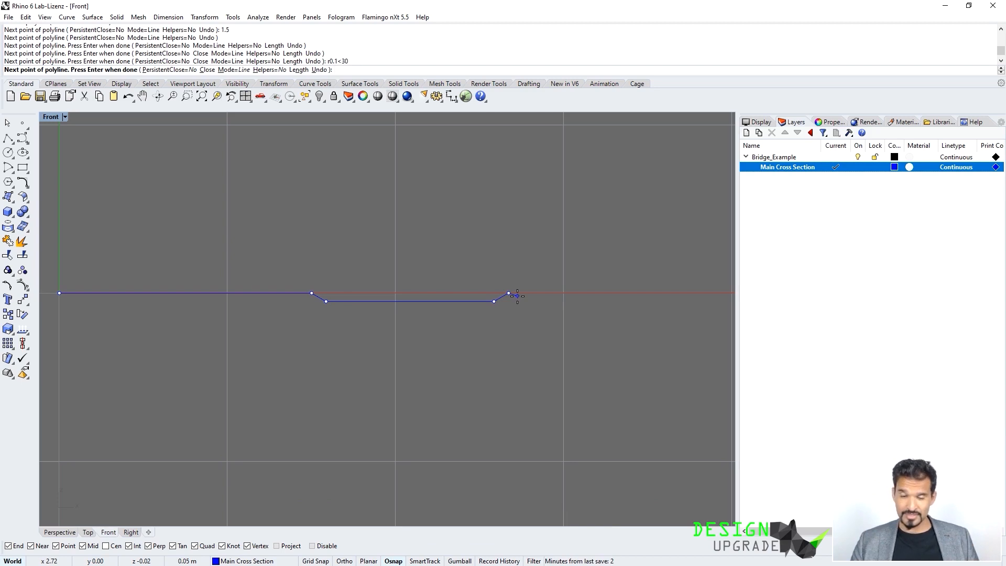
Step: Undo the stray extra polyline point and add a vertical 0.1 m segment going up with Ortho
text(u)
key(Return)
text(0.1)
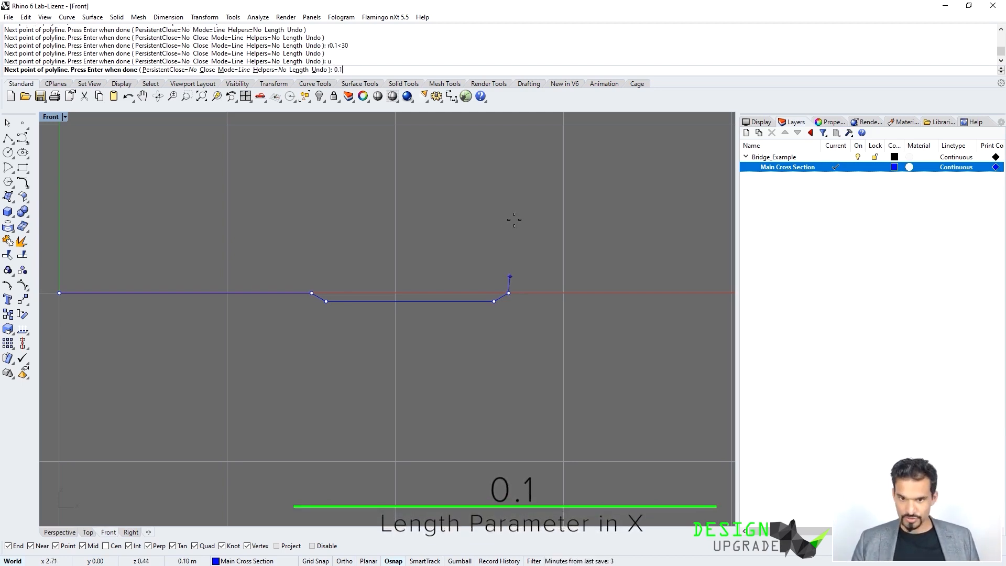
key(F8)
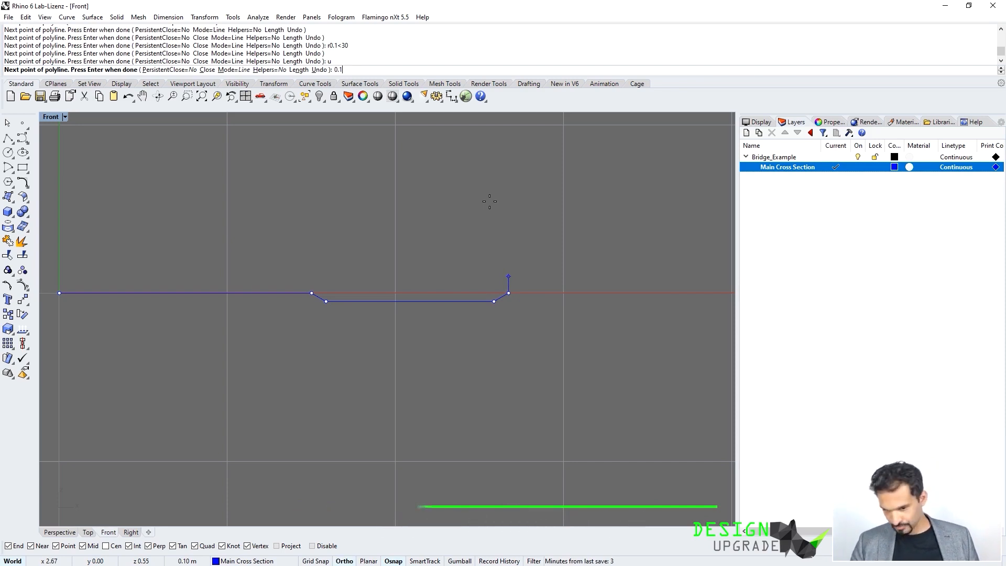
key(Return)
key(F8)
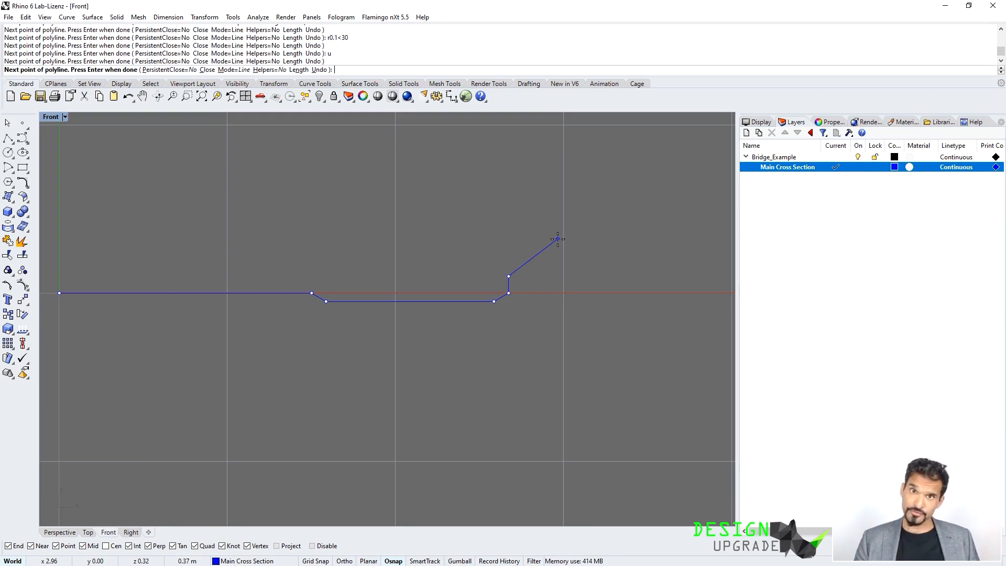
Step: Add a rising segment at relative coordinate r0.25,0.2, followed by a horizontal 0.4 m segment in the positive x direction
text(r)
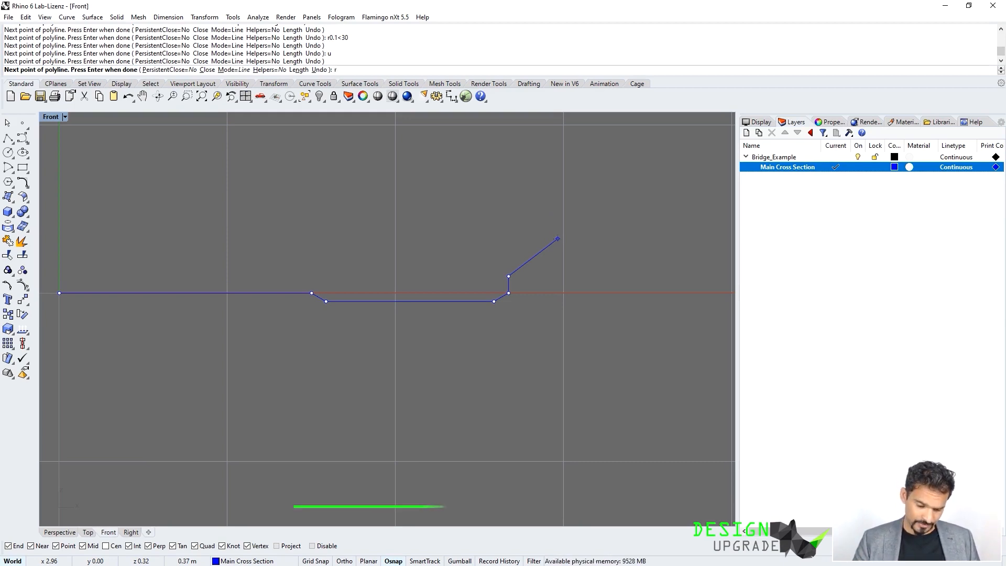
text(0.)
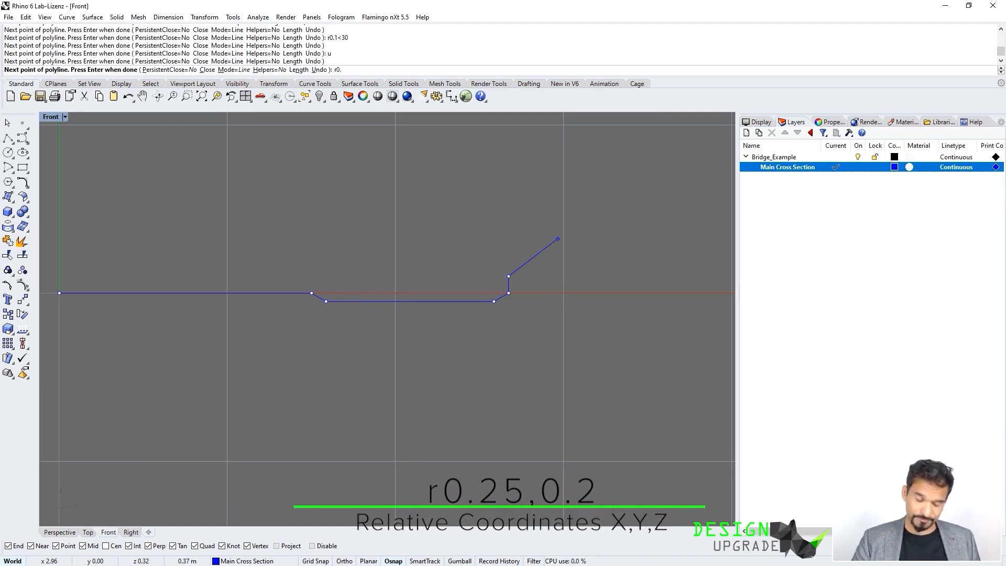
text(25,0.2)
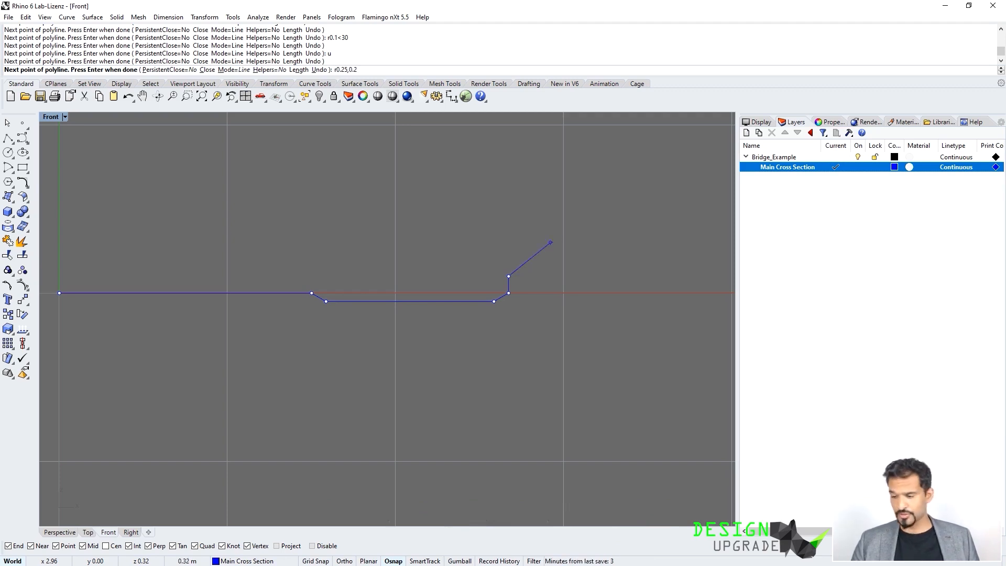
key(Return)
scroll(340, 256, down, 6)
scroll(502, 247, up, 4)
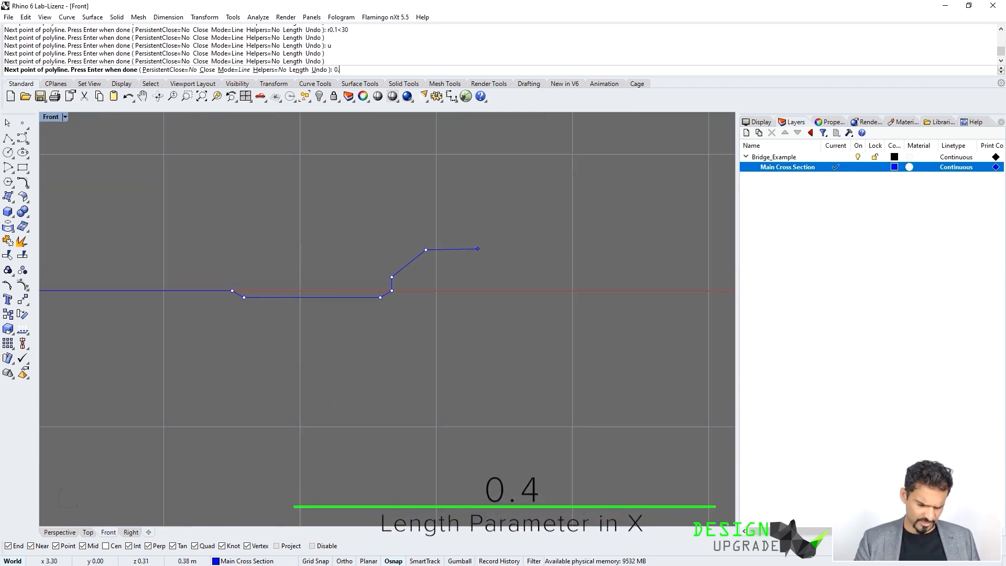
key(Return)
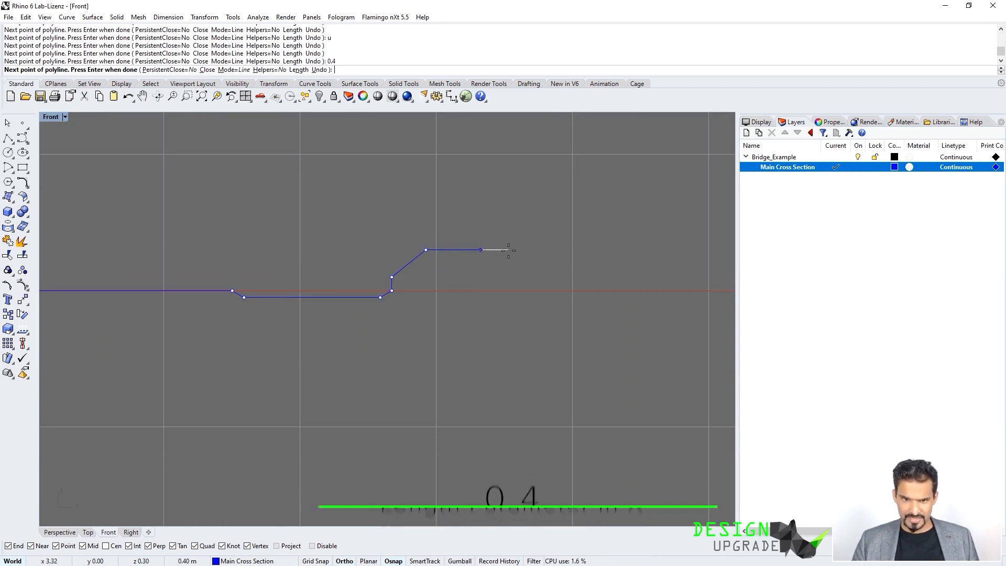
click(508, 250)
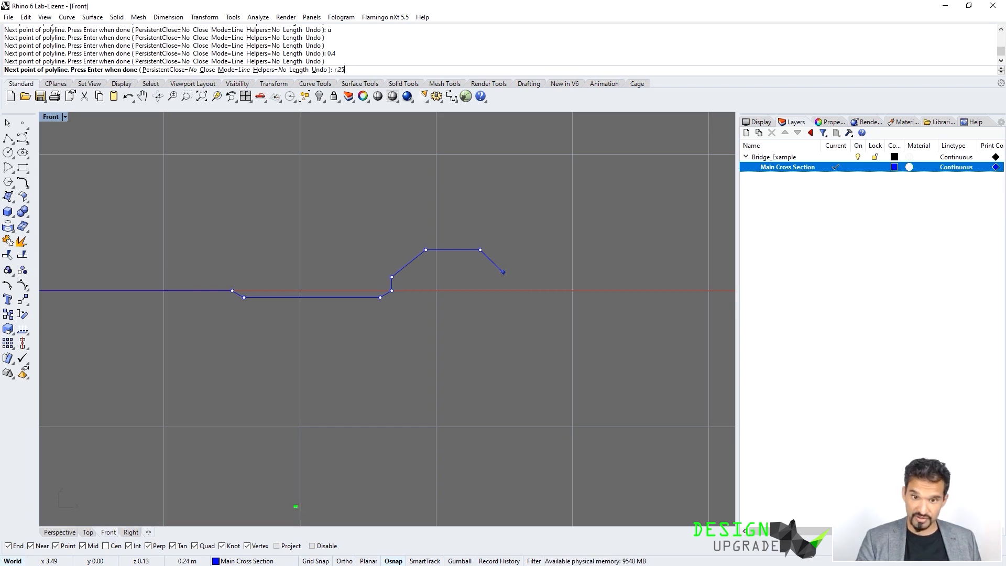
Step: Add a descending polyline segment with the relative coordinate r.25,-.2
text(,)
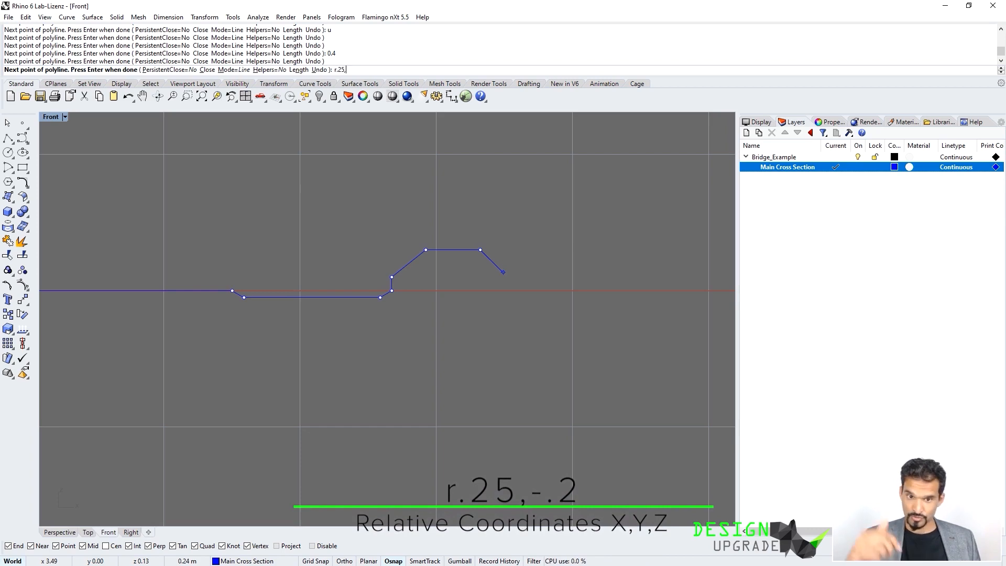
text(-.2)
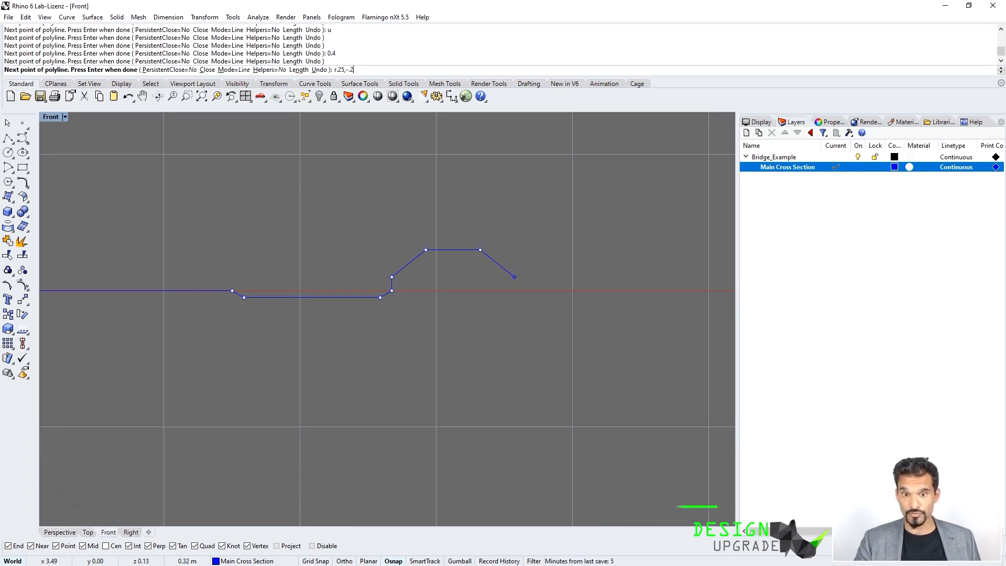
key(Return)
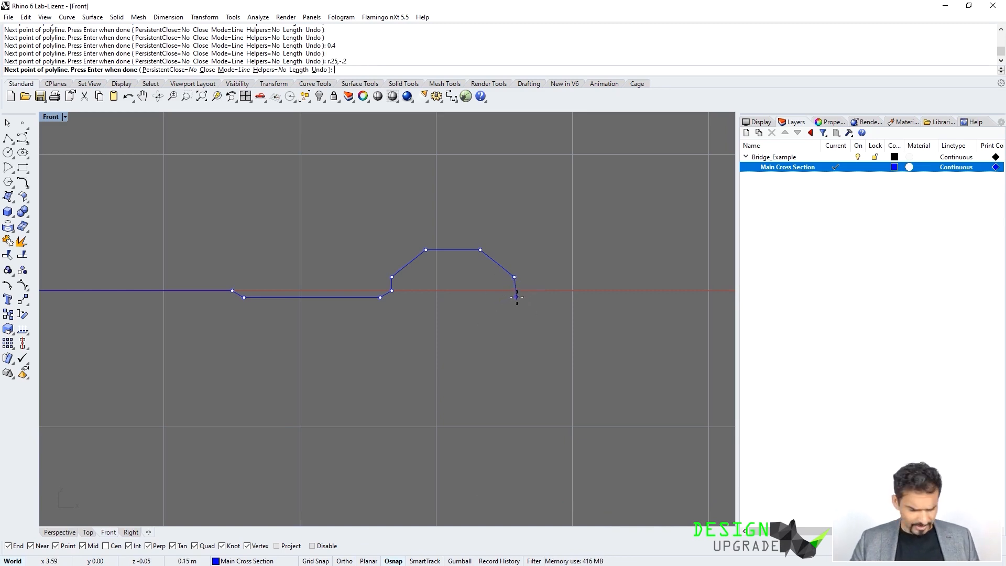
Step: Add a vertical 0.1 m segment going down with Ortho and finish the polyline
text(0.1)
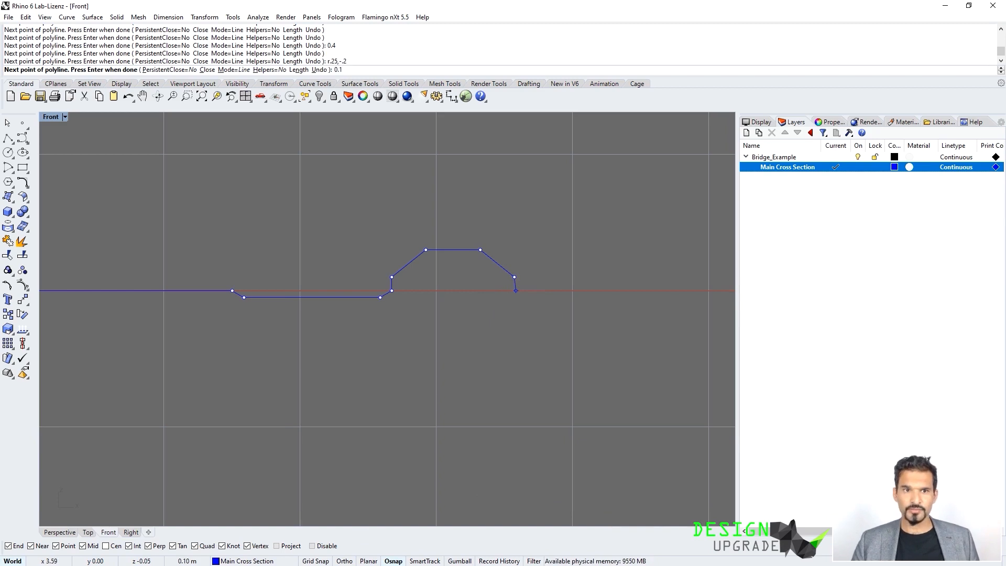
key(Return)
key(F8)
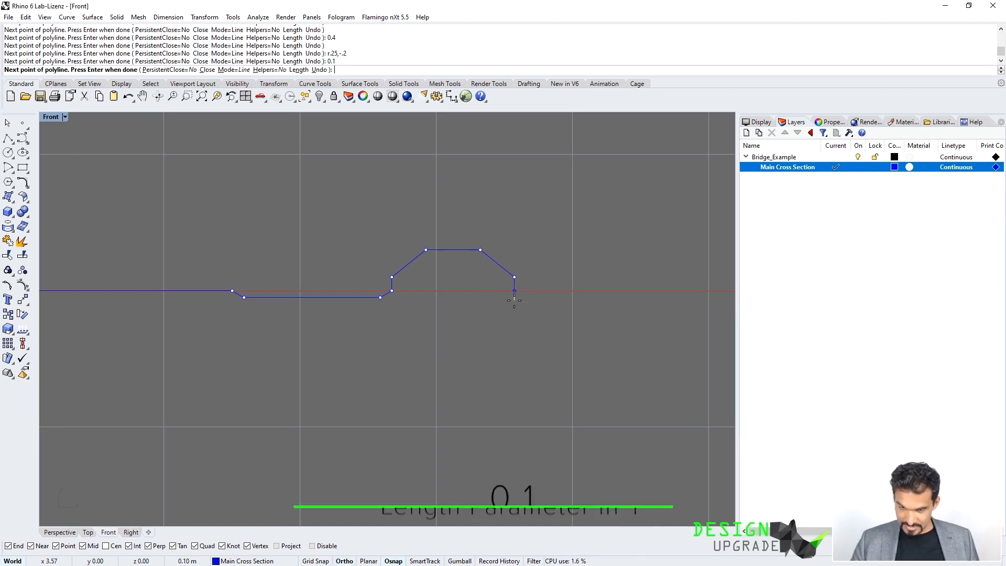
key(F8)
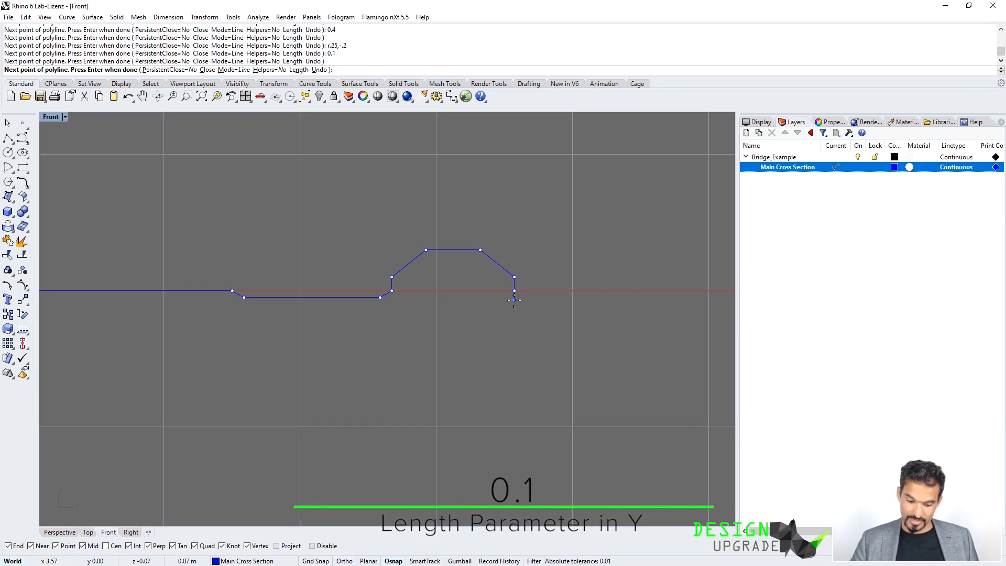
key(Return)
scroll(535, 291, down, 5)
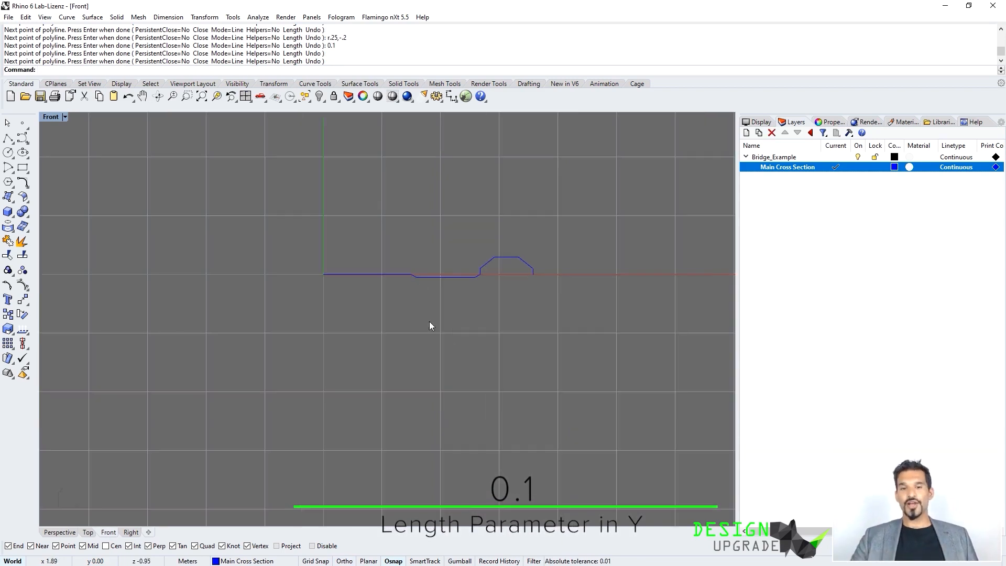
scroll(429, 315, up, 3)
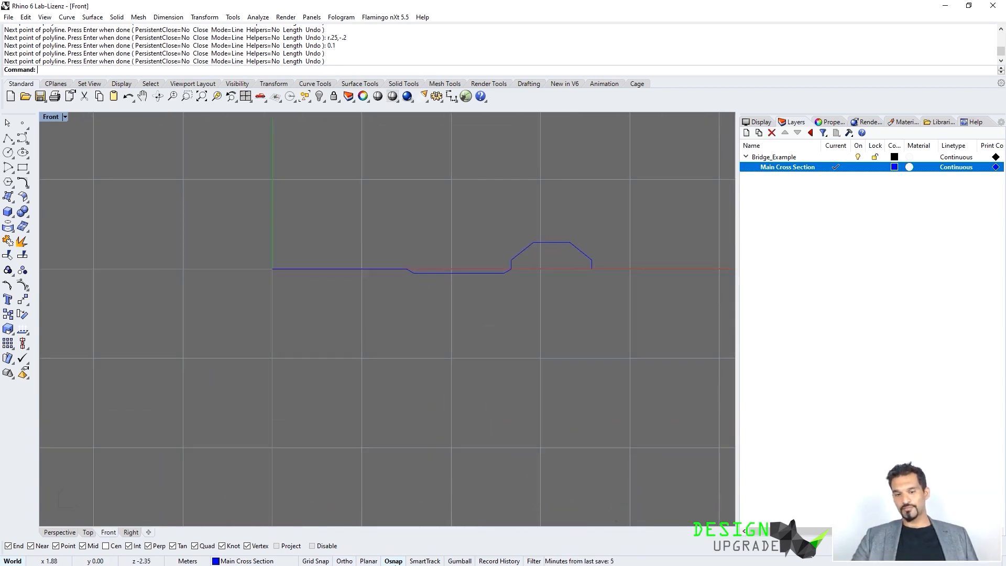
Step: Switch to the reference bridge file and copy its complete cross-section curve from the Front view to the clipboard
key(super)
mouse_move(451, 542)
click(487, 522)
key(super)
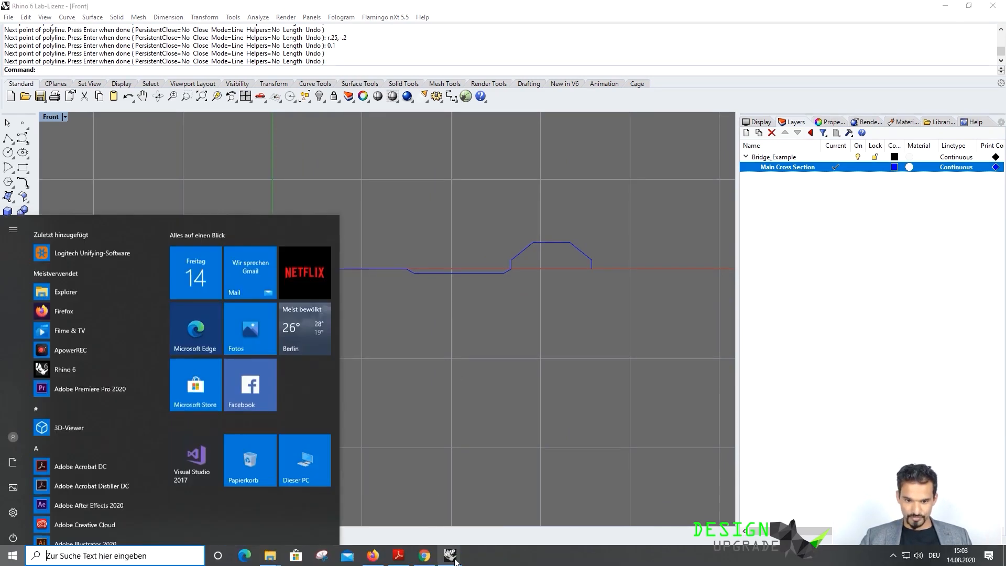
click(430, 492)
scroll(477, 304, up, 2)
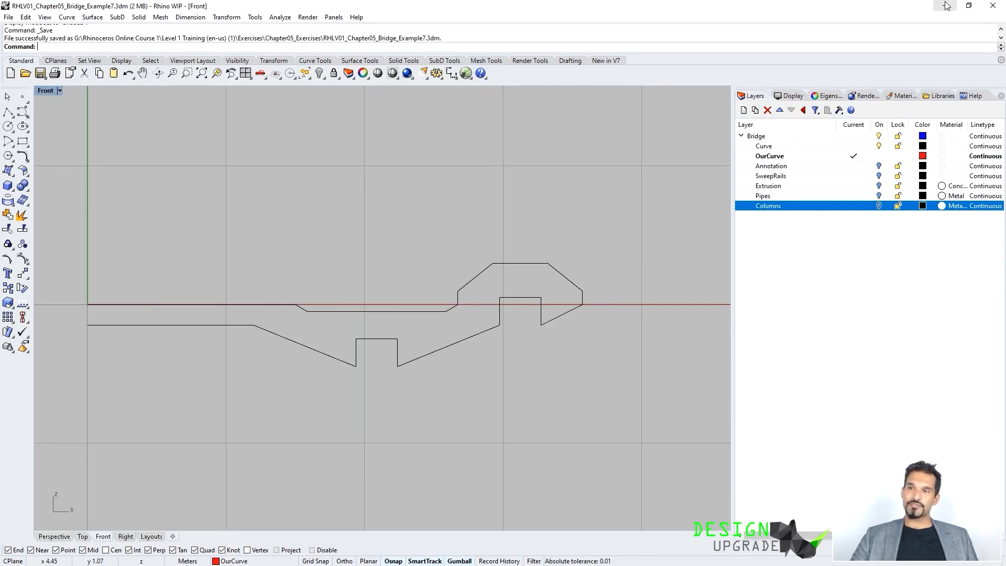
drag(646, 198, 132, 457)
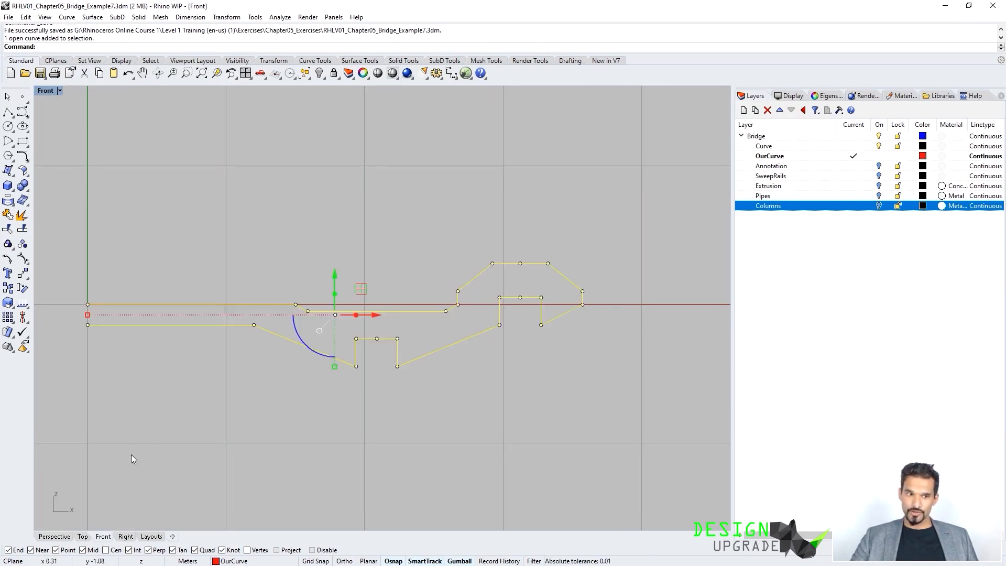
key(ctrl+c)
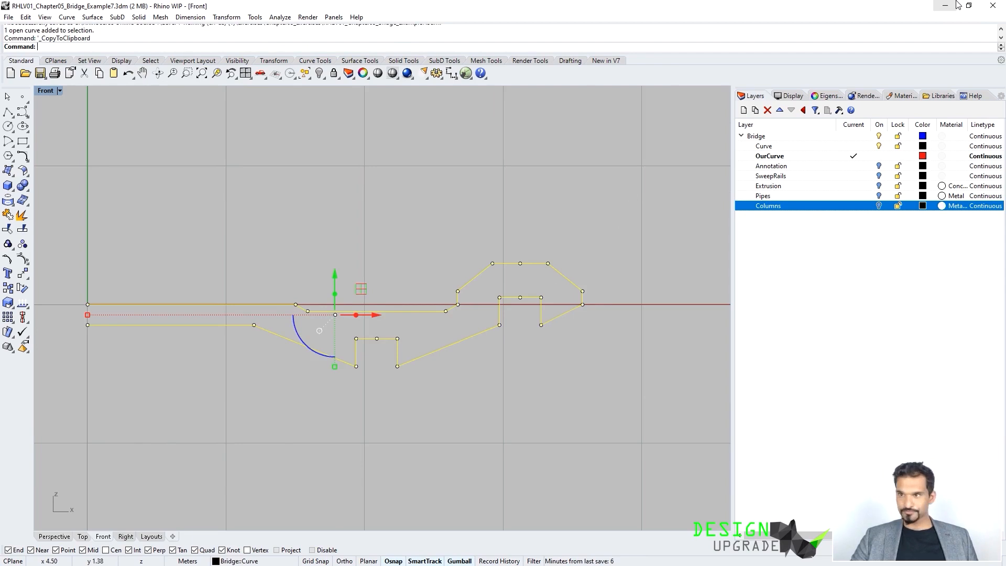
Step: Return to the new Rhino 6 bridge file, create a layer named Reference and make it the current layer
click(956, 4)
right_click(782, 178)
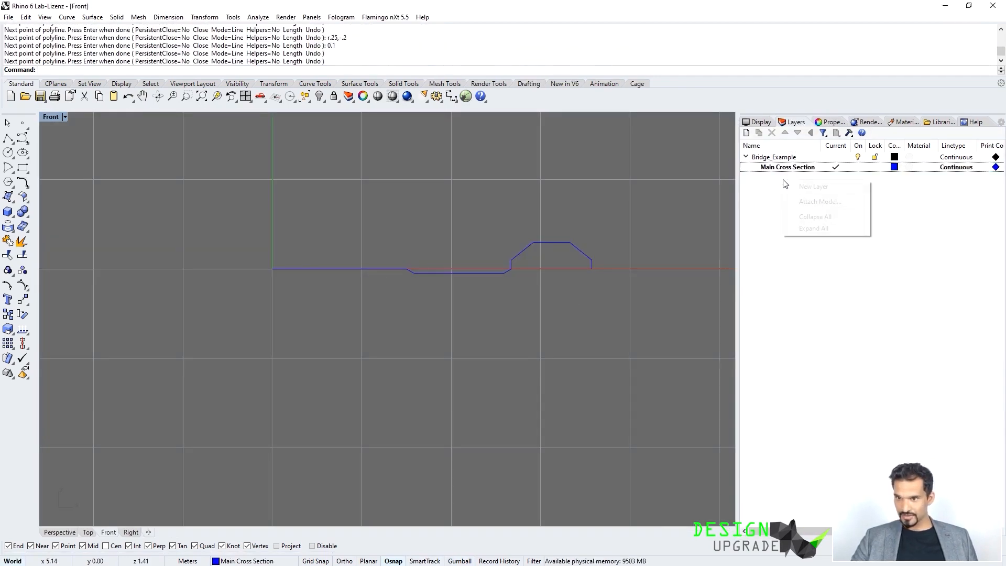
click(807, 187)
text(Reference)
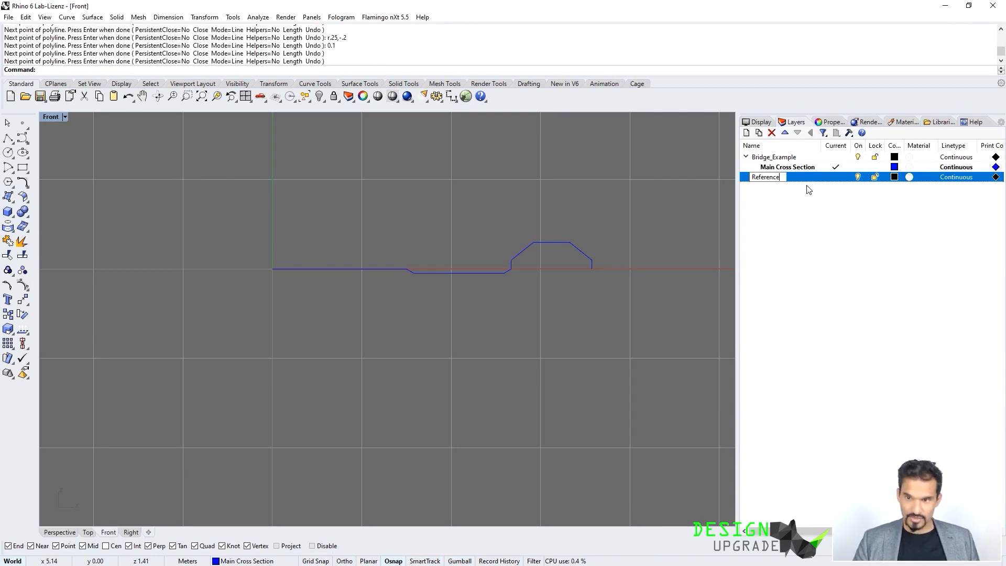
click(772, 212)
click(833, 179)
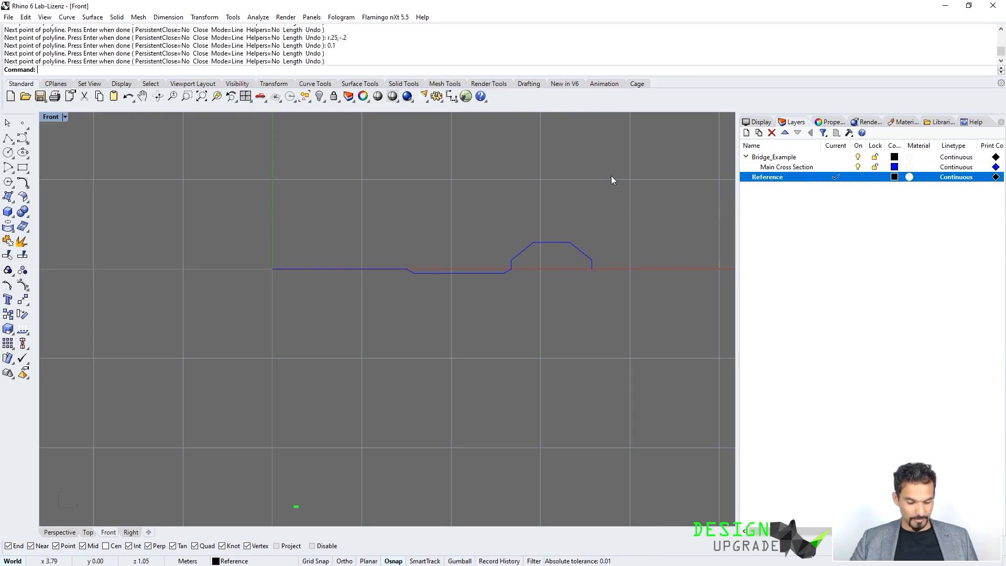
Step: Paste the copied cross-section curve and move it to the Reference layer
key(ctrl+v)
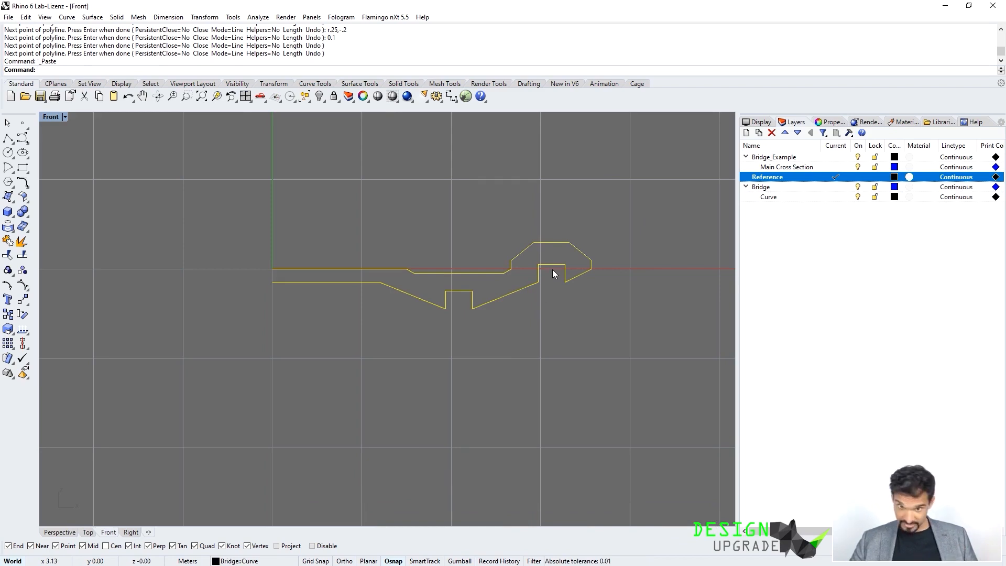
right_click(797, 178)
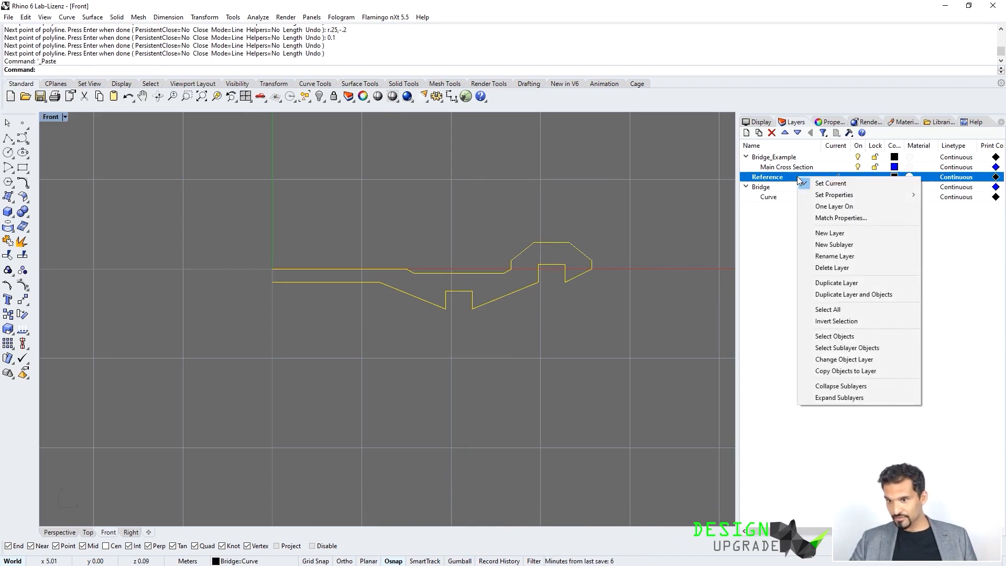
click(865, 360)
click(684, 199)
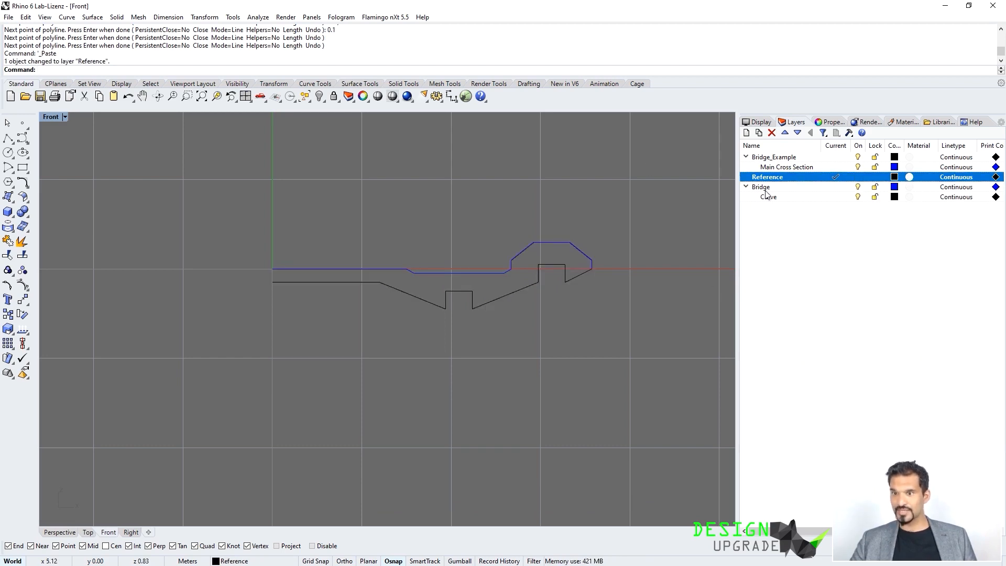
Step: Purge the file to remove the empty Bridge and Curve layers brought in with the pasted curve
text(purge)
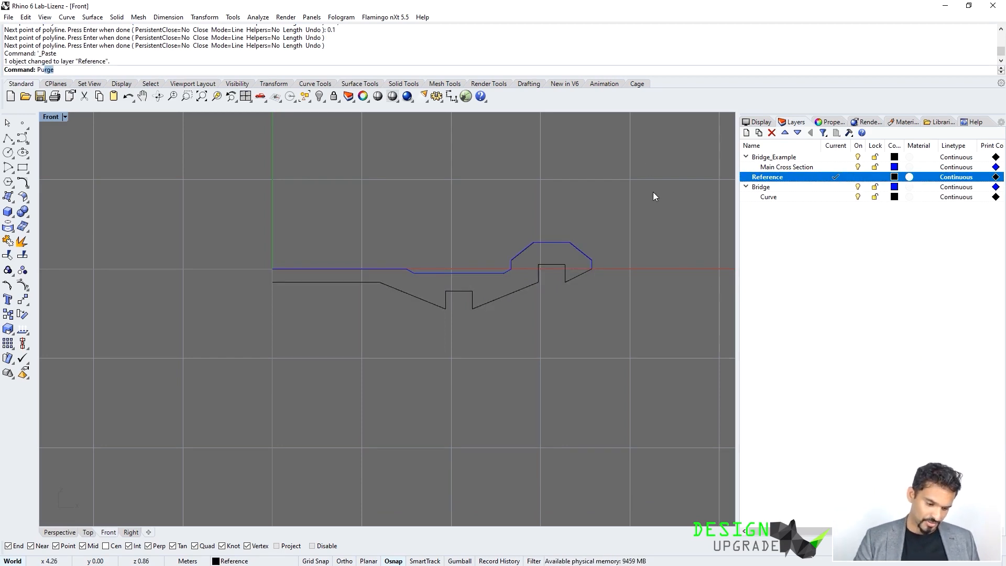
key(Return)
key(Return)
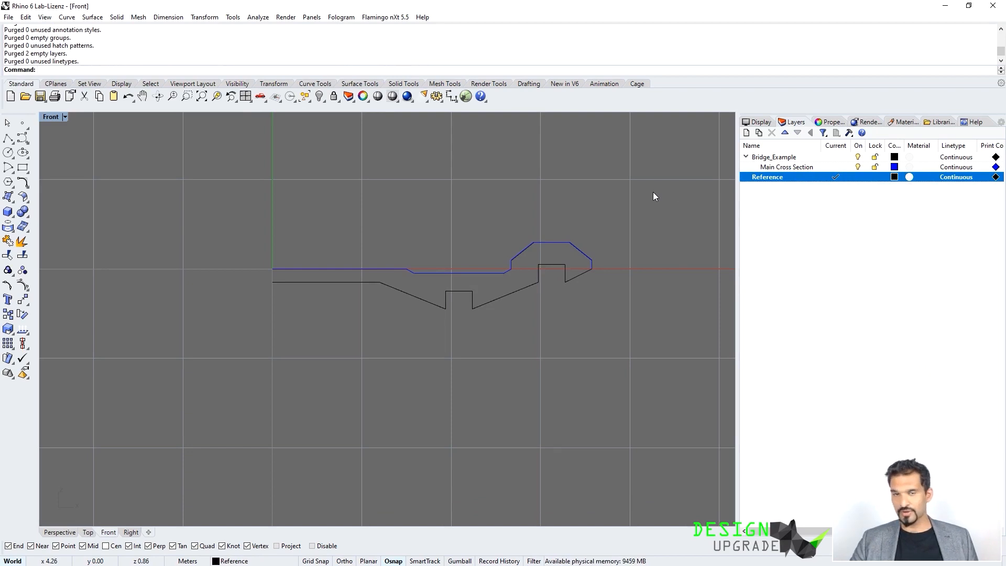
click(746, 218)
Step: Nest the Reference layer under Bridge_Example, place it above Main Cross Section, and make Main Cross Section current
drag(769, 180, 776, 159)
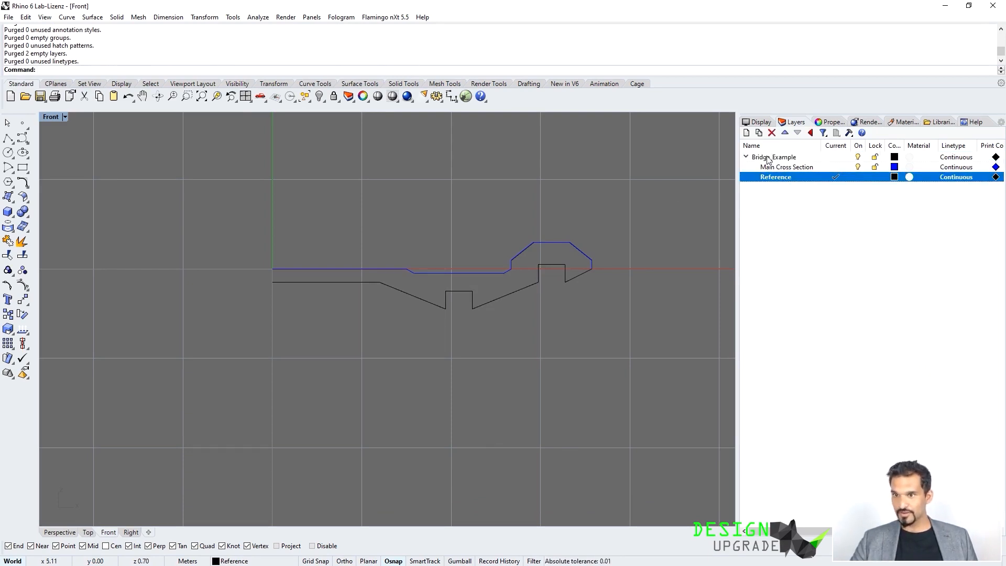
click(785, 132)
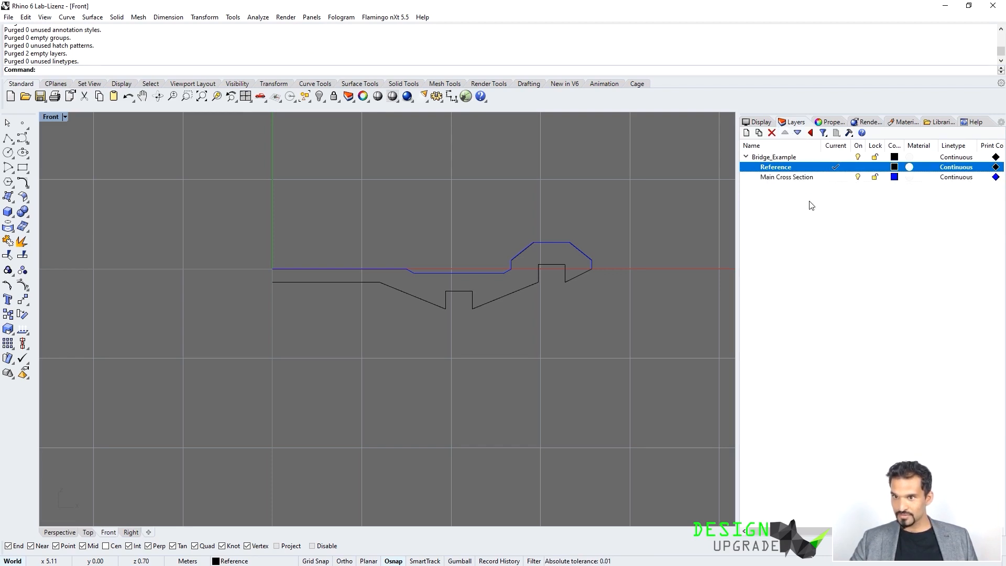
click(836, 177)
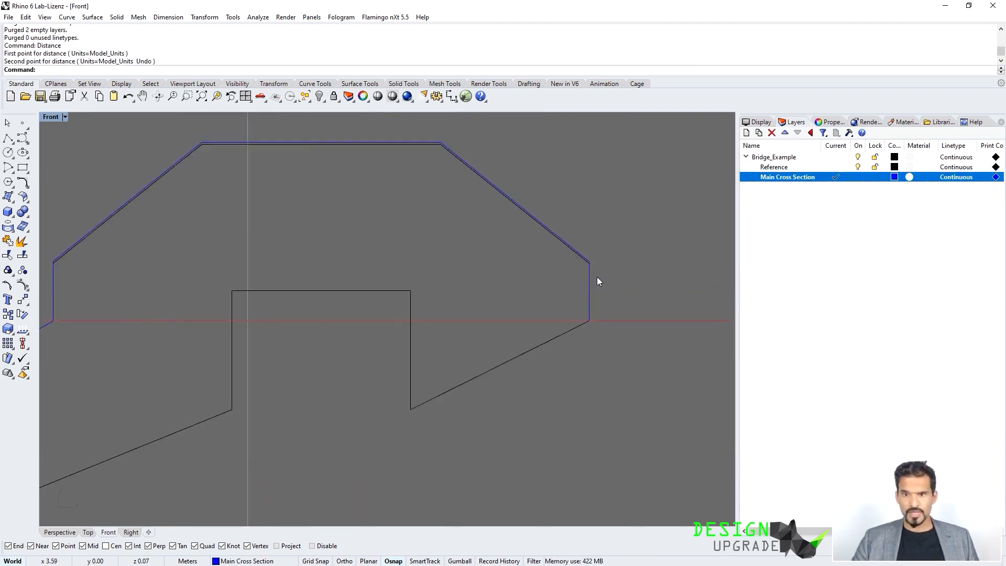
Step: Examine how the end of the drawn cross-section polyline lines up with the reference curve
scroll(586, 332, up, 6)
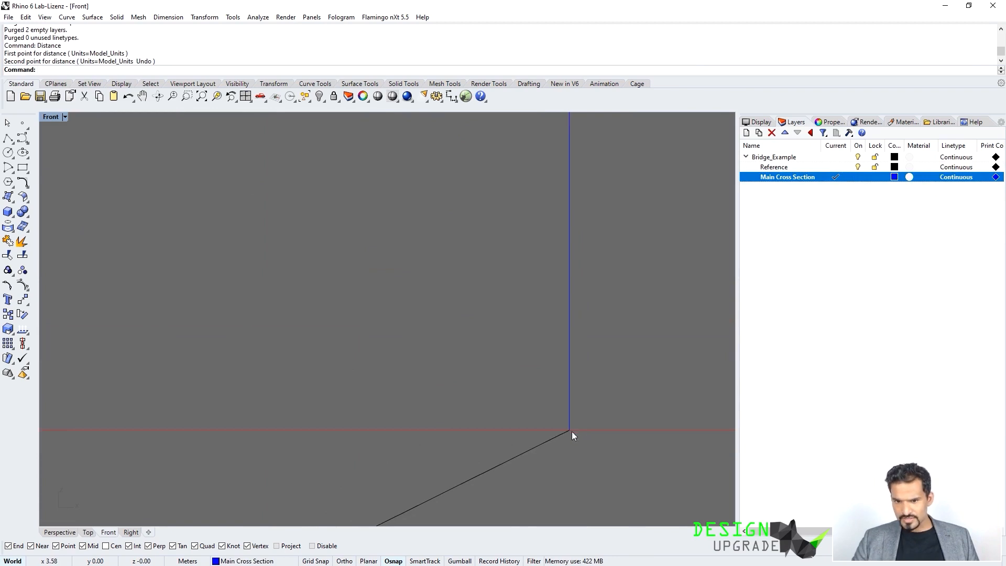
scroll(577, 429, down, 3)
scroll(568, 322, up, 3)
click(561, 209)
click(618, 263)
click(576, 210)
drag(620, 246, 560, 318)
key(Escape)
scroll(573, 388, down, 6)
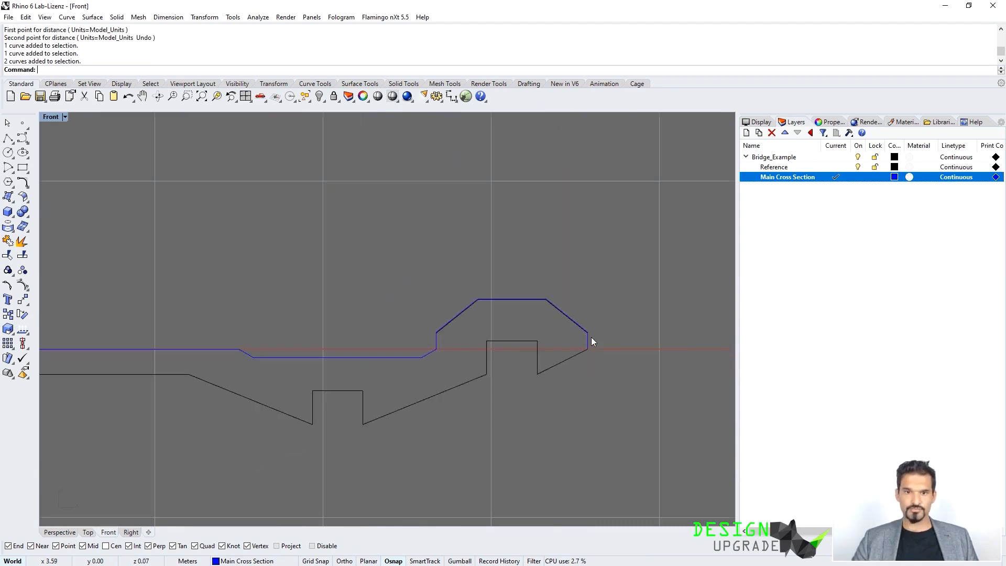
right_drag(435, 356, 471, 284)
scroll(550, 267, down, 2)
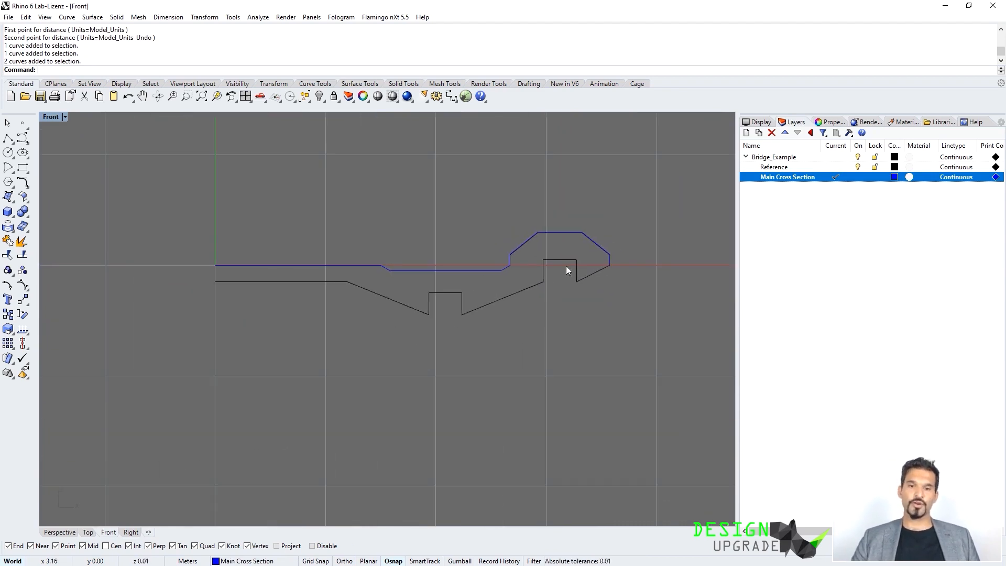
Step: Draw a horizontal line 1.2 m long in the positive x direction from absolute coordinate 0,-.15, using Ortho
text(Lin)
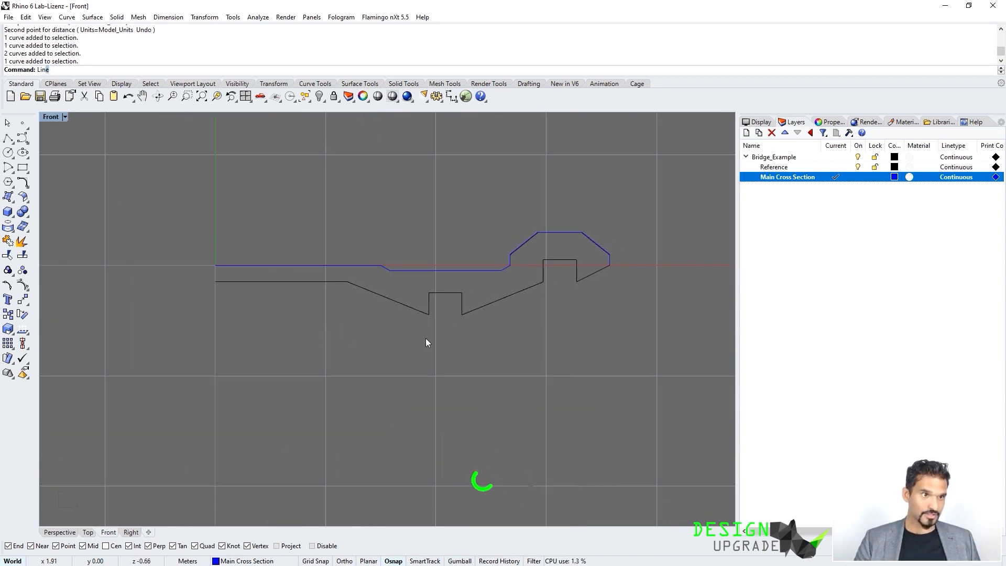
text(e)
key(Return)
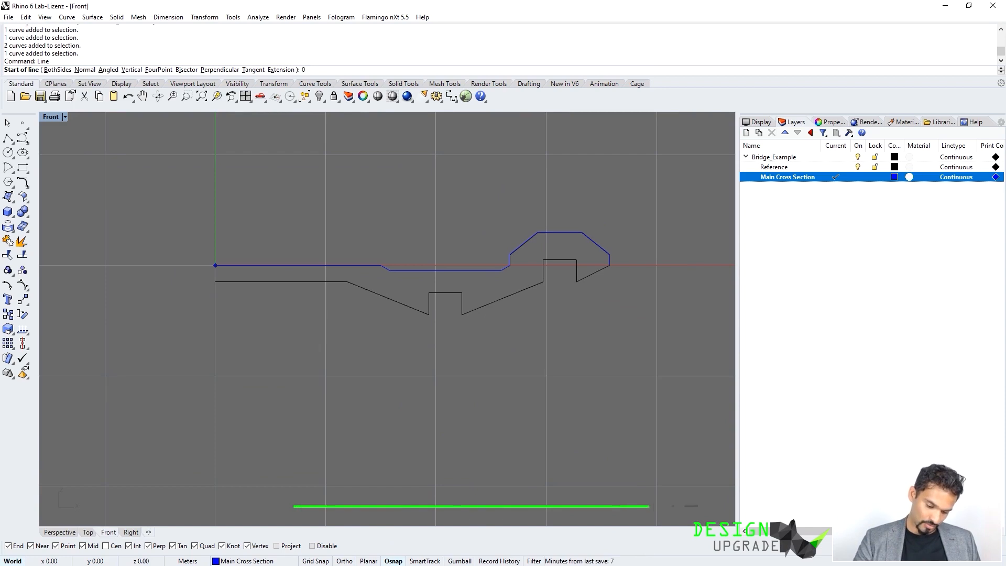
text(0,)
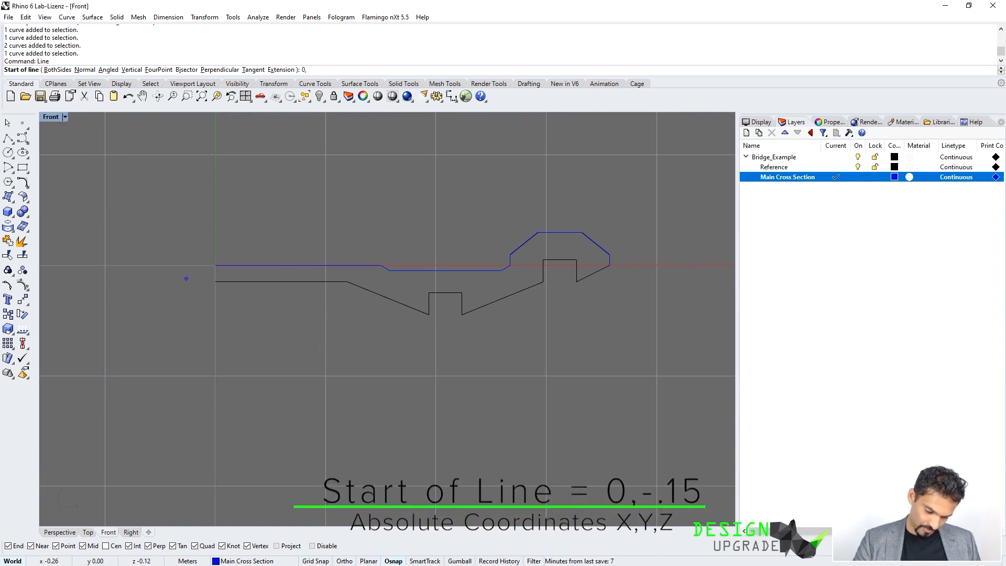
text(-.15)
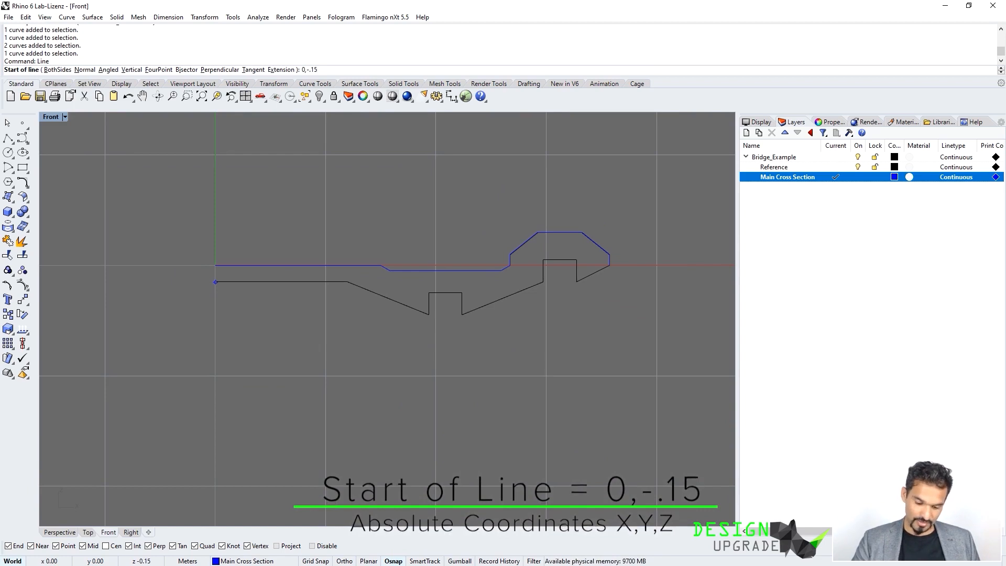
key(Return)
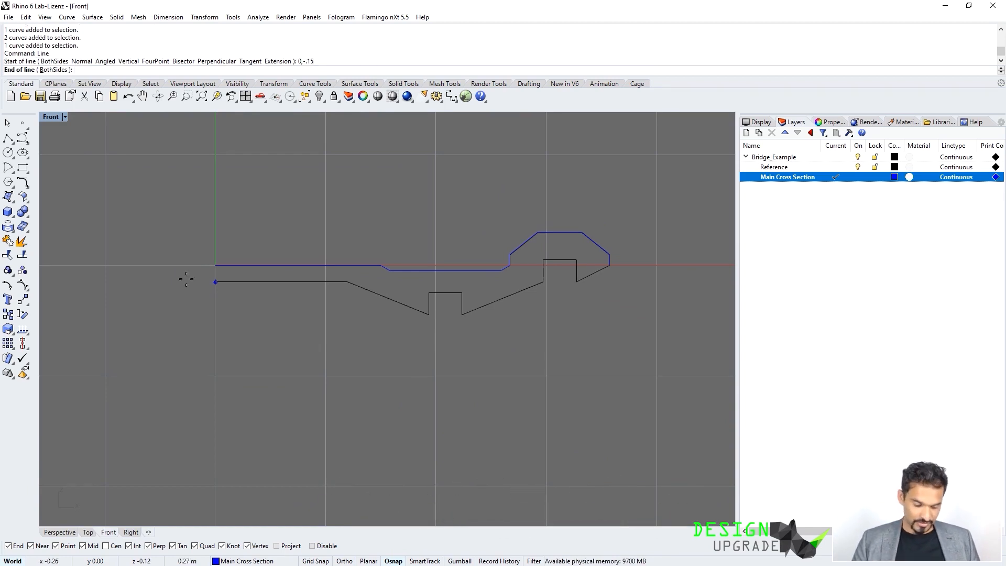
text(1.2)
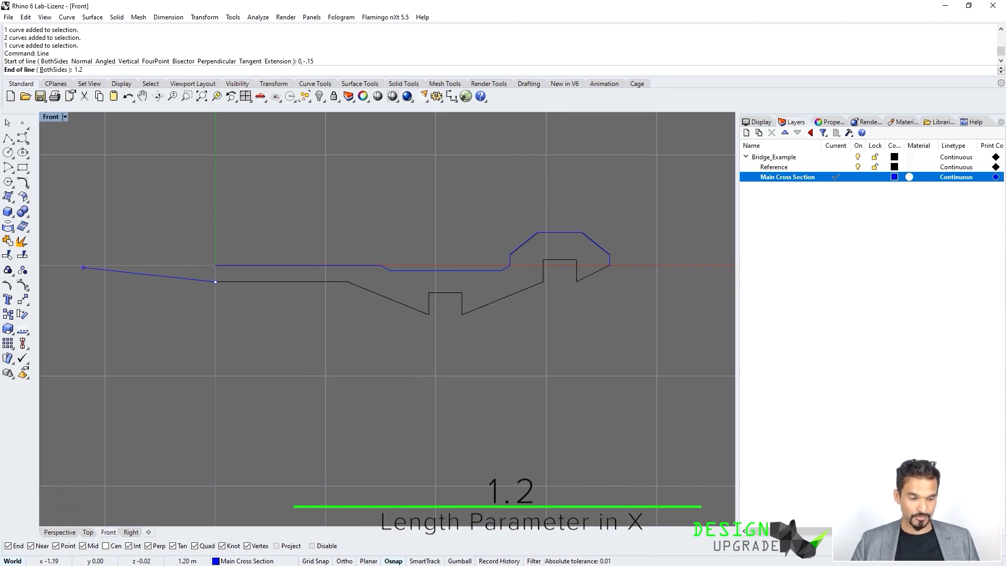
key(Return)
key(F8)
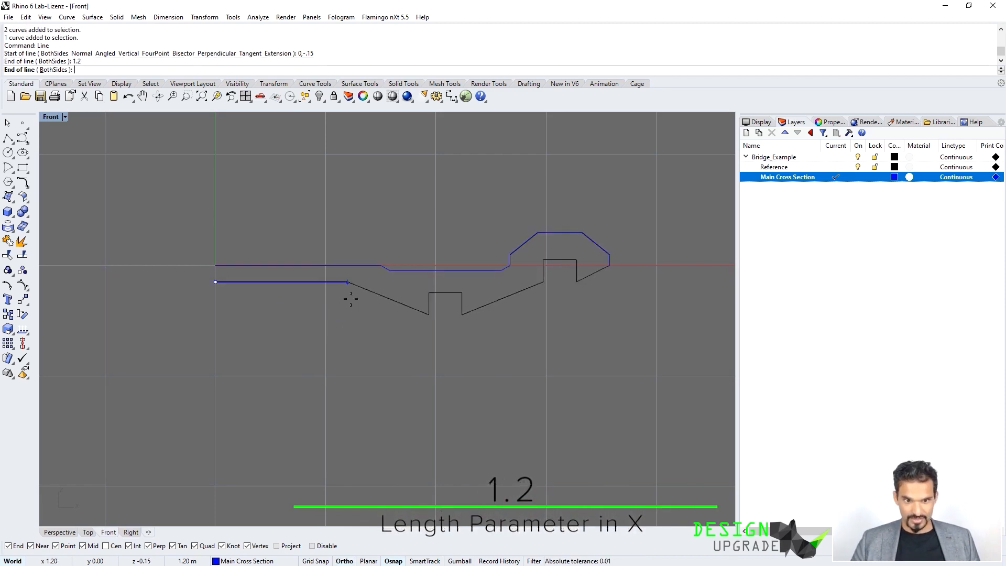
scroll(344, 305, up, 3)
scroll(355, 265, up, 1)
click(355, 265)
scroll(535, 274, down, 2)
scroll(264, 256, down, 3)
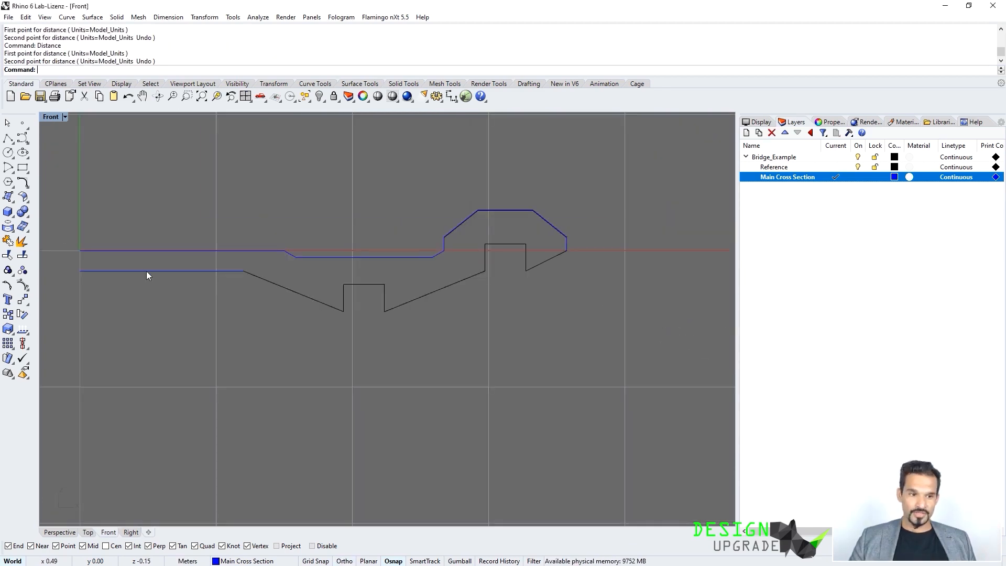
Step: Dismiss the selection between the overlapping lower curves and turn off the Reference layer
click(146, 271)
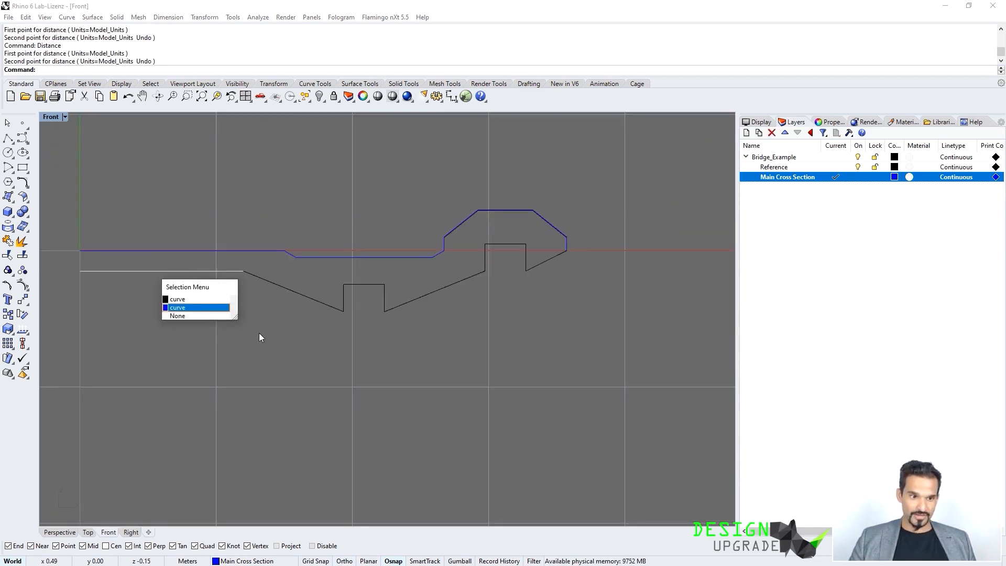
key(Escape)
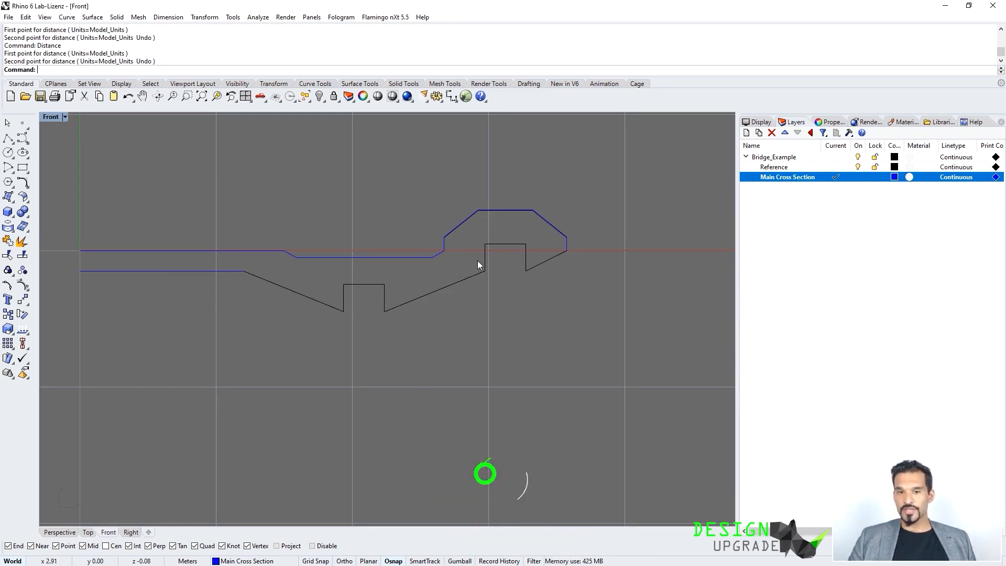
click(857, 167)
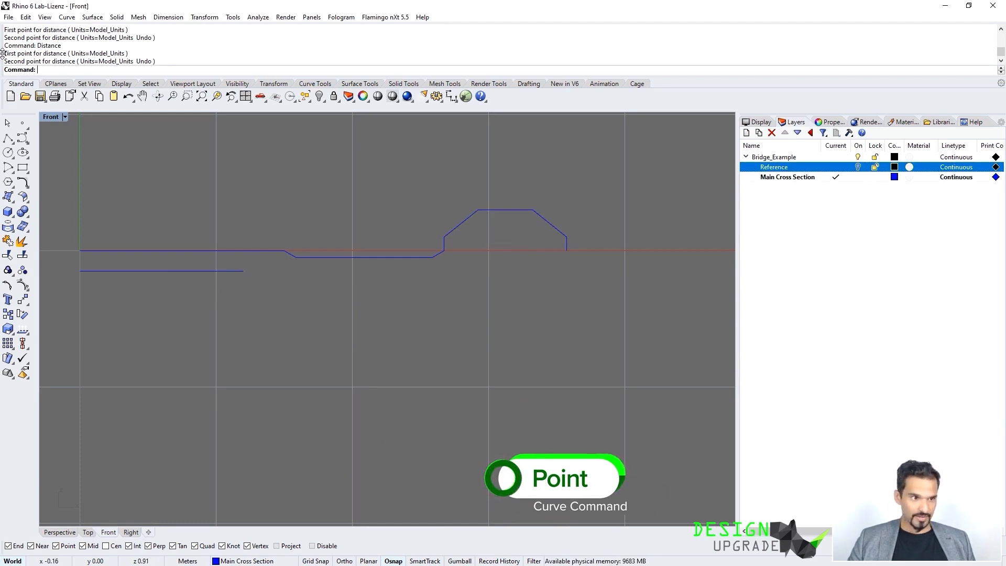
Step: Place point objects at the midpoints of the recessed lower segment and the raised top segment of the polyline
click(22, 123)
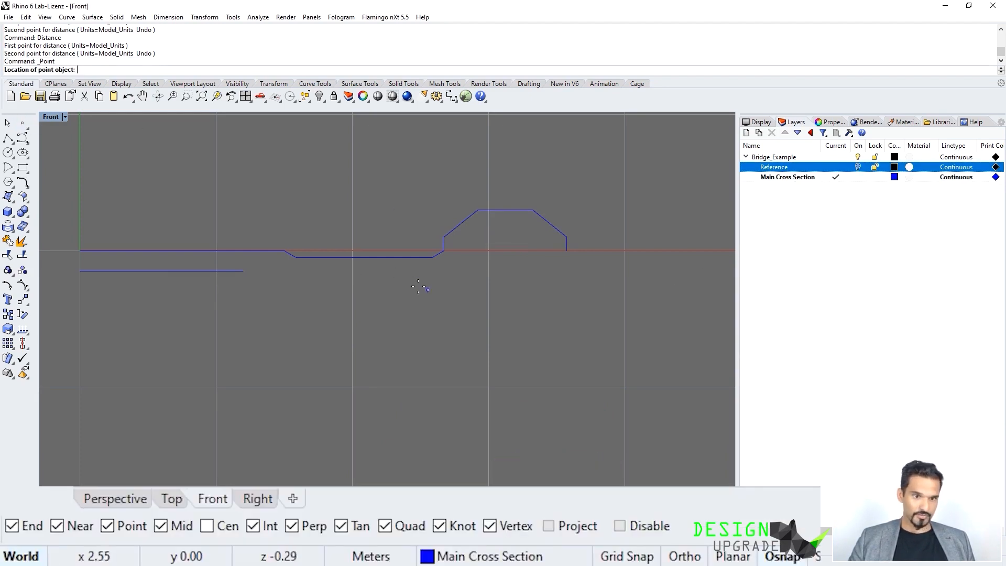
click(365, 257)
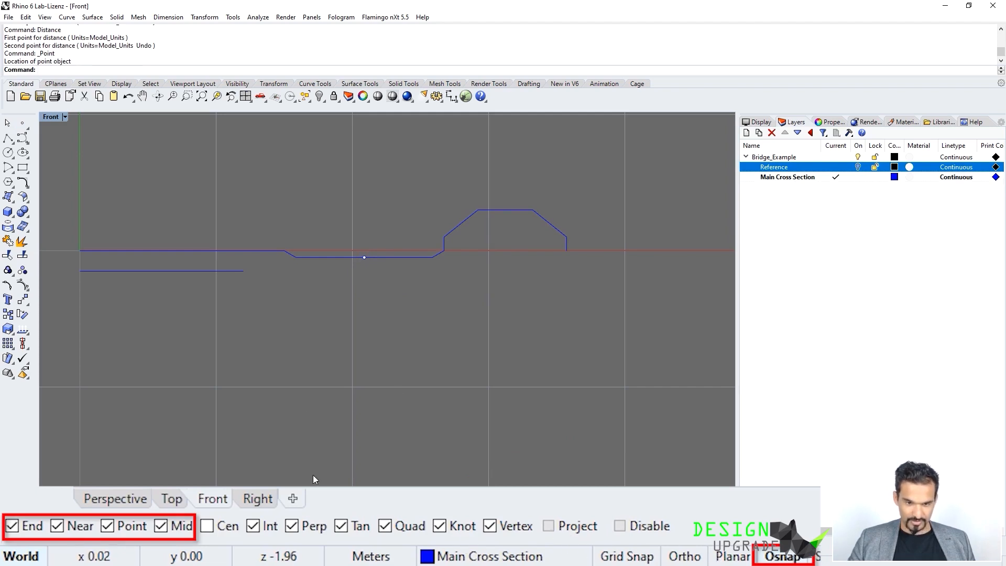
right_click(504, 197)
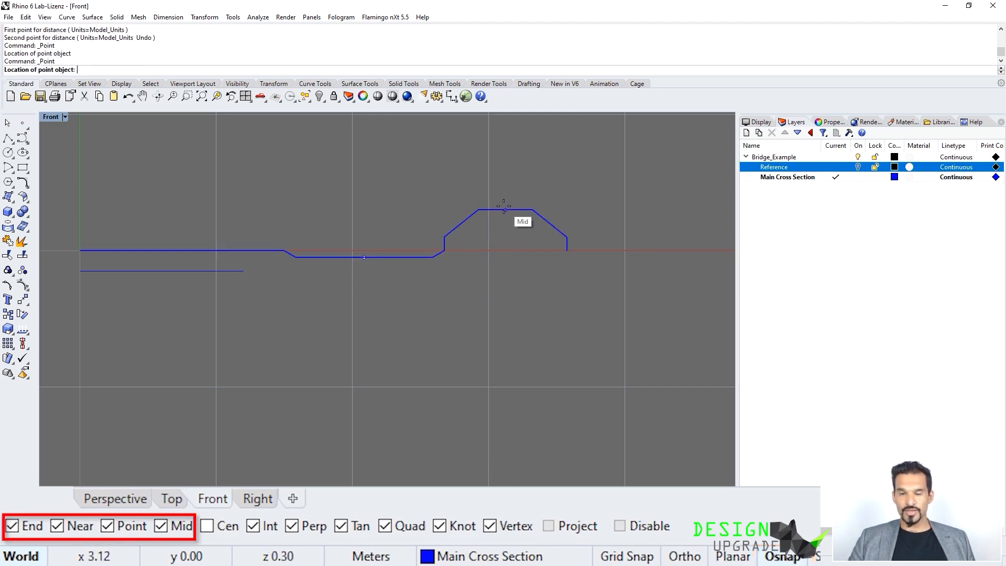
click(504, 209)
Step: Move both midpoint point objects 0.3 m straight down
drag(332, 187, 378, 315)
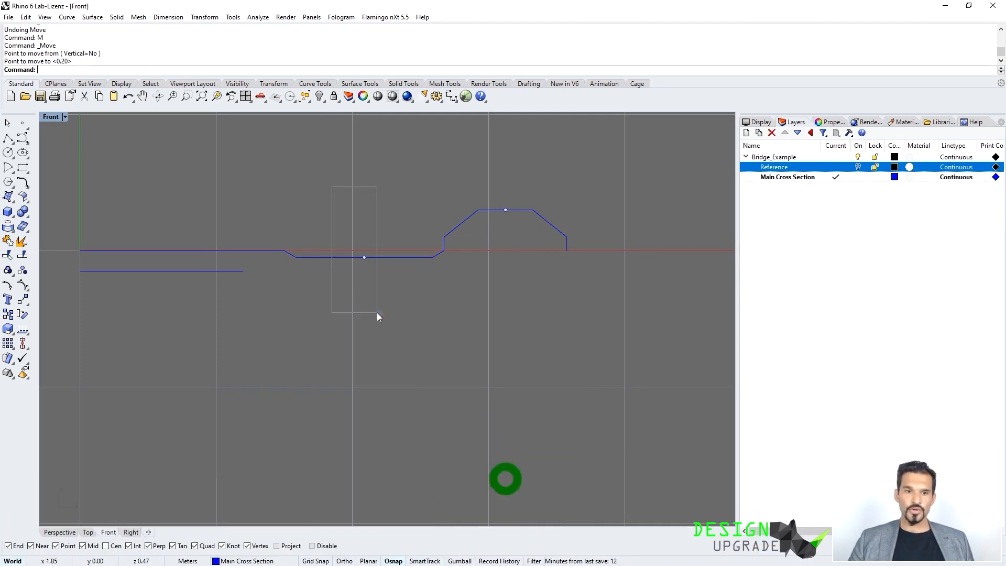
shift+drag(481, 181, 521, 258)
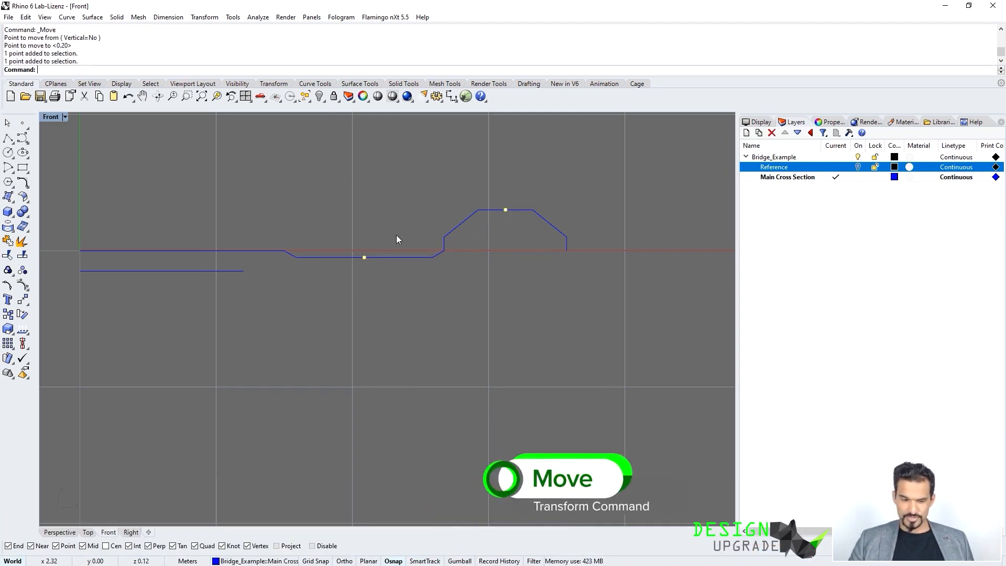
text(ove)
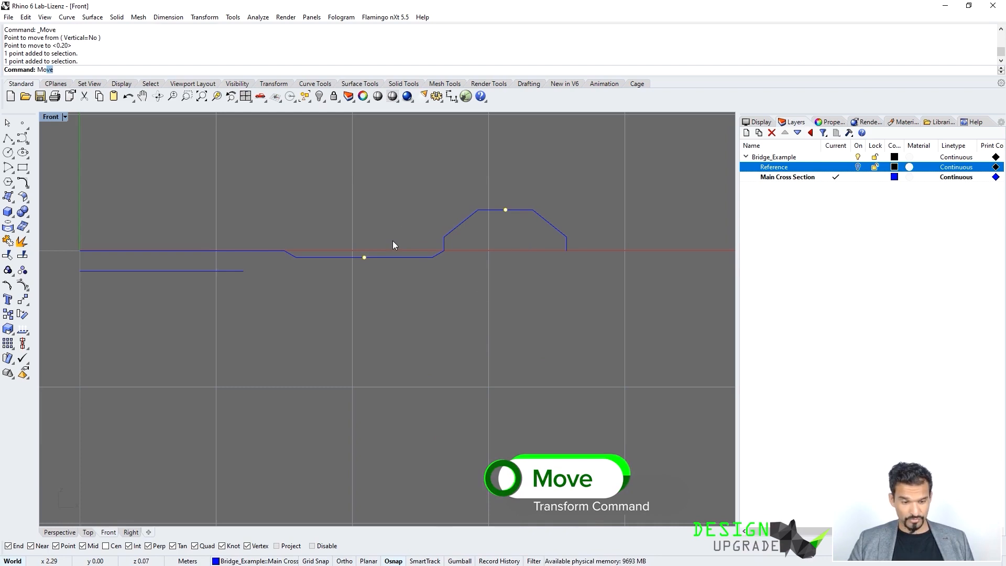
key(Return)
click(401, 197)
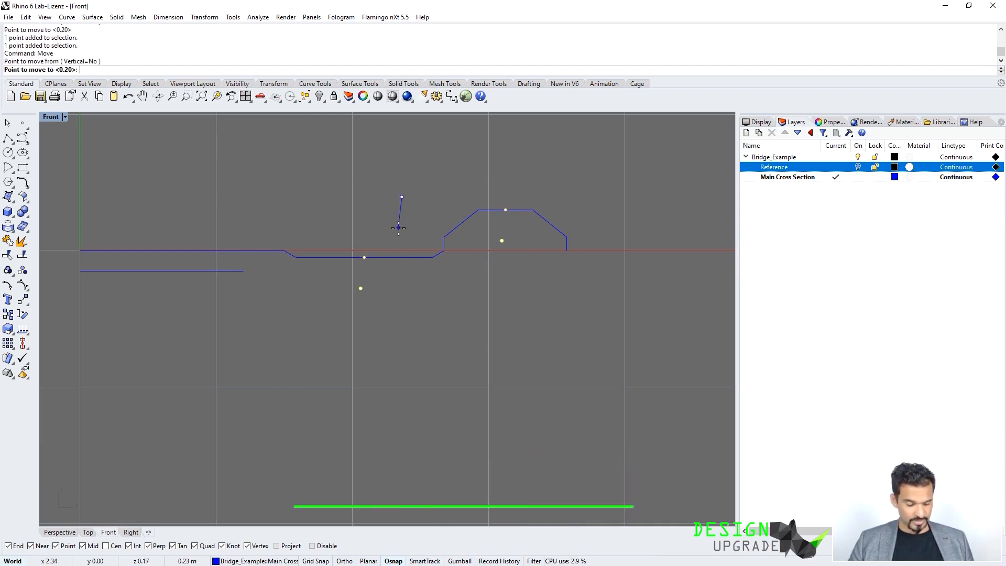
text(0.3)
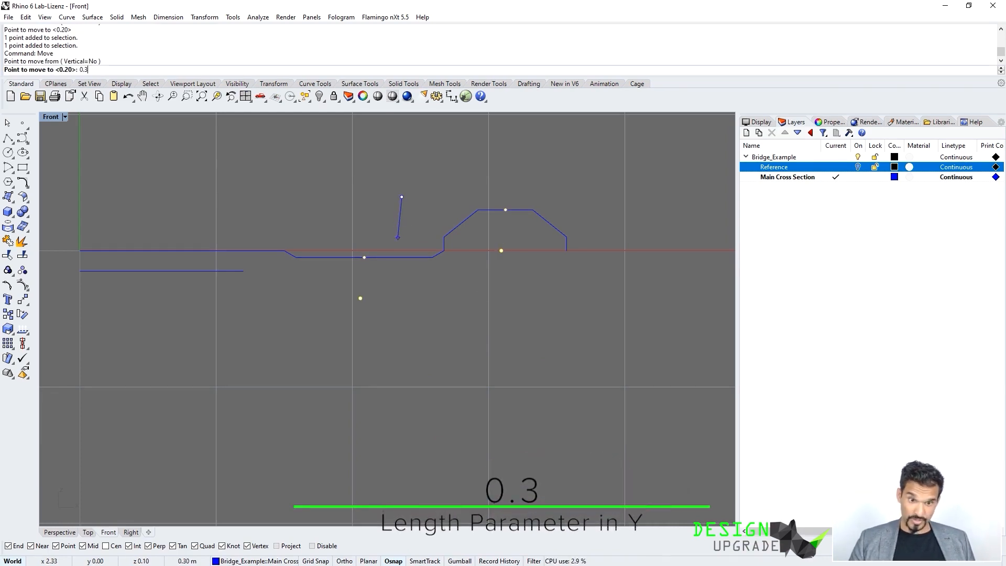
key(shift)
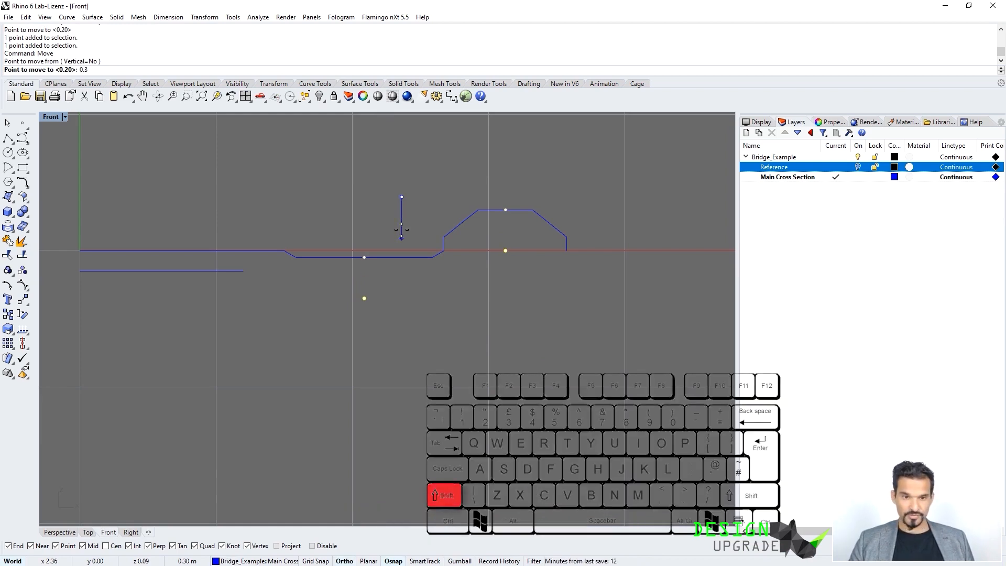
key(Return)
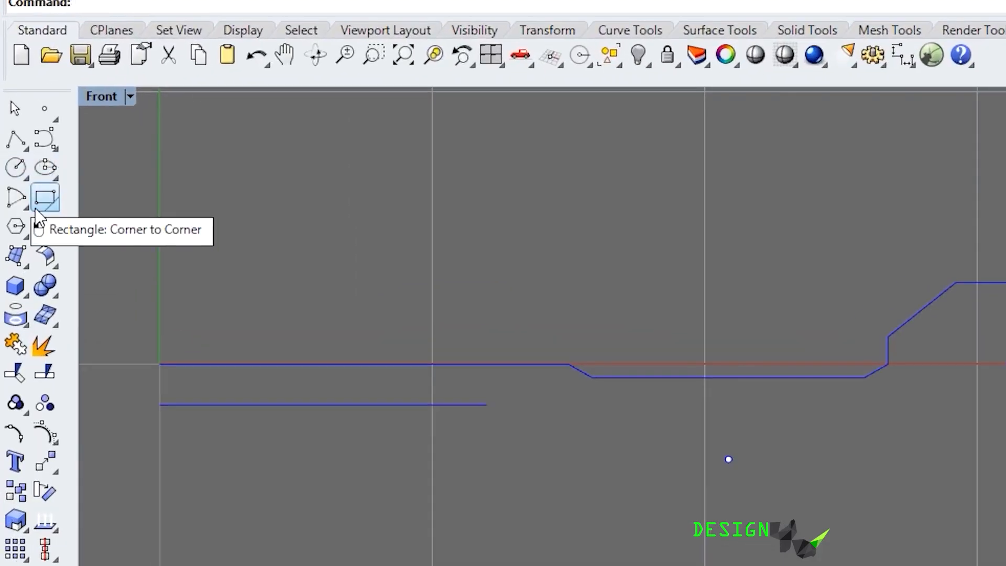
Step: Draw a center-based rectangle on the lower point object with its corner at relative coordinate r0.15,0.1, and compare it with the Reference layer
drag(46, 199, 102, 210)
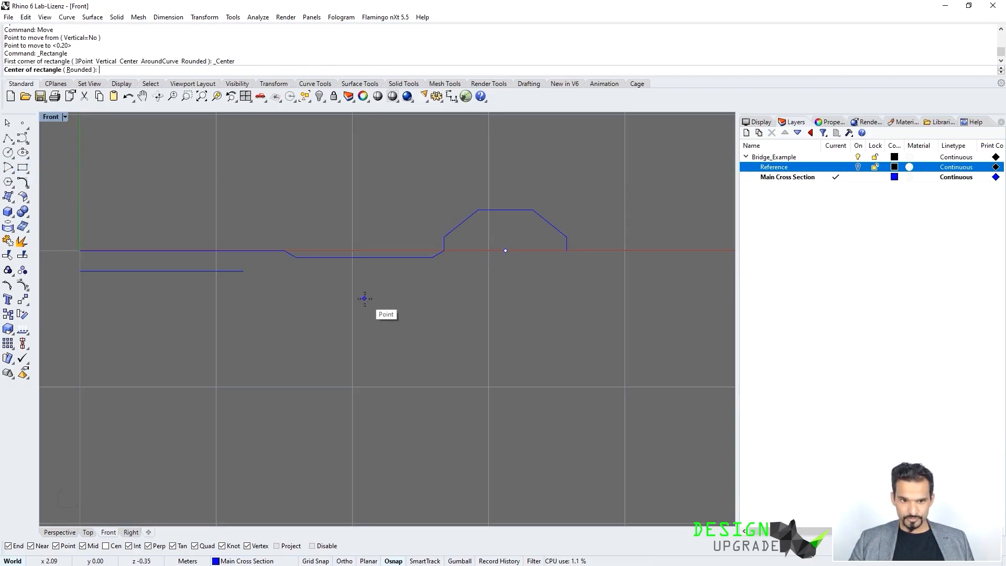
click(364, 299)
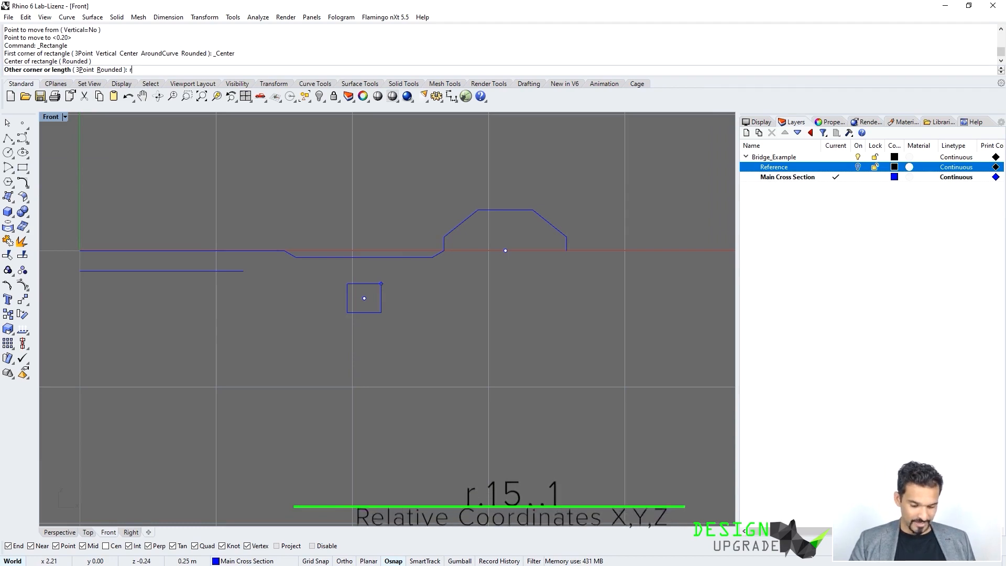
text(0.)
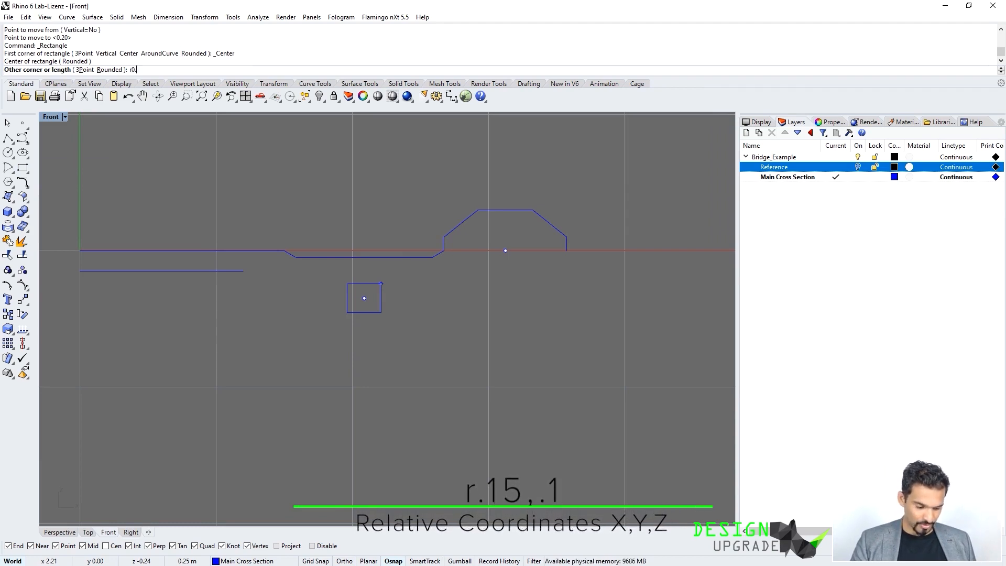
text(15)
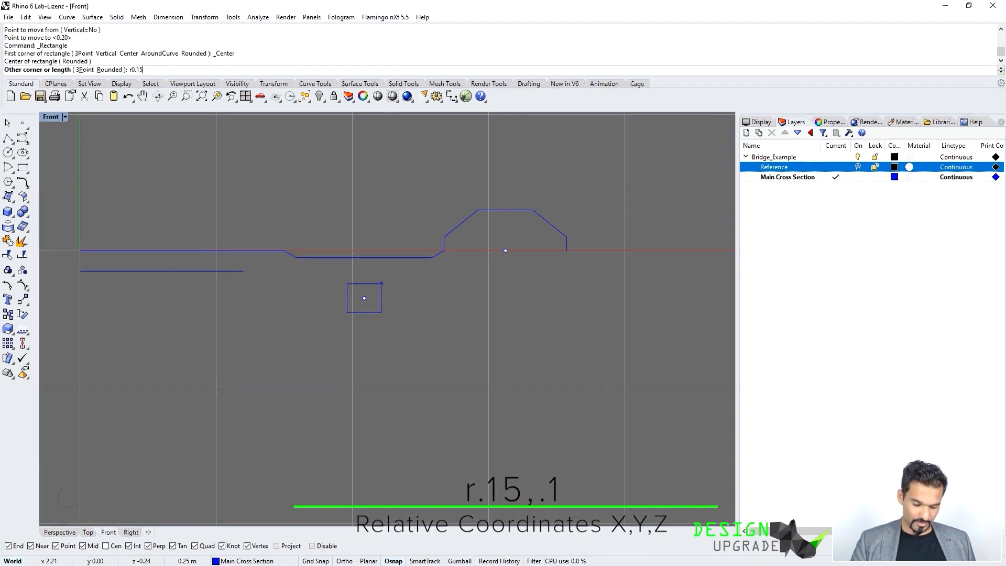
text(,0.1)
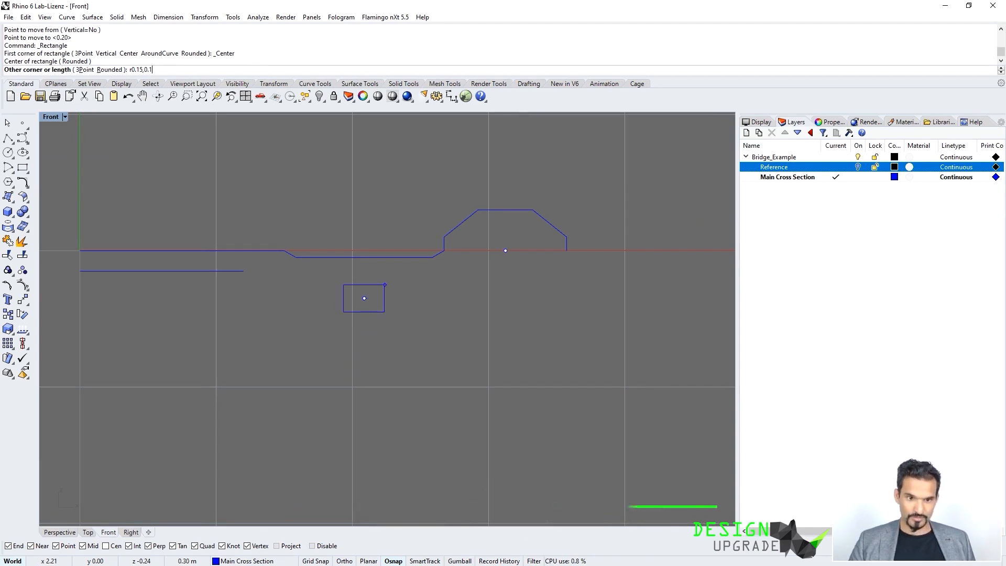
key(Return)
click(857, 166)
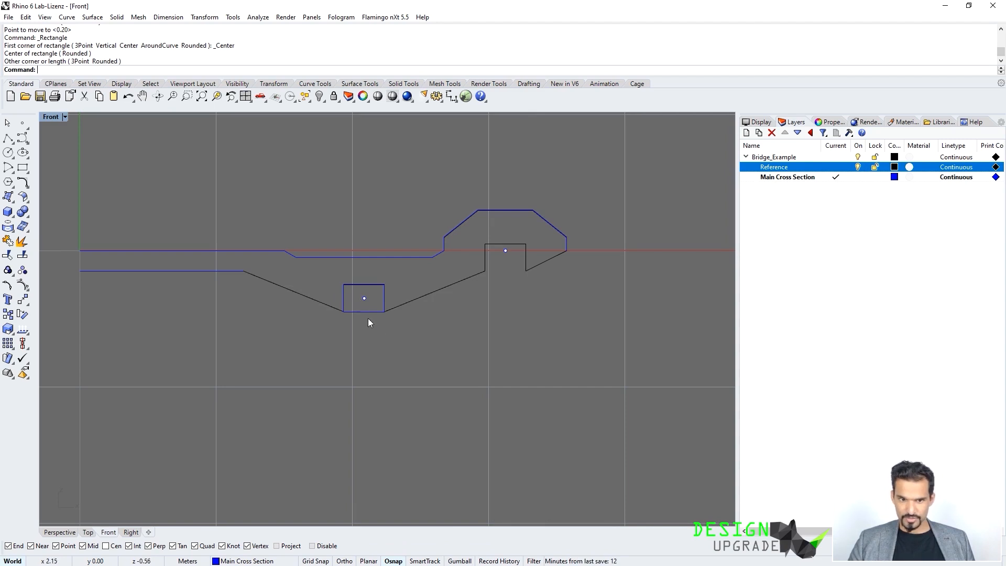
click(857, 167)
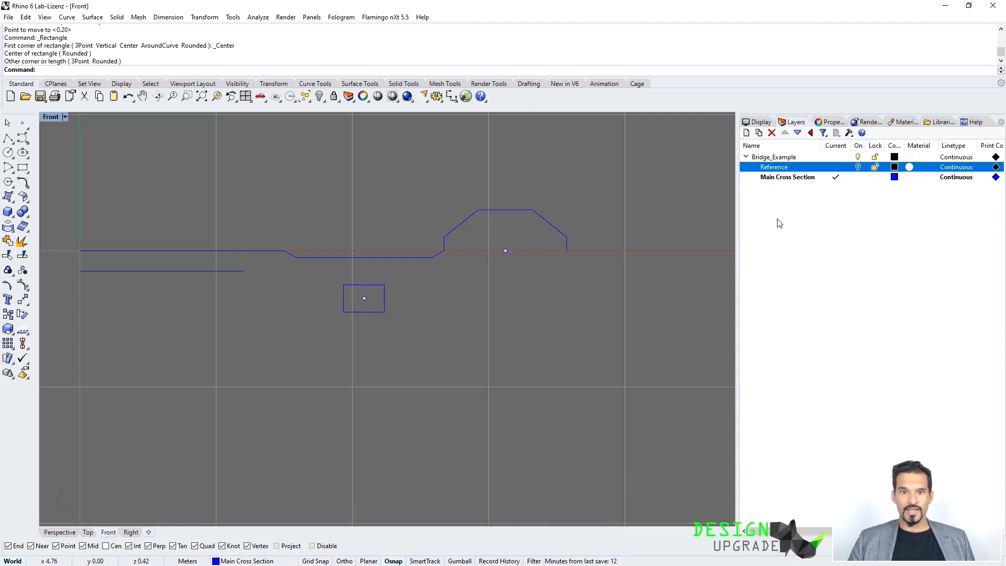
Step: Copy the rectangle from the lower point object to the upper point object under the raised section
click(384, 312)
text(opy)
key(Return)
click(365, 299)
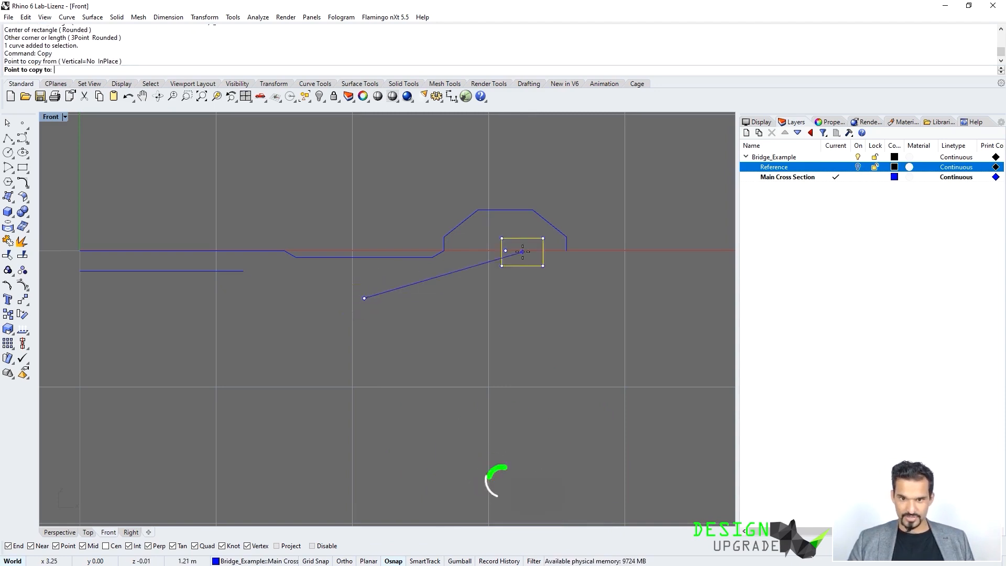
click(504, 251)
key(Return)
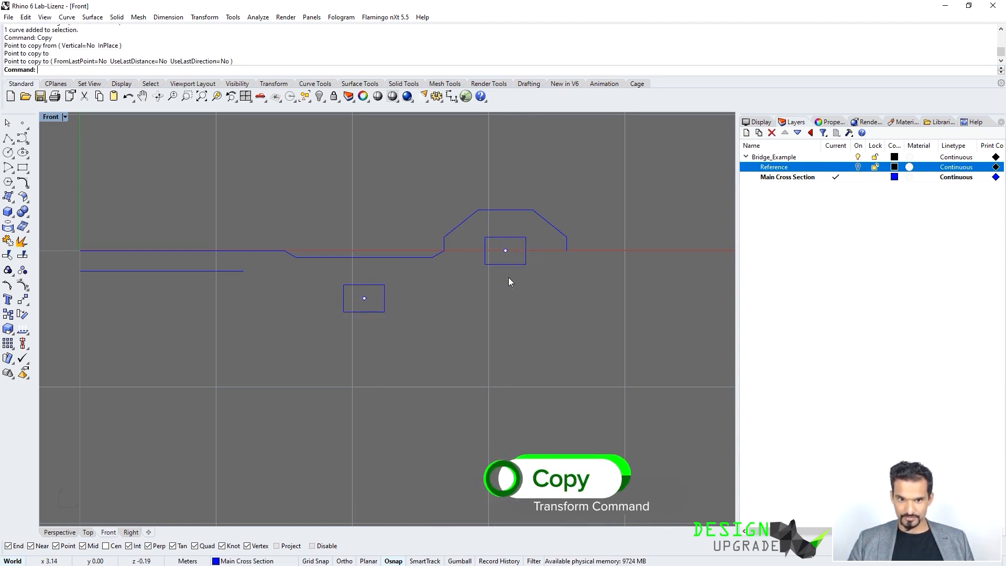
Step: Explode both rectangles and delete the bottom segment of each
click(503, 264)
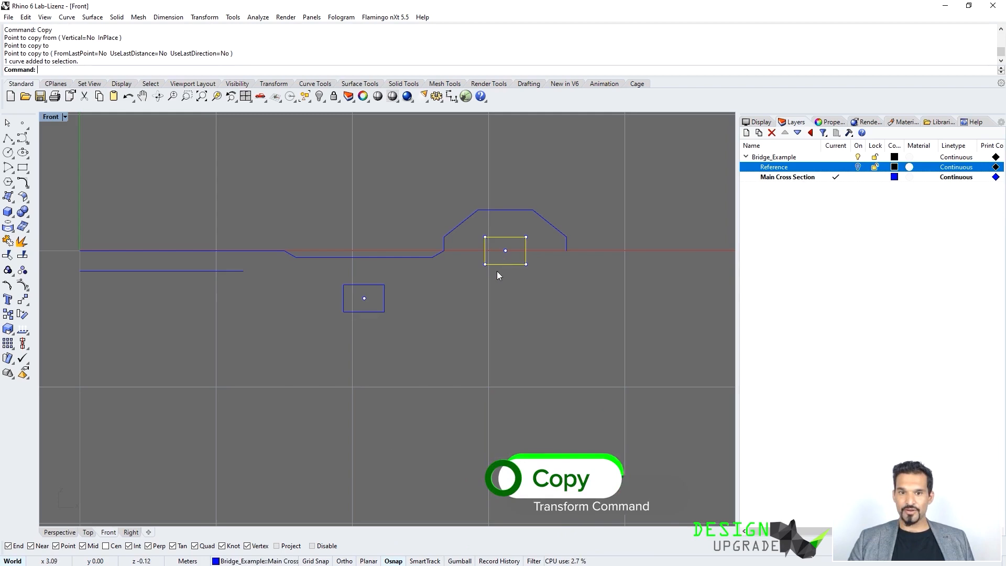
shift+click(371, 312)
text(Explode)
key(Return)
click(371, 312)
key(Delete)
click(500, 264)
key(Delete)
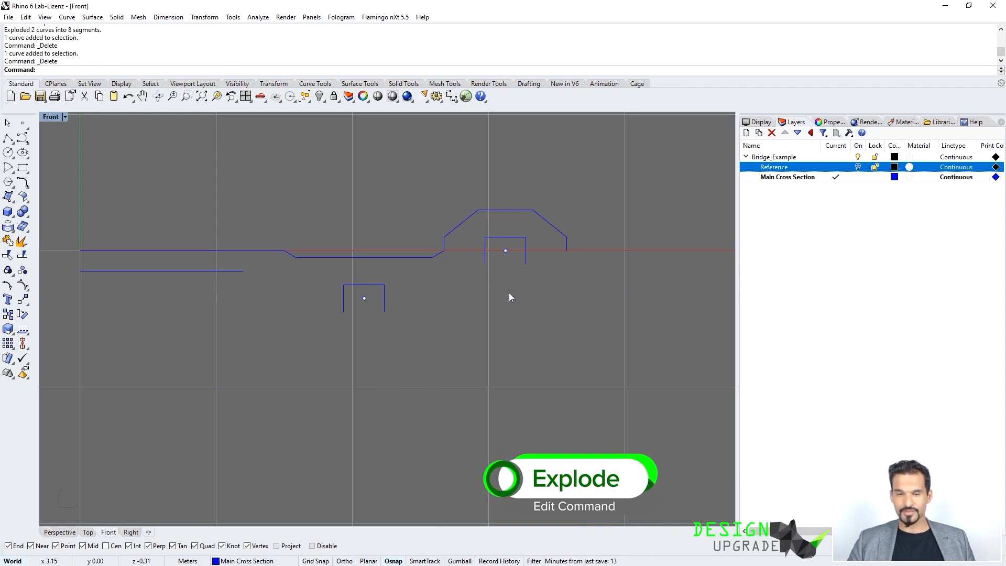
Step: Draw three connecting polylines from the lower horizontal line through the open ends of both U-shapes to the outer edge of the profile
click(8, 137)
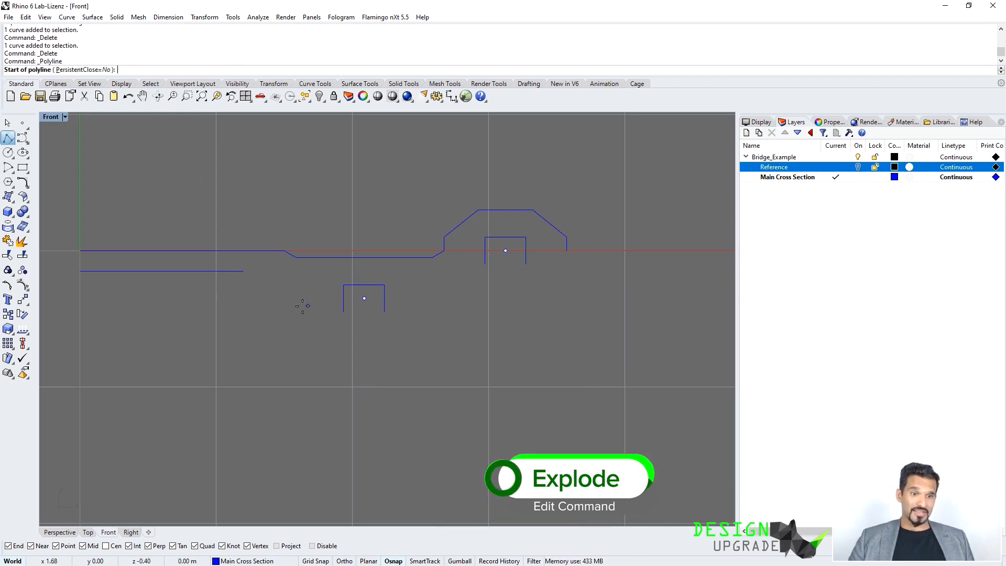
click(243, 271)
click(343, 311)
key(Return)
key(Return)
click(384, 312)
click(485, 265)
key(Return)
key(Return)
click(526, 263)
click(566, 250)
key(Return)
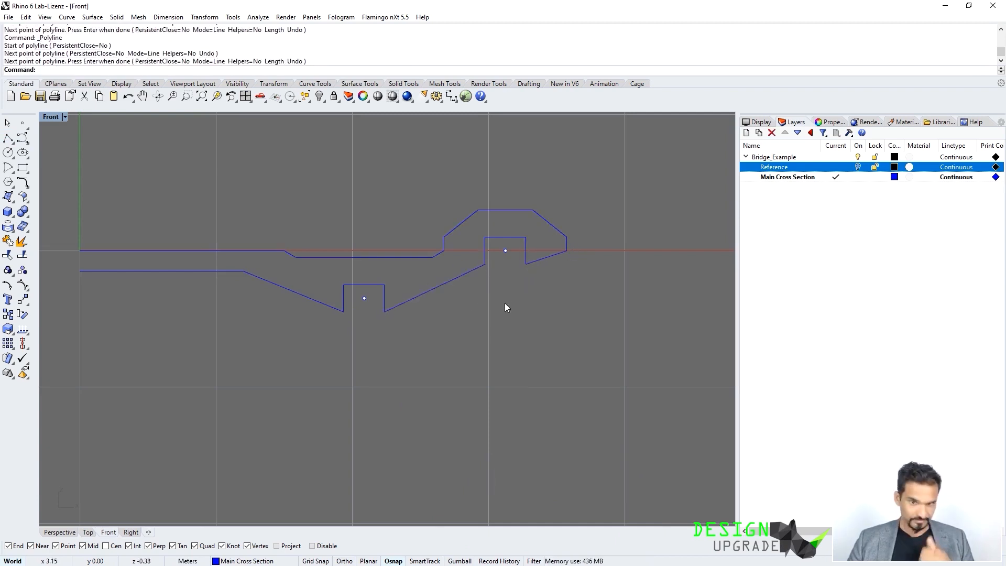
Step: Compare the drawn section with the reference curve by toggling the Reference layer, and undo the visibility changes
scroll(527, 254, down, 2)
click(858, 167)
click(858, 168)
scroll(560, 250, up, 2)
scroll(613, 210, down, 1)
right_drag(611, 213, 606, 227)
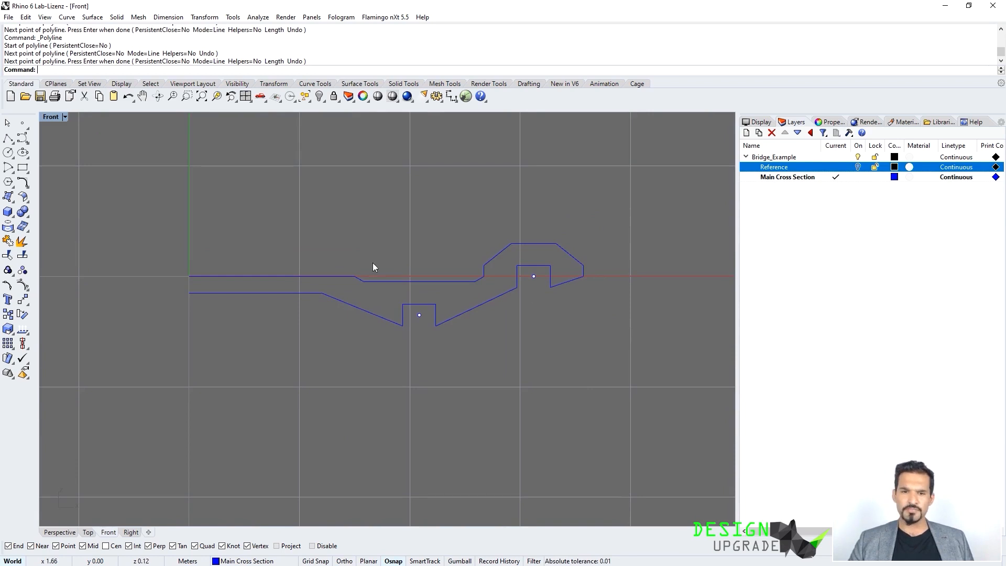
key(ctrl+z)
key(ctrl+z)
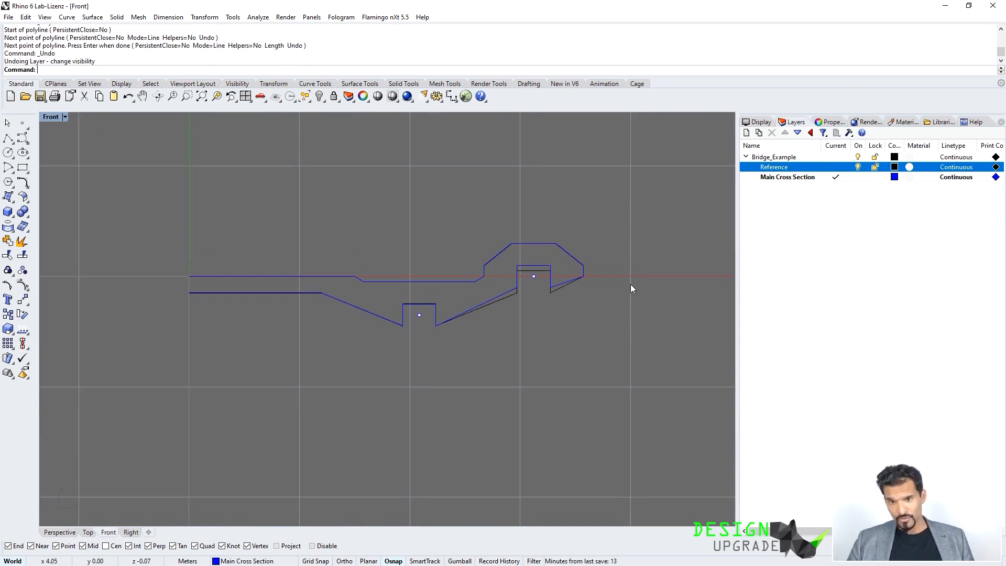
Step: Delete the three slanted connecting lines between the horizontal line, the two U-shapes and the outer profile edge
click(556, 283)
key(Delete)
click(483, 302)
key(Delete)
click(373, 317)
key(Delete)
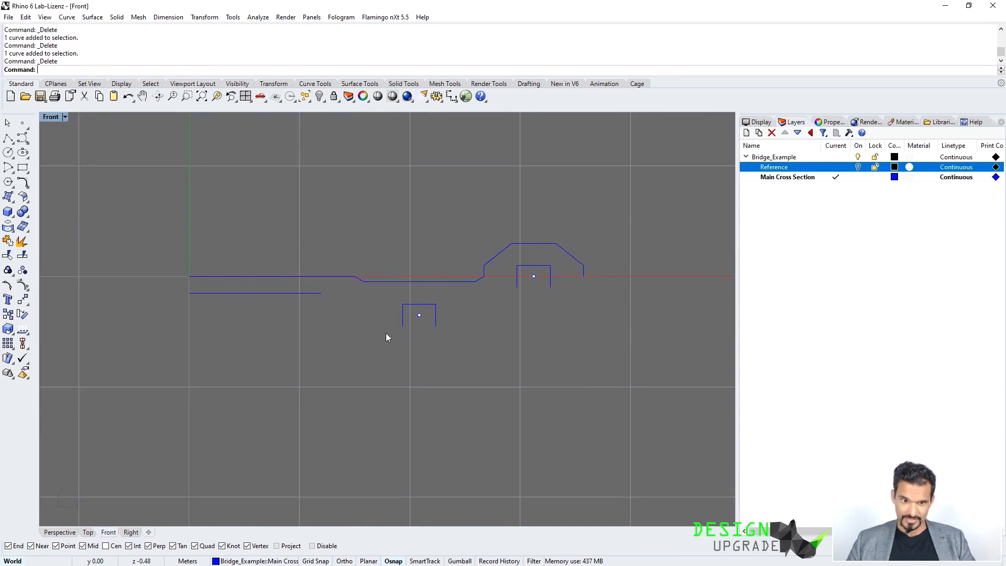
Step: Evaluate the point coordinates at the bottom end of the lower U-shape's left side
scroll(390, 329, down, 1)
scroll(348, 285, up, 3)
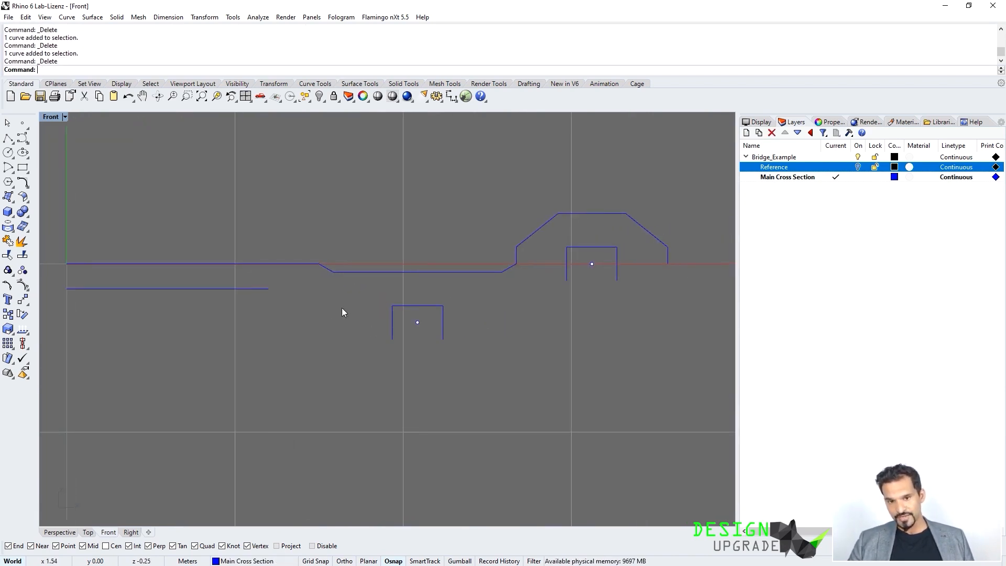
scroll(396, 335, down, 1)
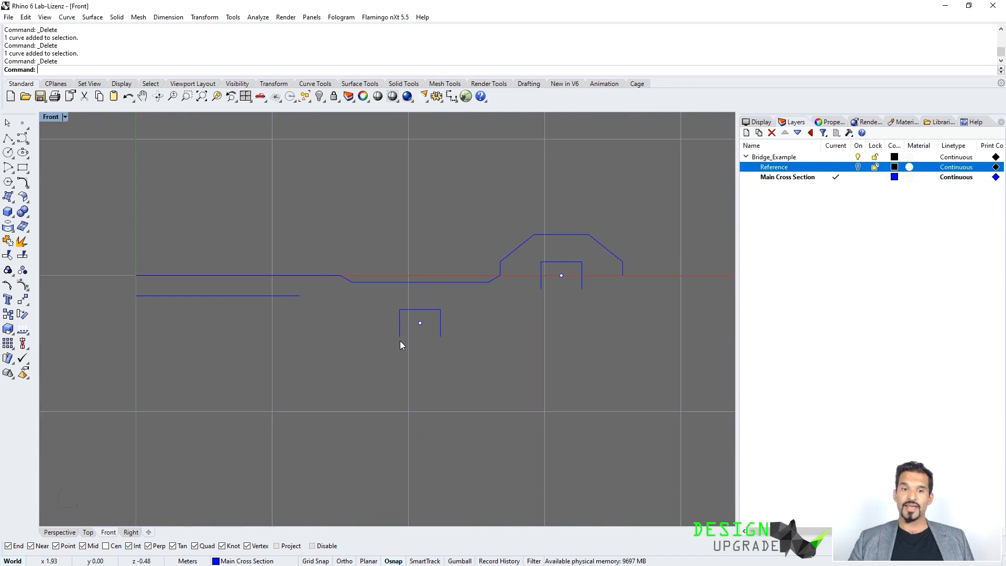
scroll(398, 338, down, 1)
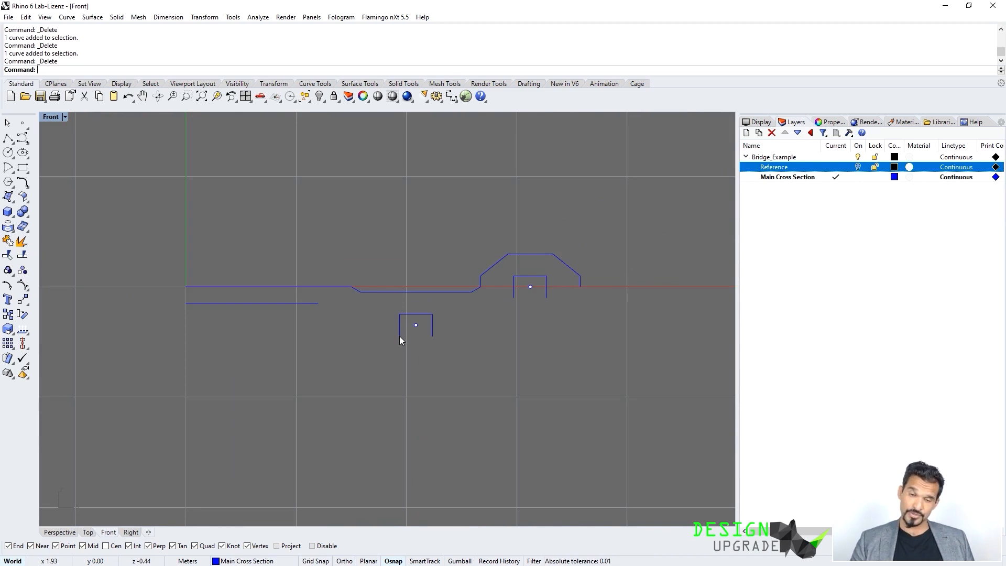
click(258, 17)
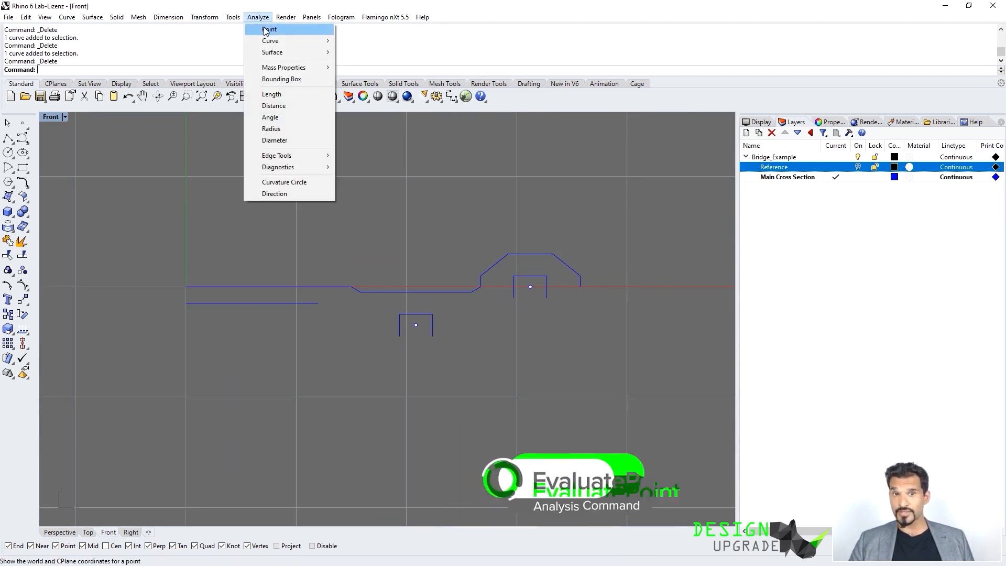
click(268, 30)
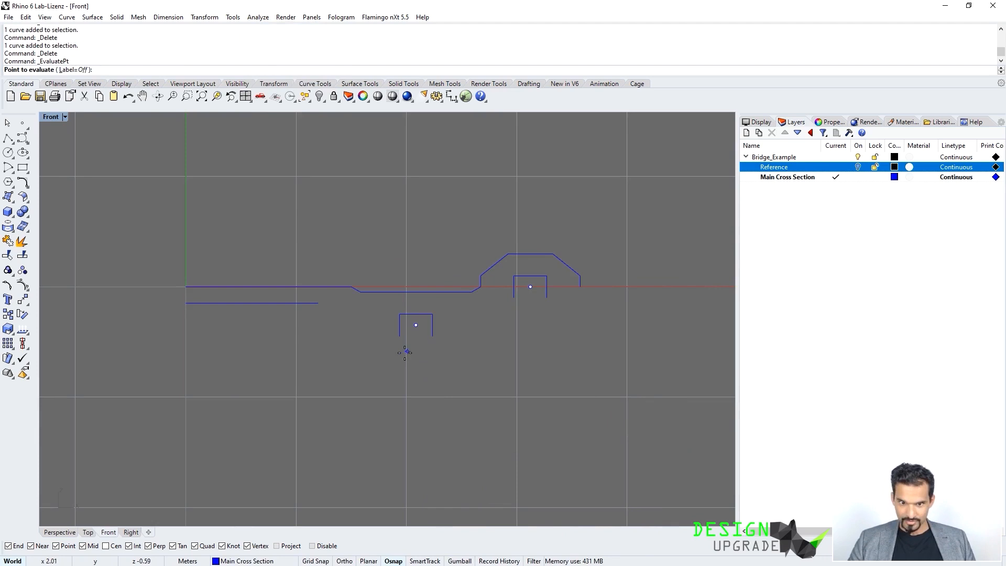
click(398, 337)
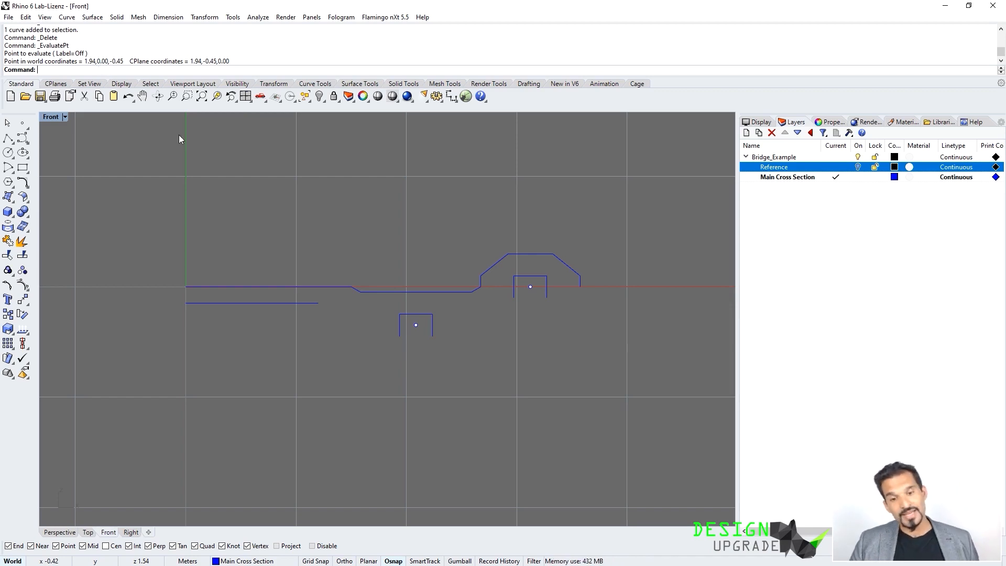
Step: Evaluate the same bottom-left end of the lower U-shape with Label=On and Style=Dot to place a coordinate dot
key(Return)
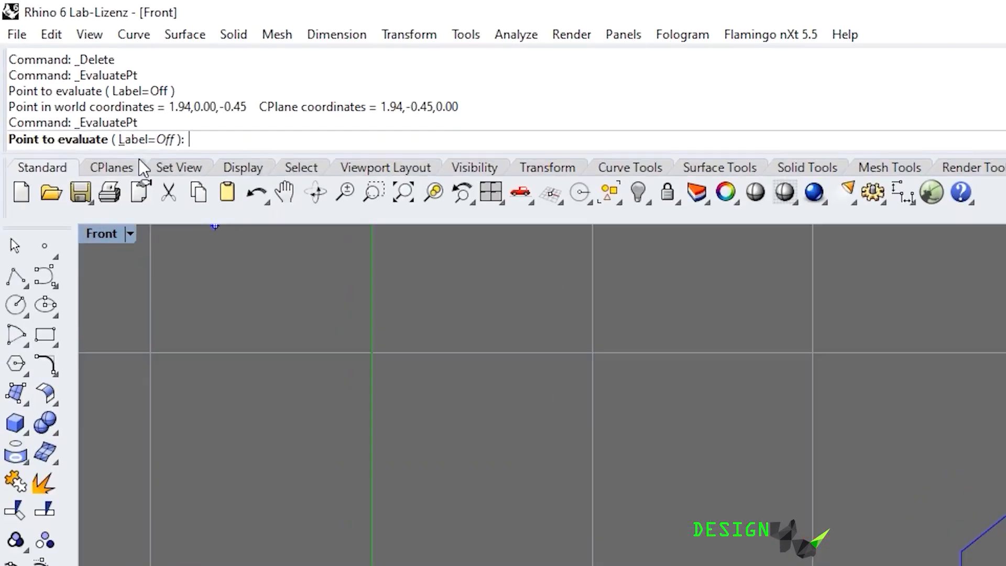
click(147, 140)
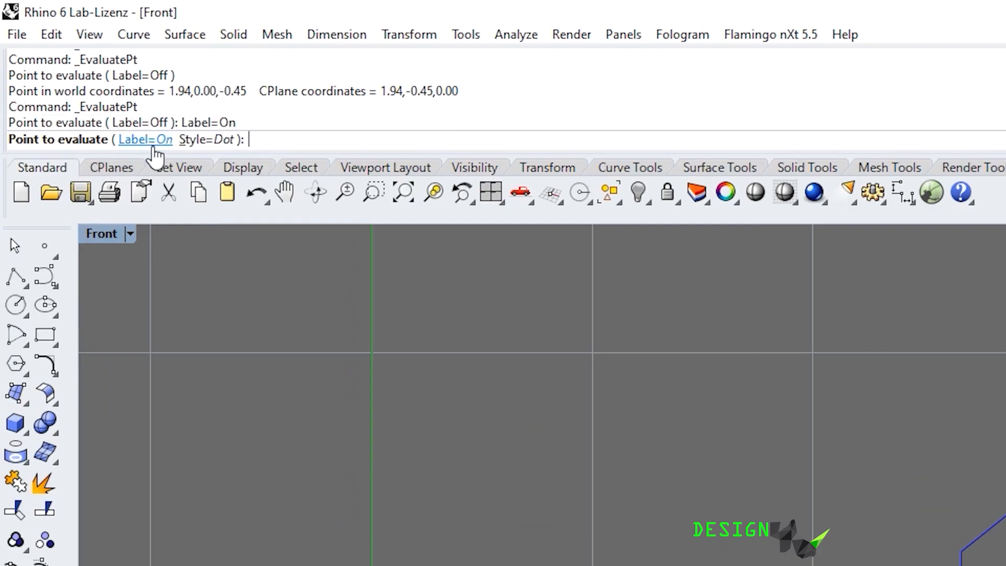
click(204, 141)
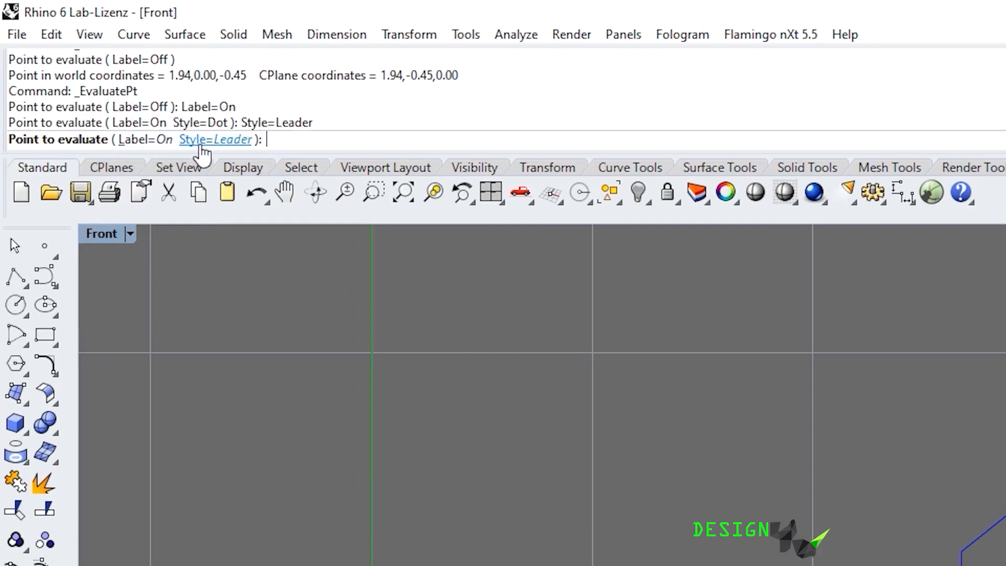
click(228, 146)
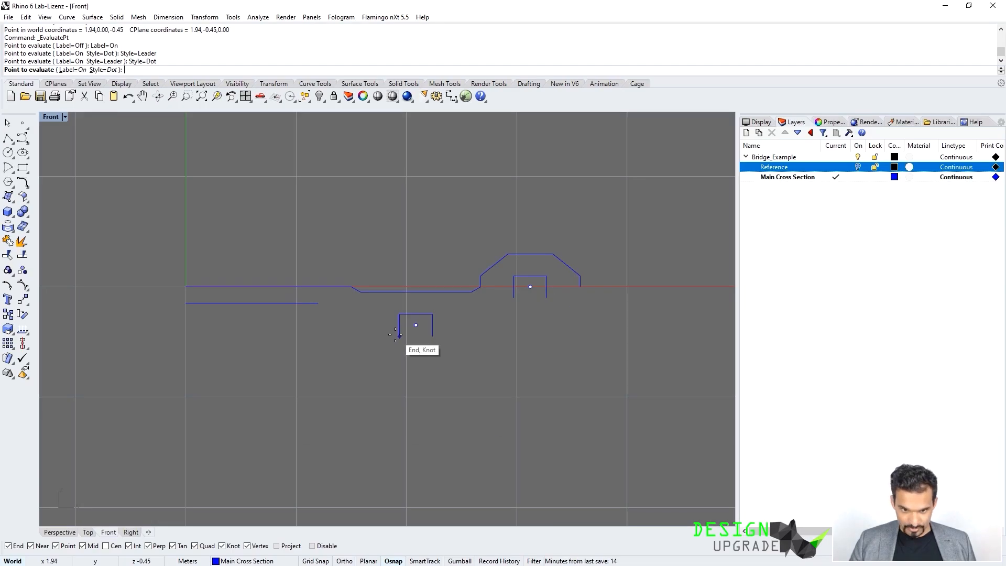
click(399, 330)
scroll(405, 366, up, 2)
Step: Move the coordinate dot to just below the lower U-shape, clear of its endpoint
click(402, 318)
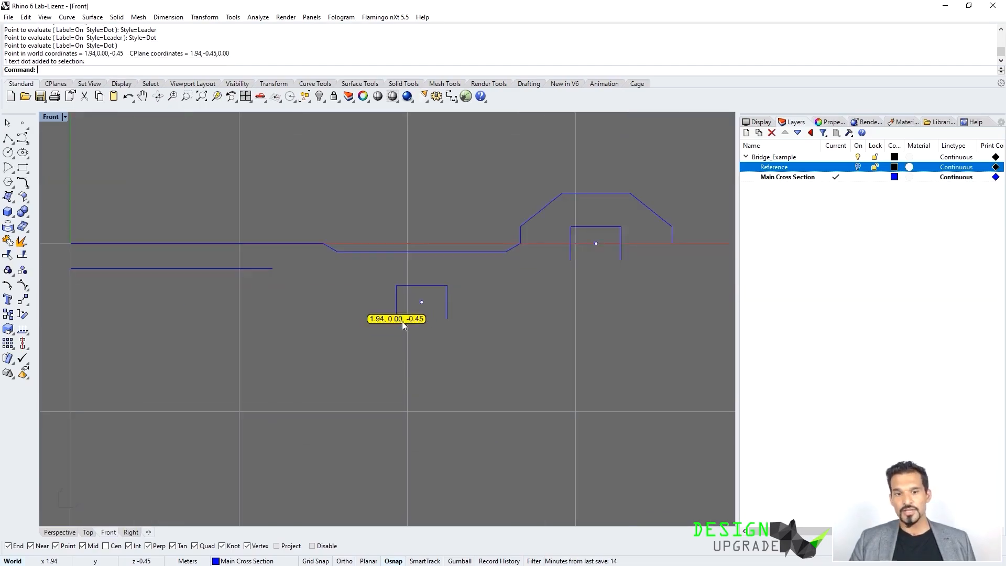
text(M)
key(Return)
click(413, 329)
click(413, 359)
click(407, 349)
mouse_move(407, 348)
mouse_down()
mouse_move(383, 340)
mouse_move(406, 341)
mouse_up()
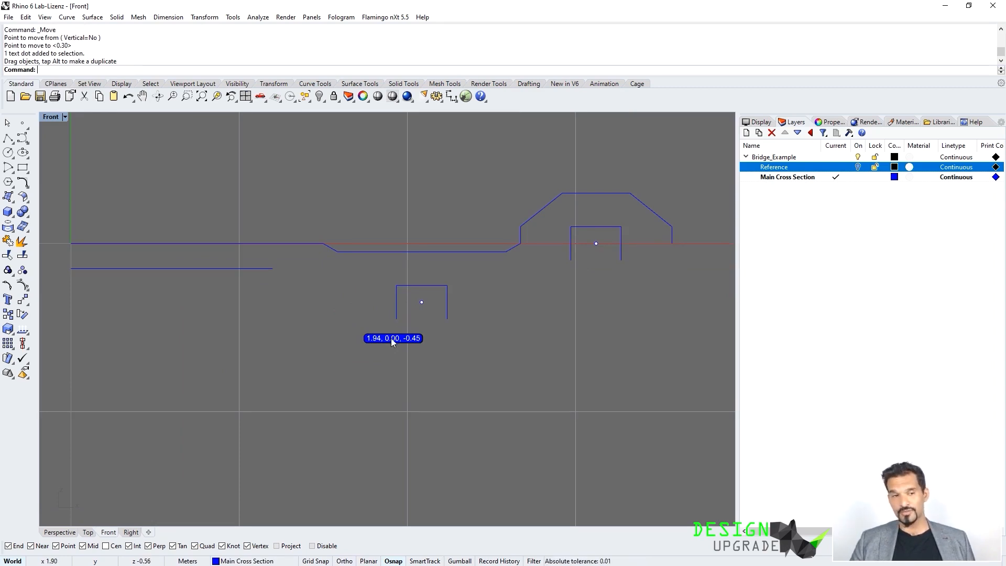
text(M)
key(Return)
key(Escape)
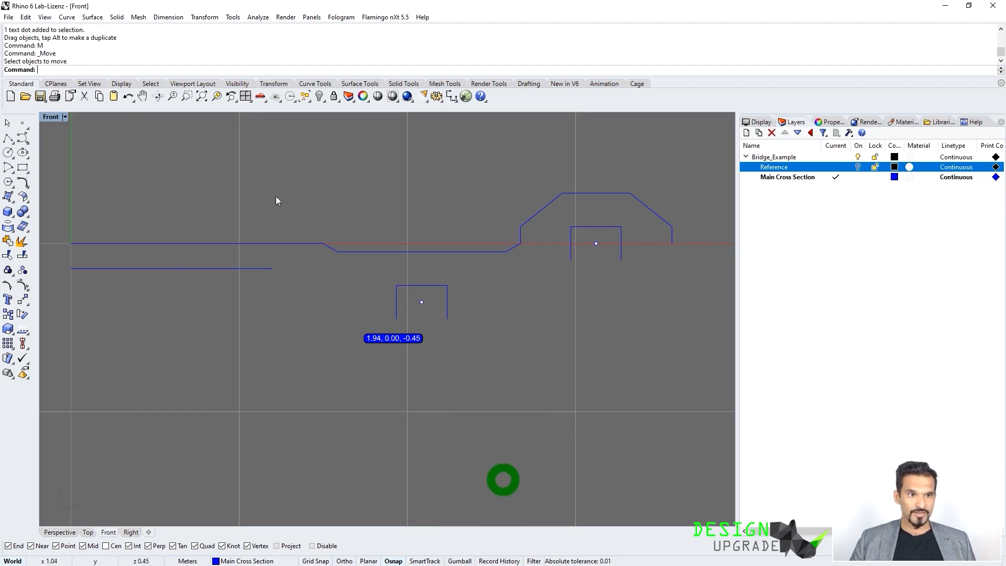
Step: Evaluate the bottom-right end of the lower U-shape with Style=Leader and inspect the coordinate leader placed there
text(E)
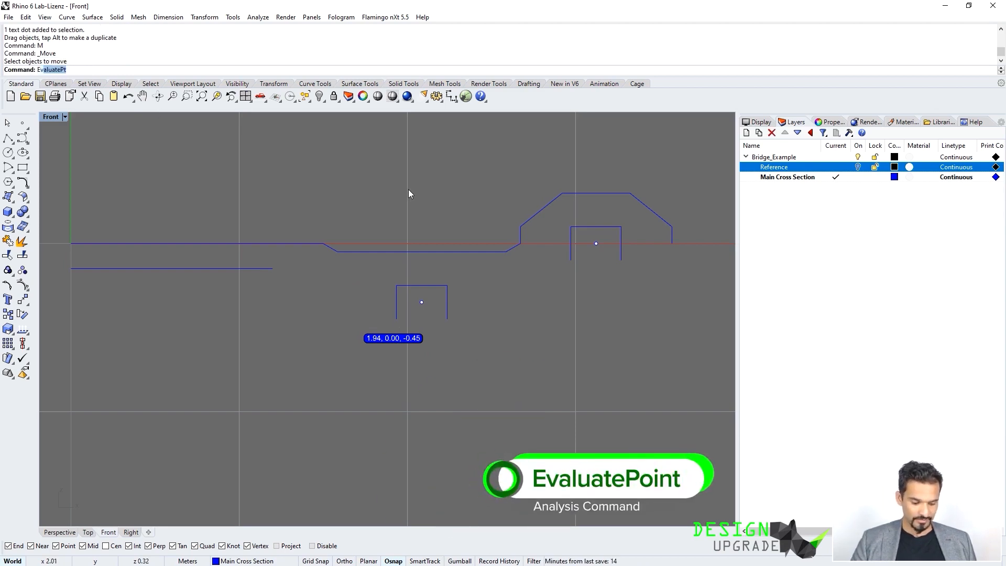
text(valu)
key(Return)
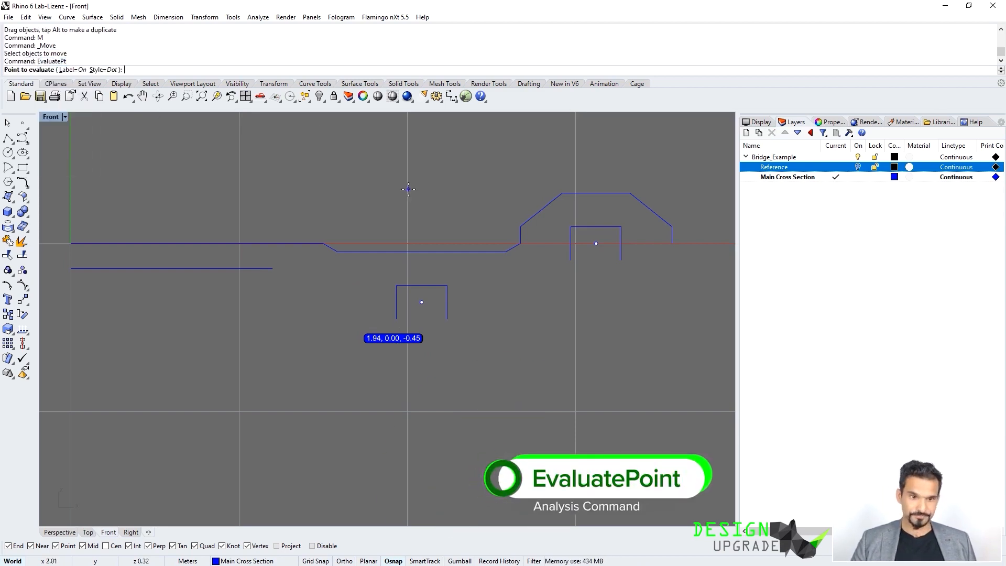
click(103, 69)
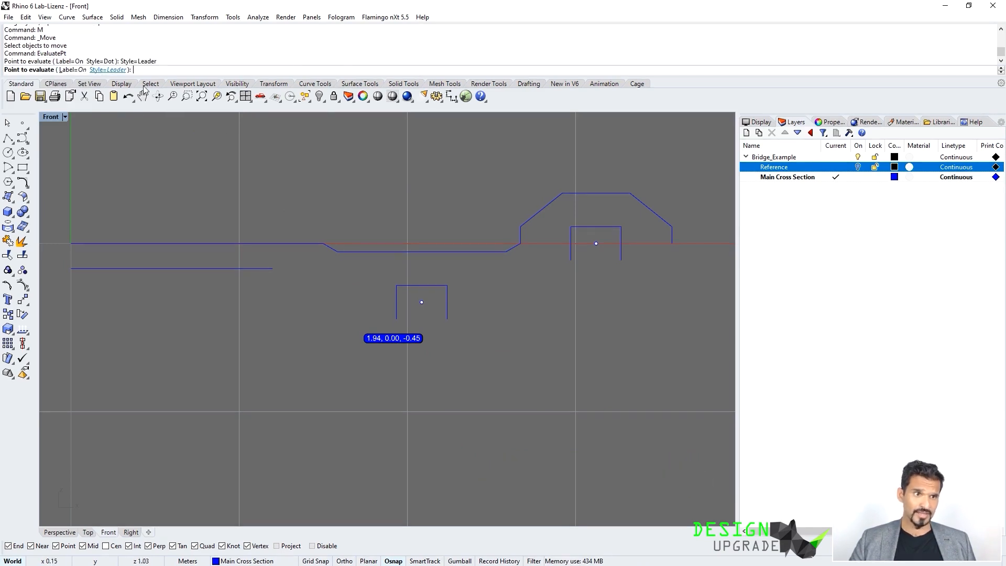
click(453, 325)
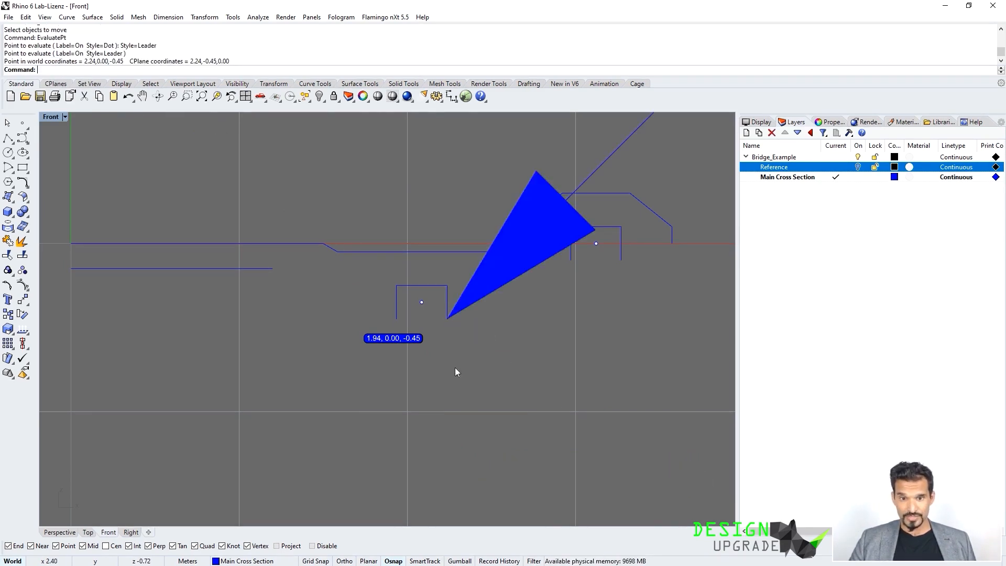
scroll(343, 393, down, 6)
scroll(574, 314, up, 2)
scroll(576, 317, down, 1)
right_drag(459, 304, 426, 302)
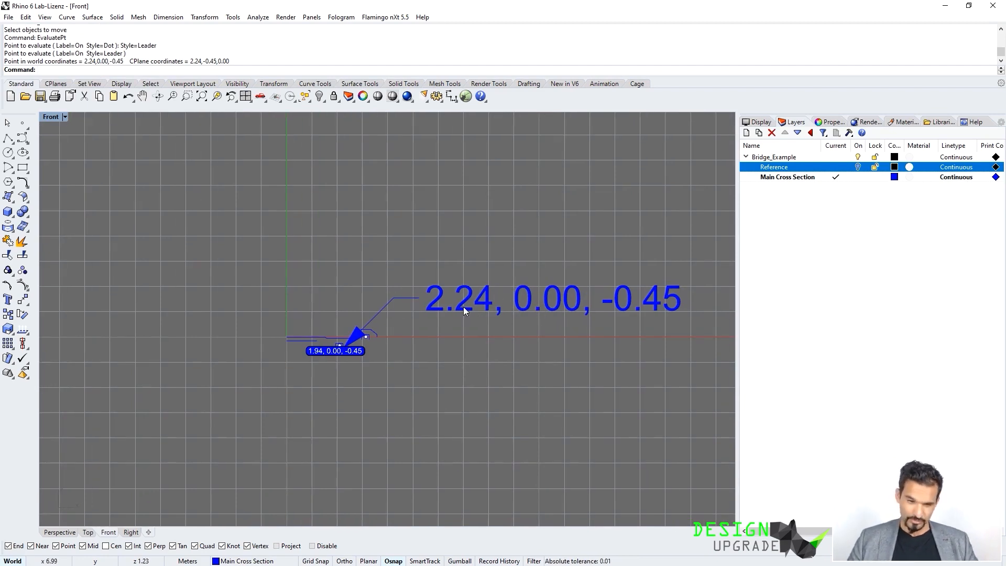
scroll(420, 312, up, 3)
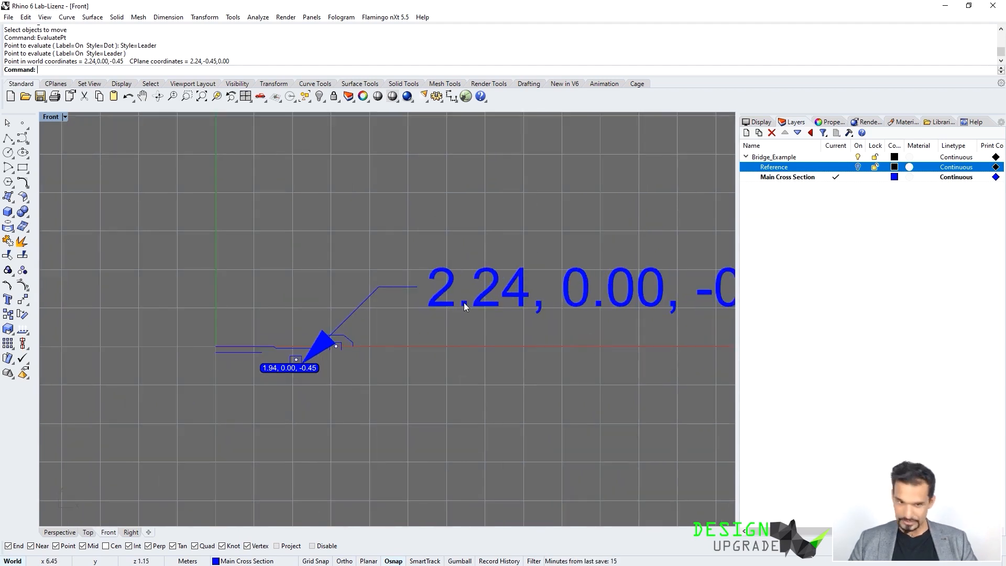
Step: Delete the coordinate leader placed at the bottom-right end of the lower U-shape
key(Delete)
click(504, 301)
key(Delete)
Step: Evaluate the bottom-right end of the lower U-shape with Style=Dot and move its coordinate dot just below the endpoint
scroll(249, 366, up, 8)
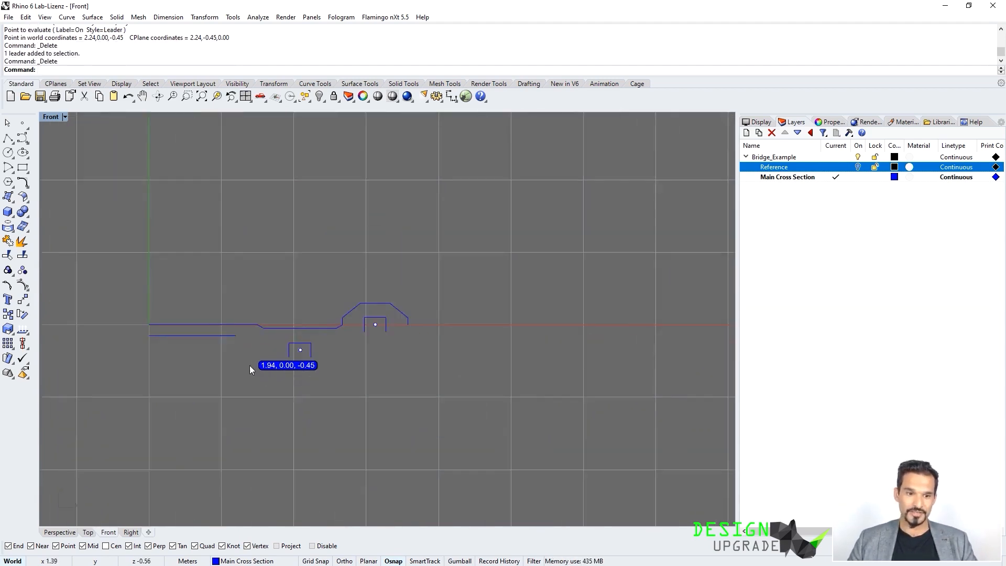
scroll(299, 374, up, 3)
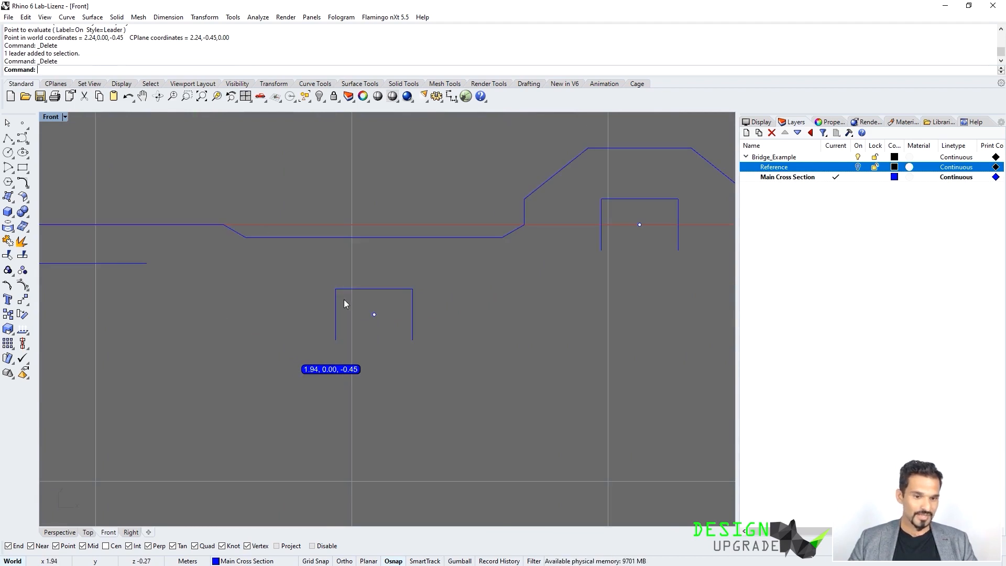
right_click(347, 361)
click(96, 70)
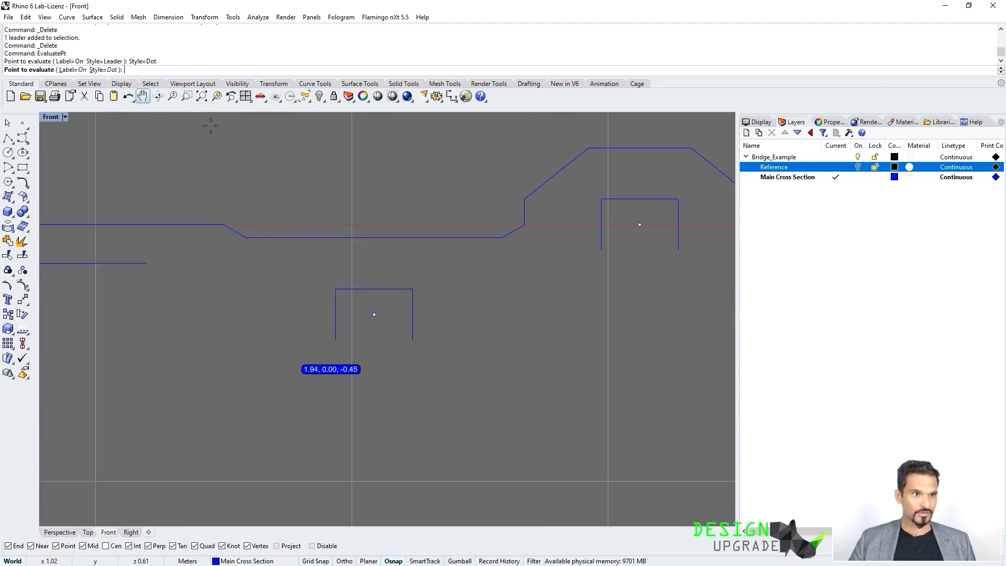
click(414, 339)
drag(417, 338, 421, 367)
click(516, 333)
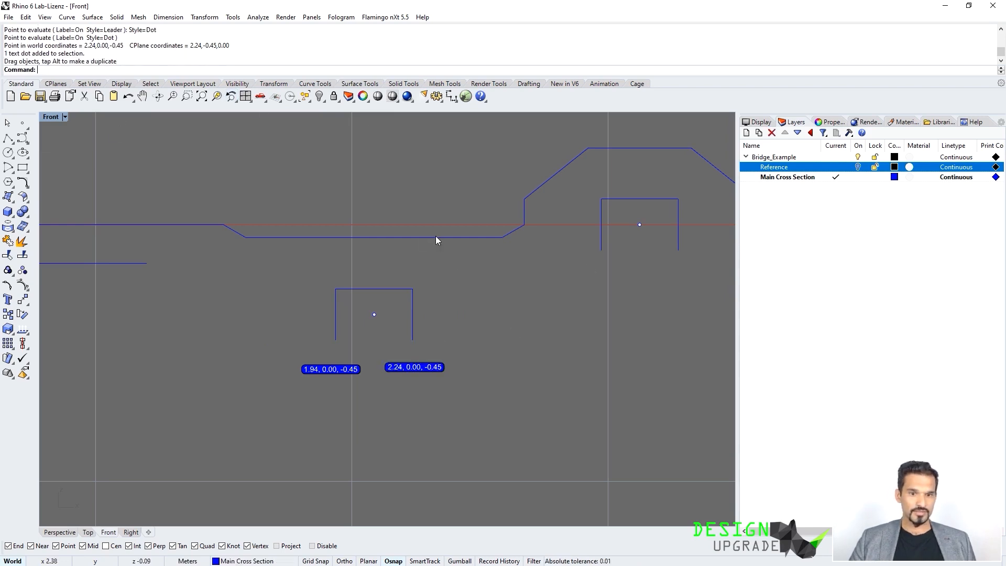
Step: Evaluate both bottom ends of the upper U-shape to place a coordinate dot at each one
key(Return)
click(603, 252)
right_click(670, 279)
click(678, 250)
Step: Move the two coordinate dots of the upper U-shape together straight down, clear of its endpoints
drag(683, 285, 614, 253)
text(M)
key(Return)
click(632, 295)
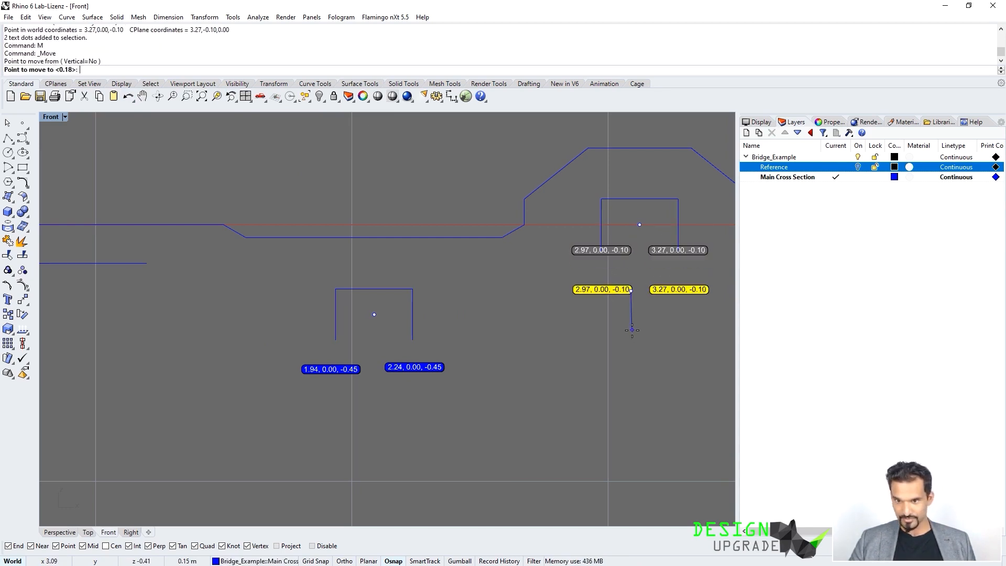
click(632, 332)
scroll(567, 289, down, 2)
right_drag(483, 292, 515, 273)
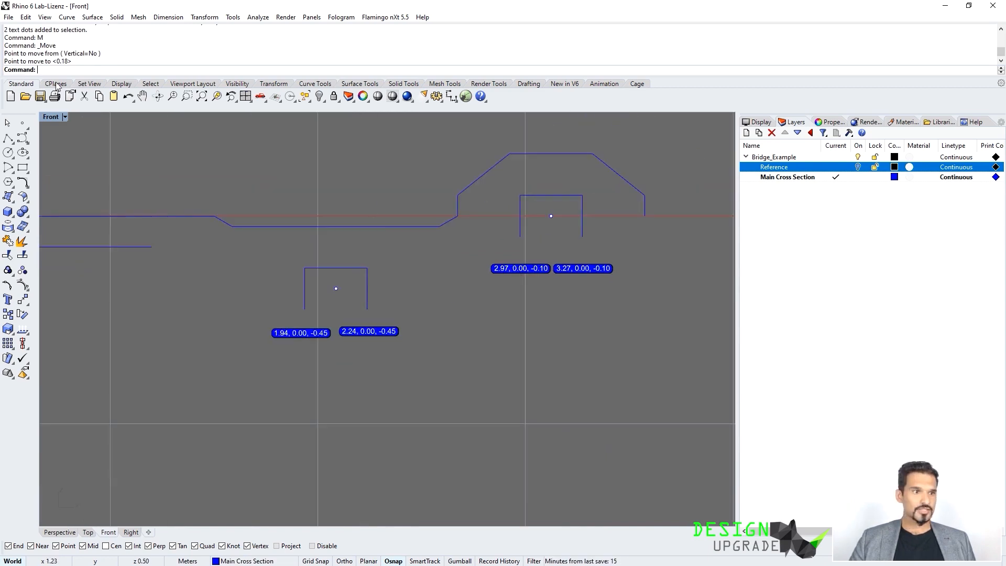
text(M)
key(Return)
key(Escape)
Step: Evaluate the right end of the upper profile line and move its coordinate dot slightly down and to the right
text(Ev)
key(Return)
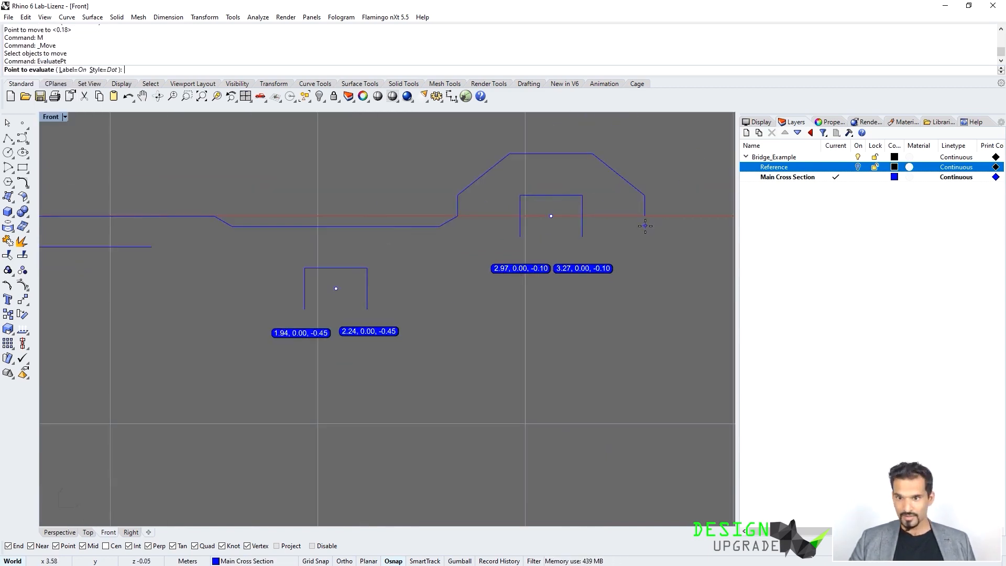
click(645, 215)
drag(651, 217, 683, 237)
Step: Delete the short horizontal line below the profile and both U-shapes, keeping the coordinate dots
scroll(683, 236, down, 2)
right_drag(156, 265, 281, 257)
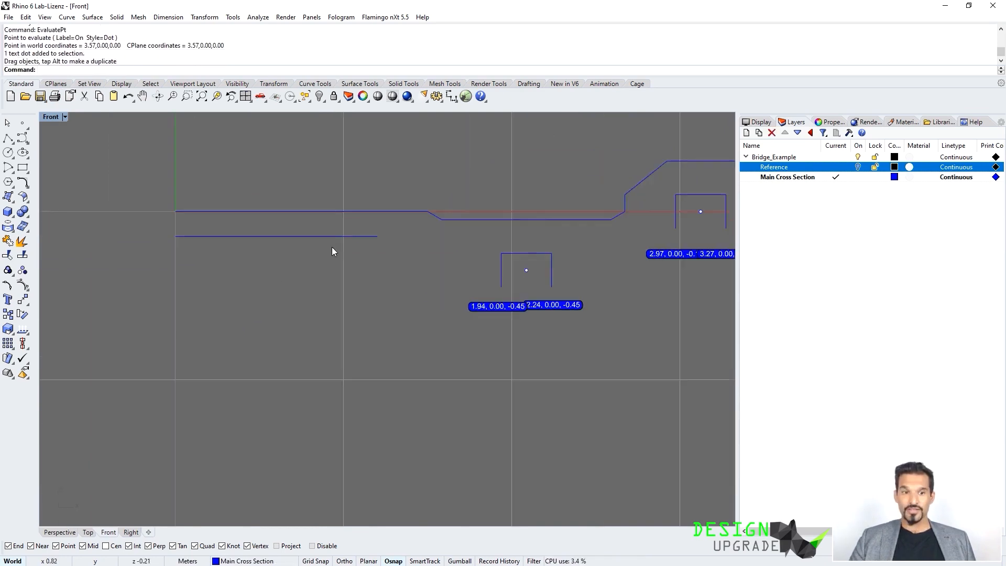
drag(364, 259, 364, 260)
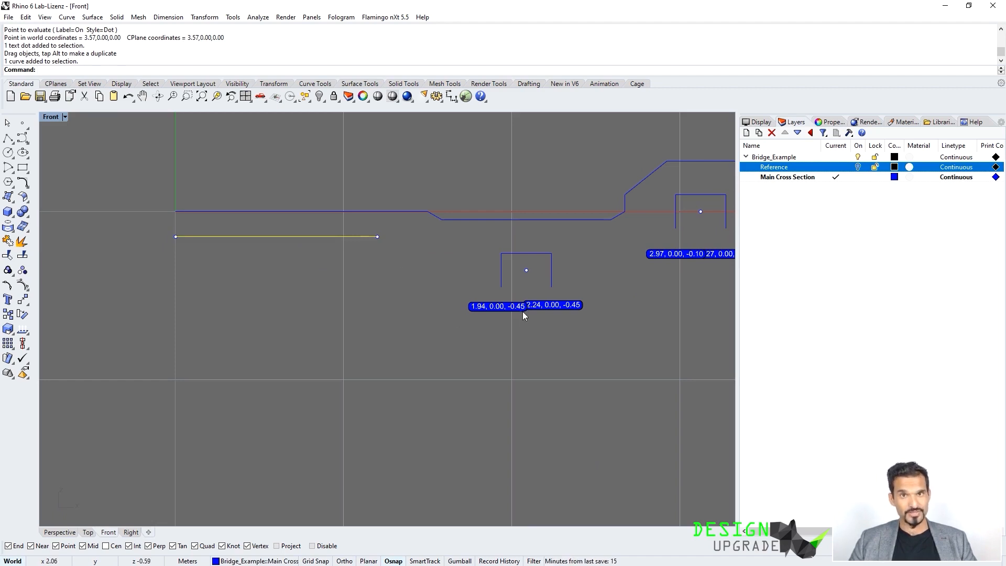
key(Delete)
key(Delete)
mouse_move(569, 247)
mouse_down()
mouse_move(542, 262)
mouse_move(477, 267)
mouse_up()
key(Delete)
scroll(394, 270, down, 4)
scroll(571, 226, up, 4)
key(Delete)
mouse_move(642, 210)
mouse_down()
mouse_move(617, 232)
mouse_move(564, 234)
mouse_up()
key(Delete)
scroll(566, 237, down, 6)
scroll(603, 265, up, 10)
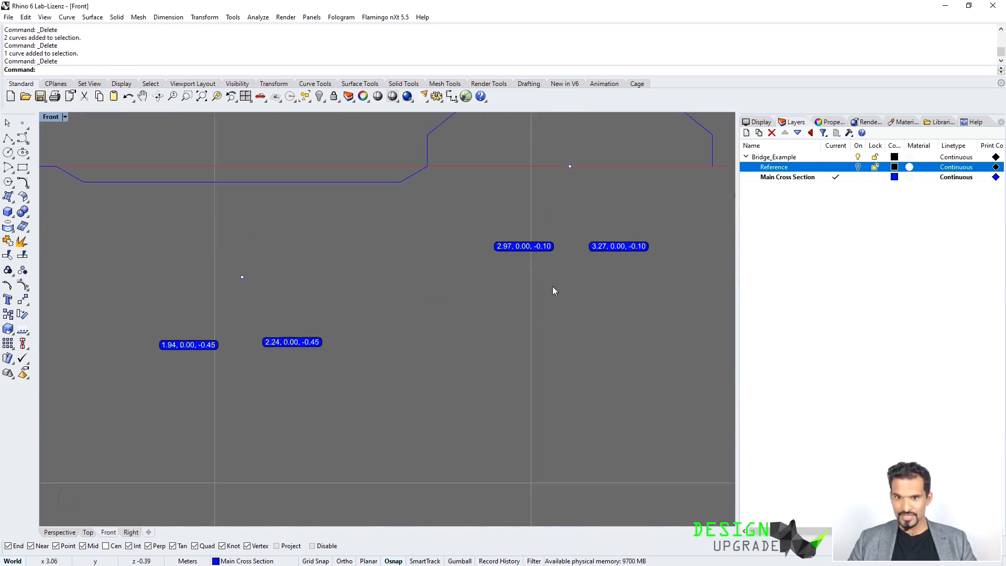
scroll(527, 283, down, 2)
scroll(573, 266, down, 4)
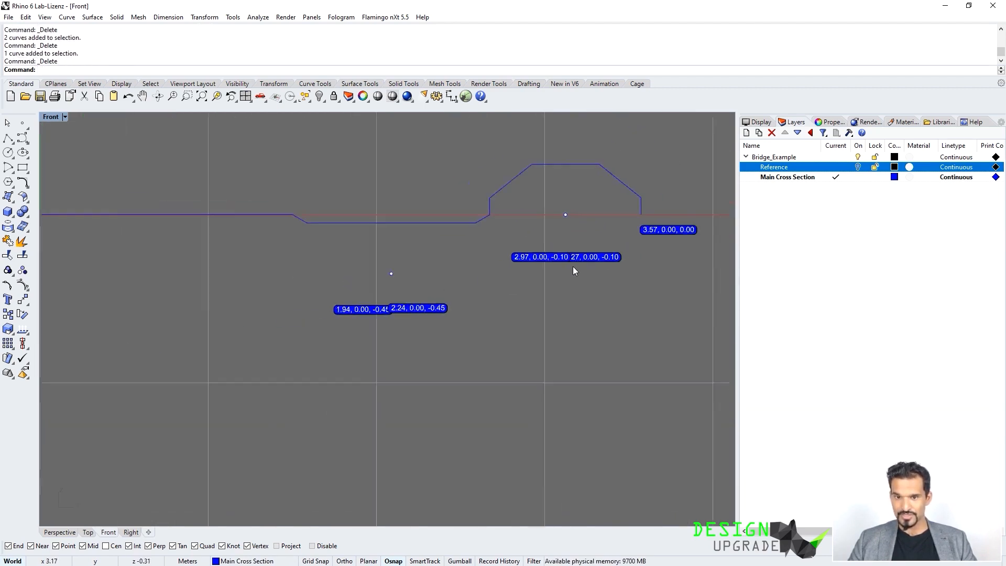
scroll(618, 271, up, 3)
scroll(621, 278, down, 3)
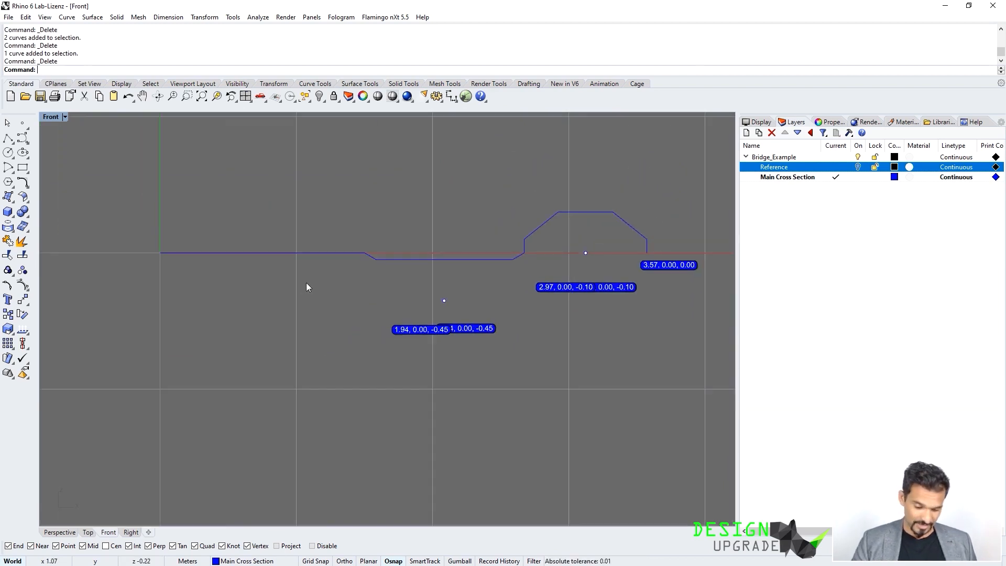
Step: Start a polyline at absolute coordinates 0,-.15 and draw its first segment 1.2 m horizontally to the right
text(ly)
key(Return)
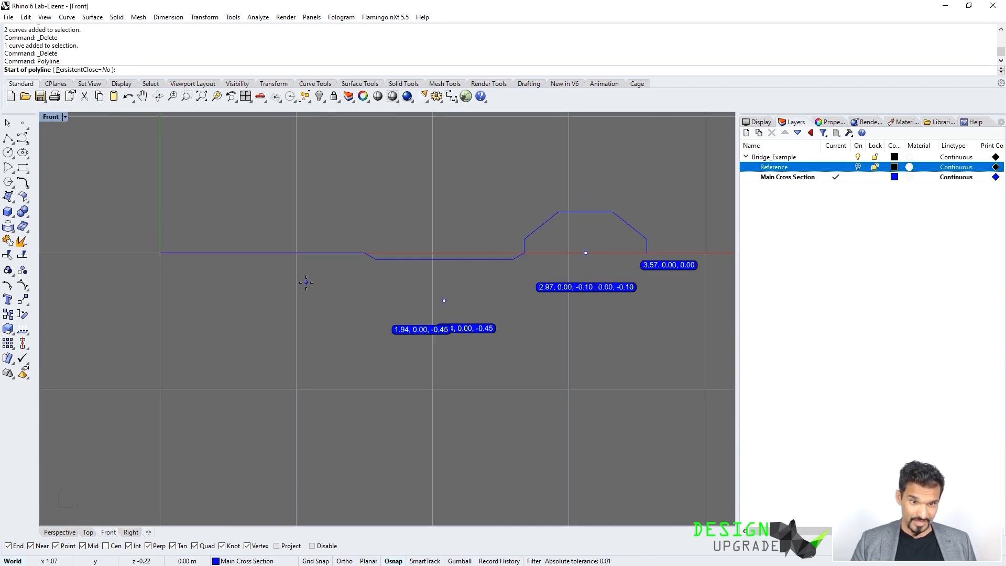
text(0,)
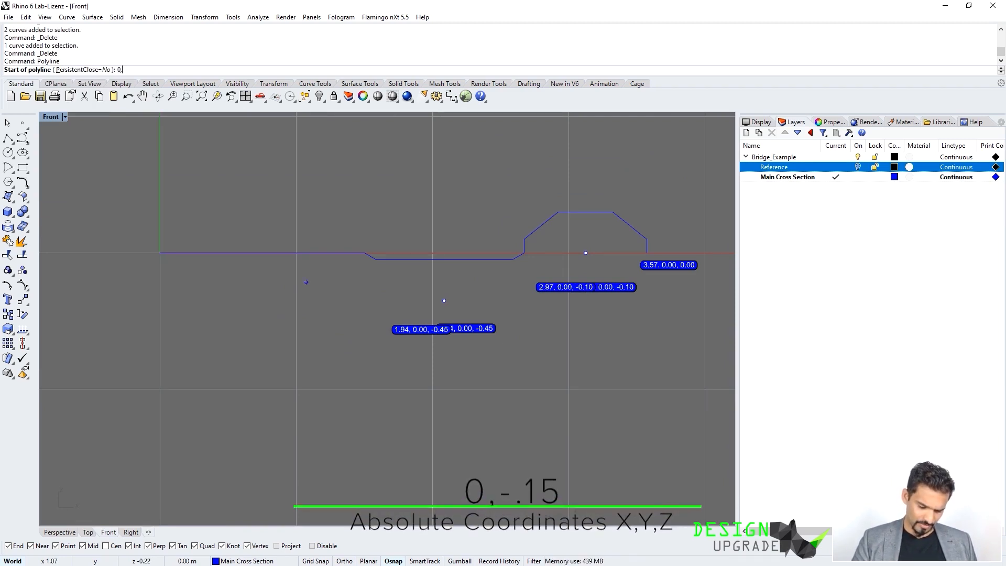
text(-.15)
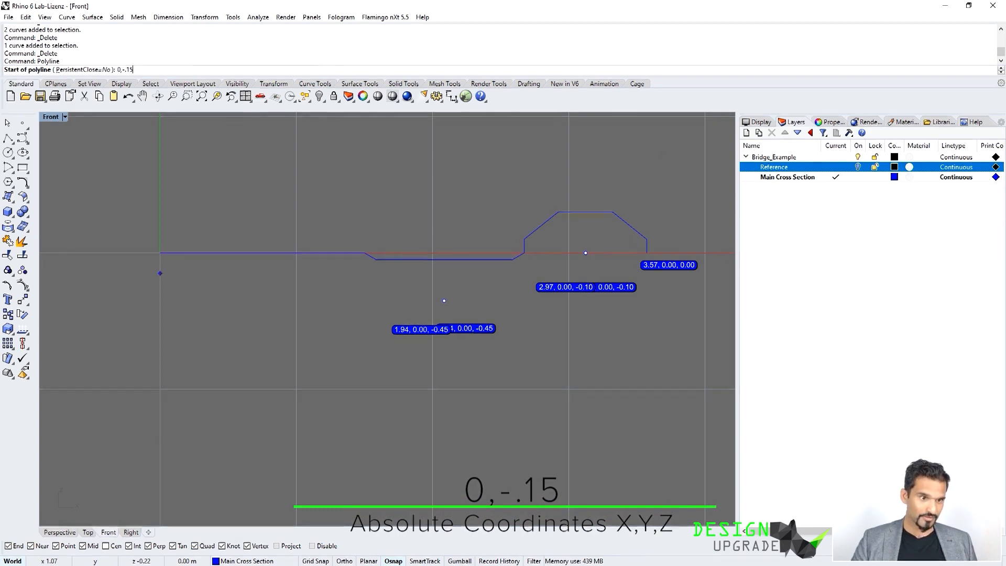
key(Return)
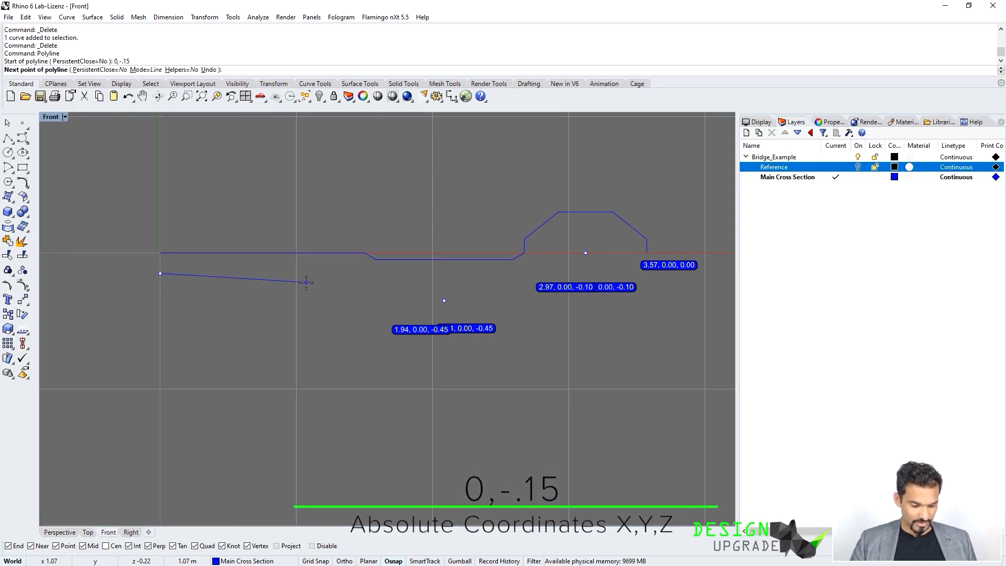
text(1.2)
key(Return)
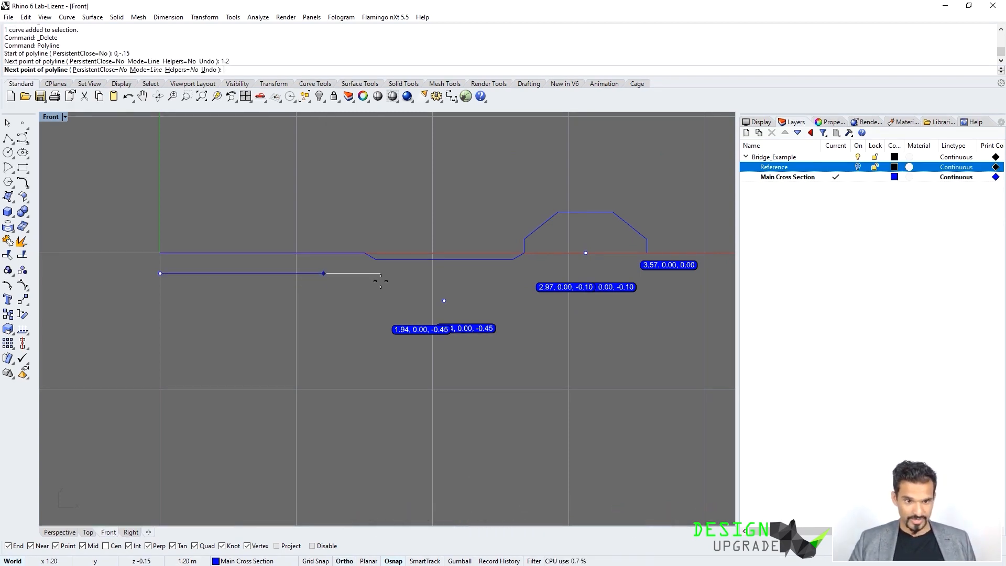
click(367, 291)
Step: Add the polyline's sloping segment down to the absolute point 1.94,-.45
scroll(367, 291, up, 2)
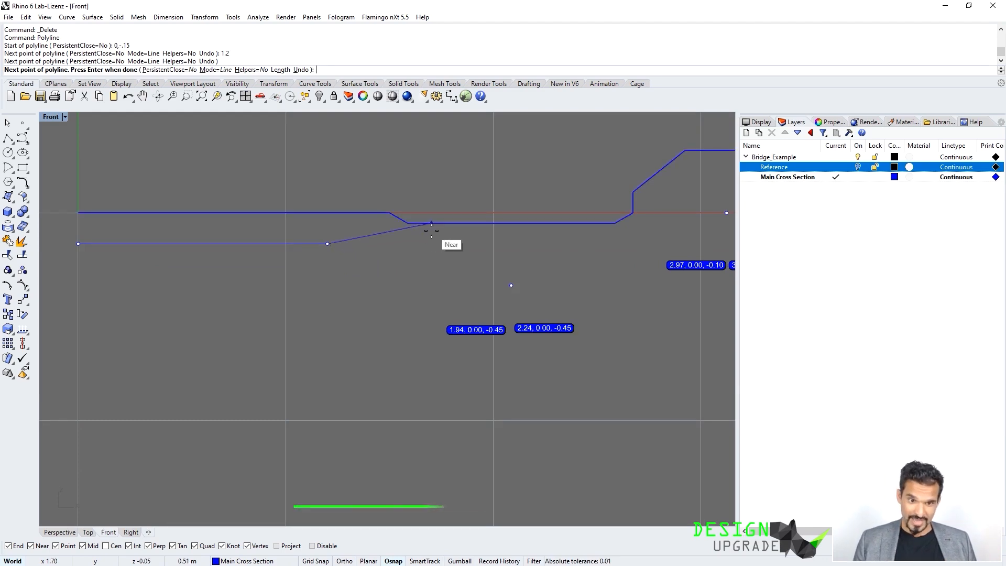
text(1.9)
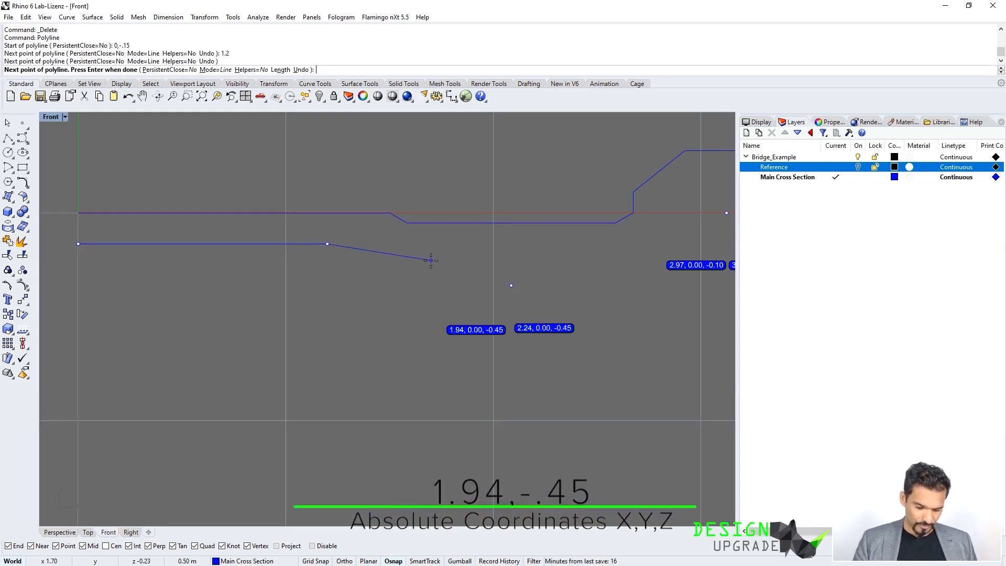
text(4)
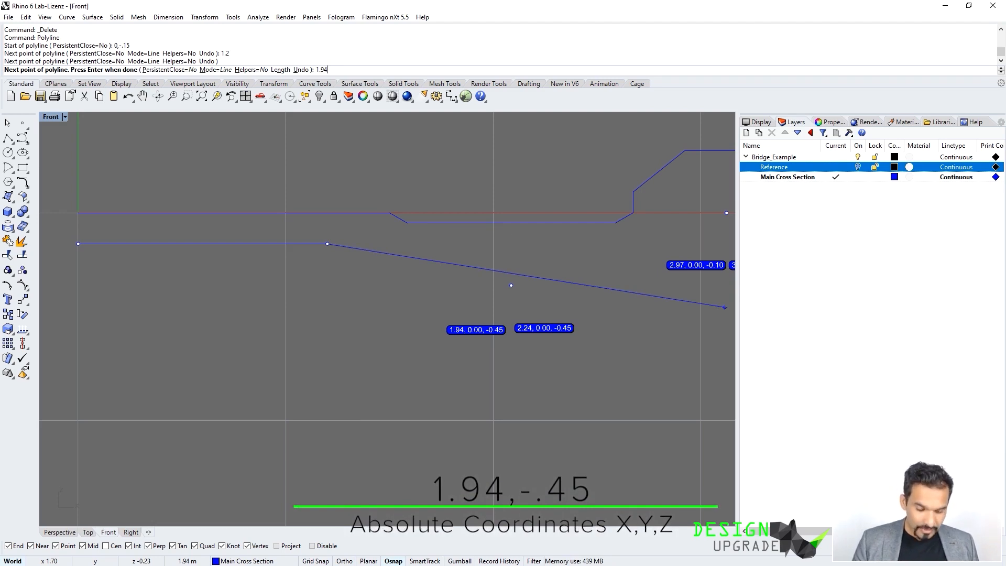
text(,)
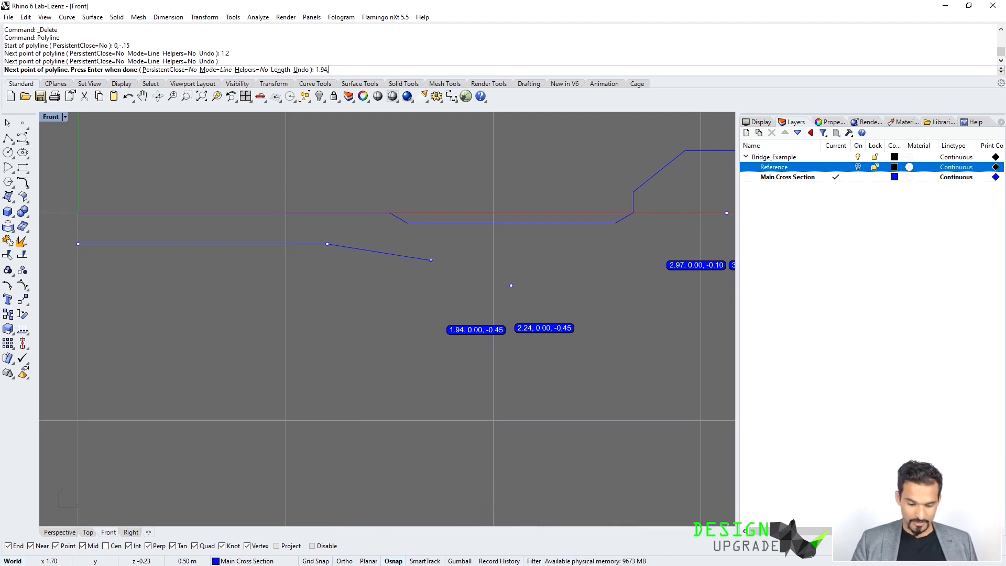
text(-.)
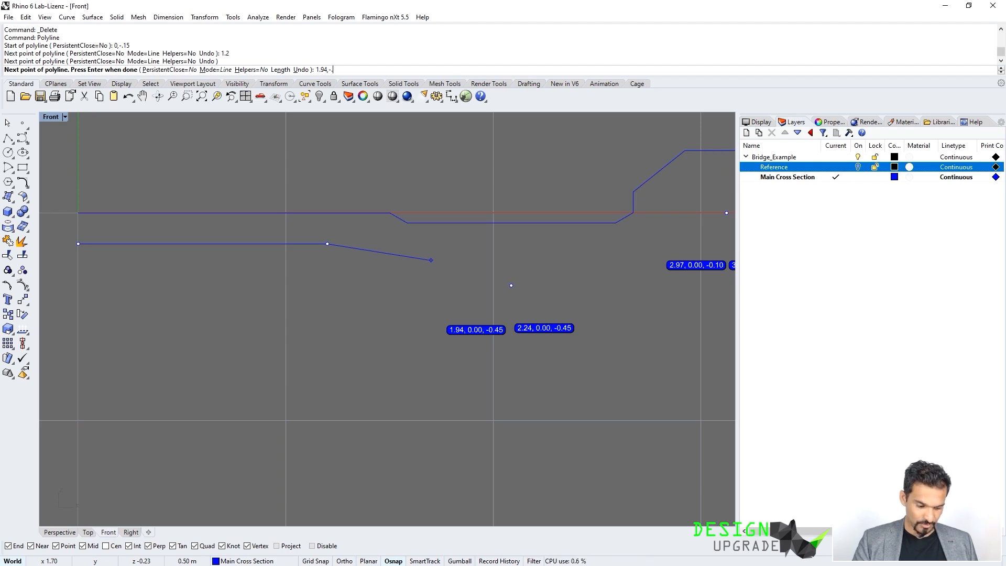
text(45)
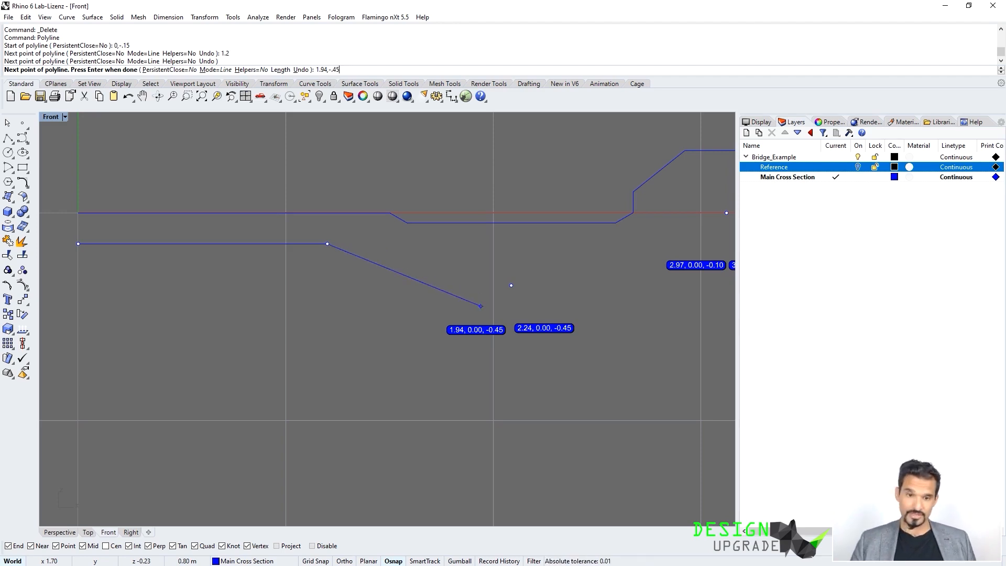
key(Return)
Step: Continue the curve around the lower notch with orthogonal segments: 0.2 m up, 0.3 m right and 0.2 m down
scroll(527, 278, up, 2)
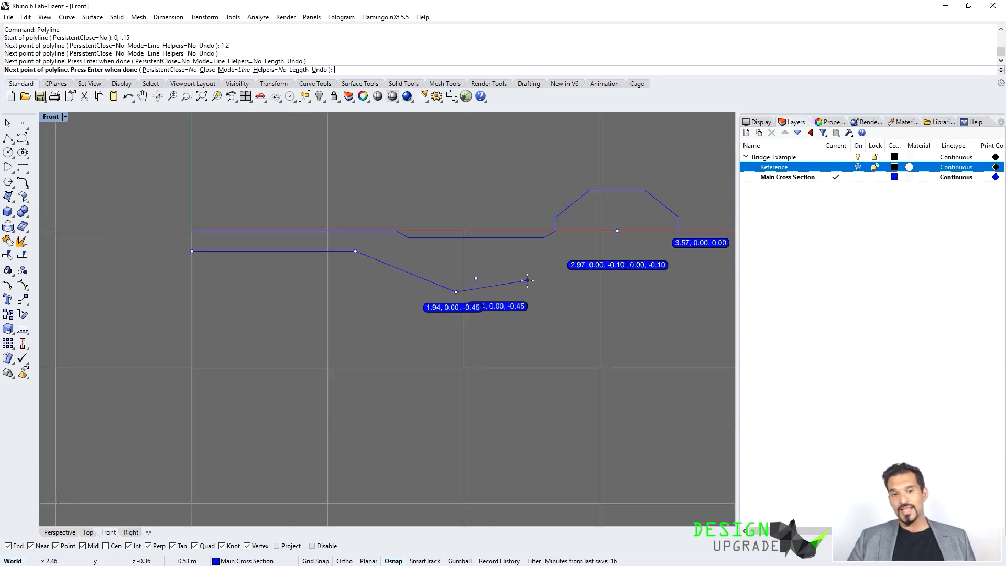
scroll(414, 278, down, 1)
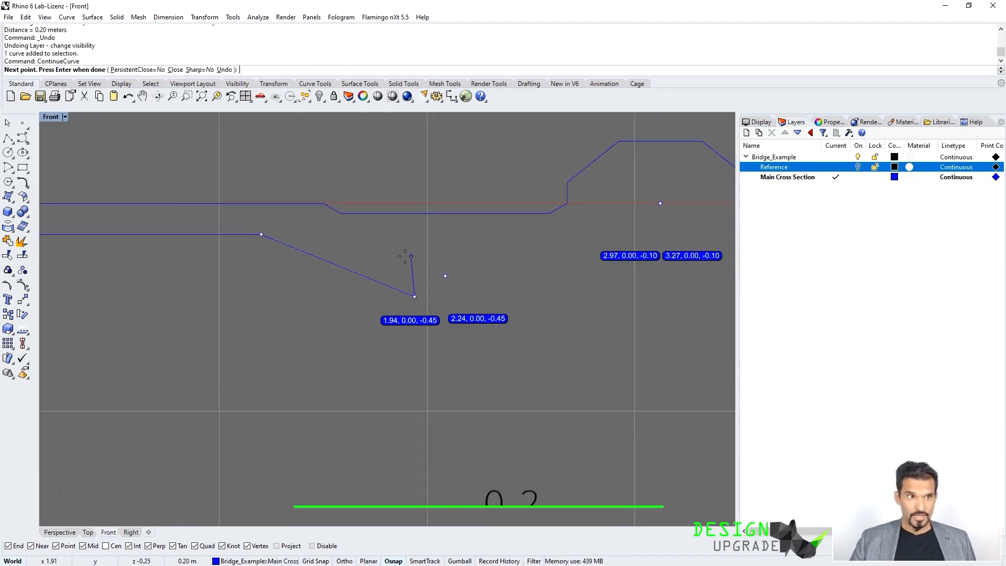
text(0)
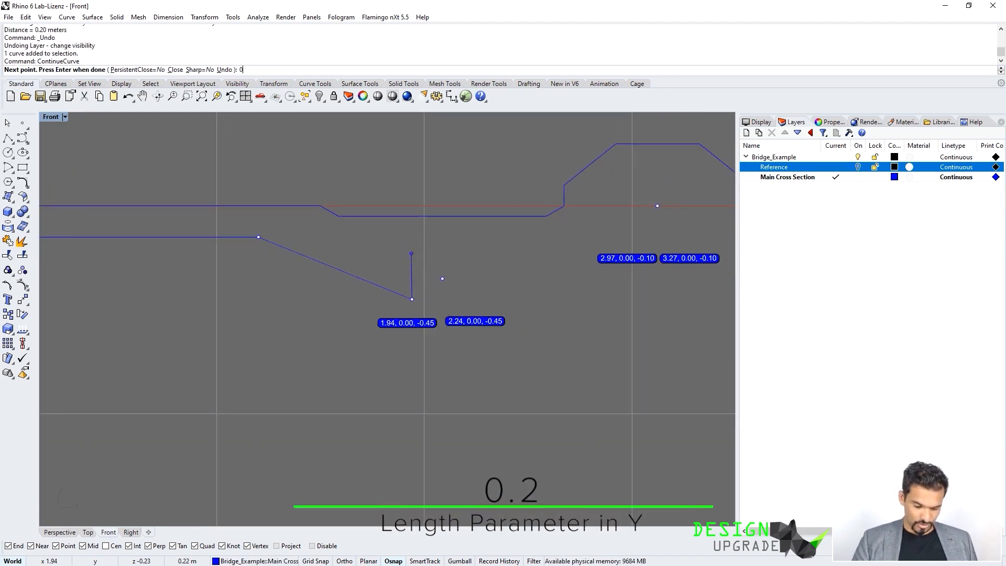
text(.2)
key(Return)
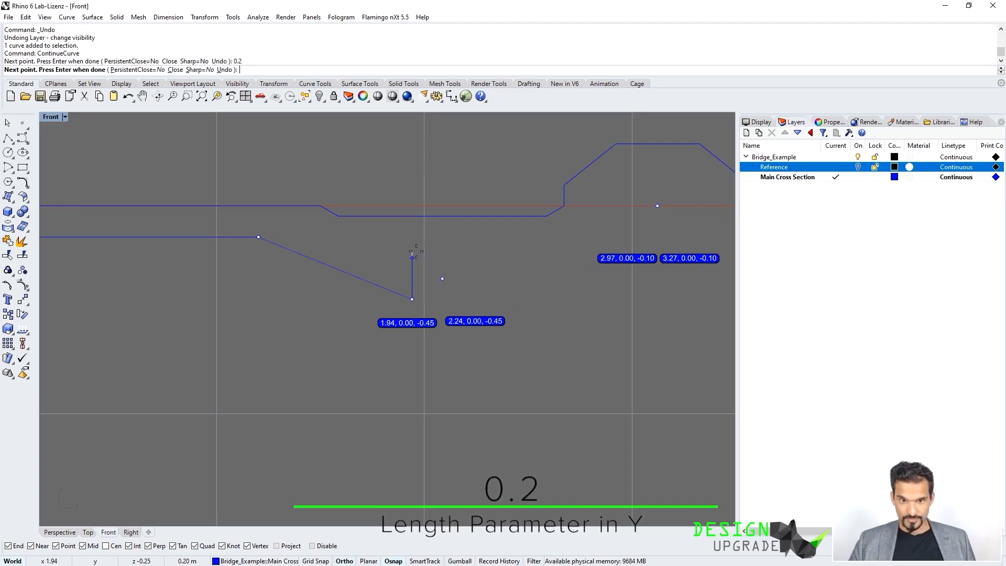
click(412, 258)
text(0.3)
key(Return)
click(472, 258)
text(0.2)
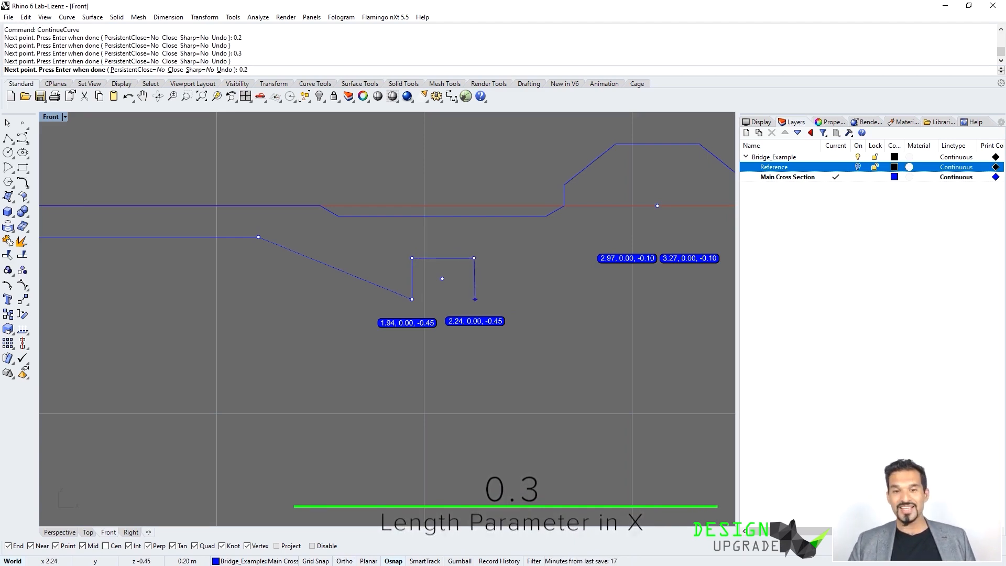
key(Return)
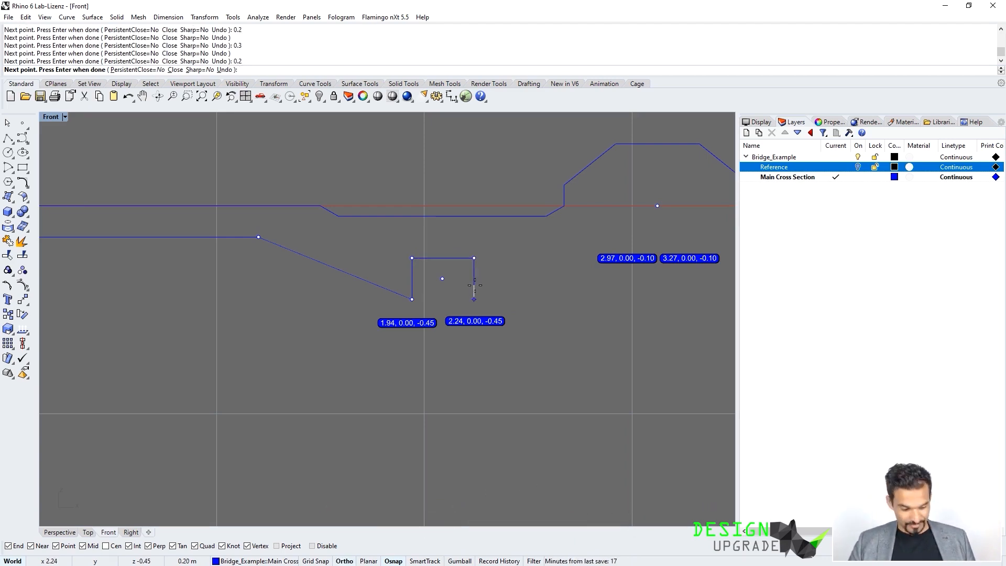
click(474, 288)
Step: Continue the underside polyline with a free-angle sloping segment from the lower notch to the absolute point 2.97,-.1
key(F8)
scroll(497, 311, down, 3)
scroll(497, 312, up, 1)
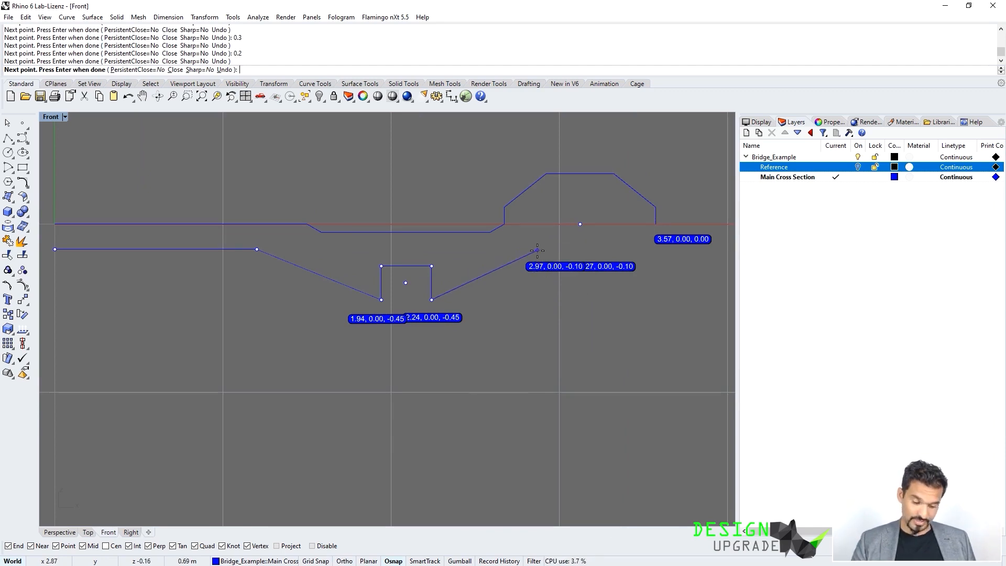
text(2)
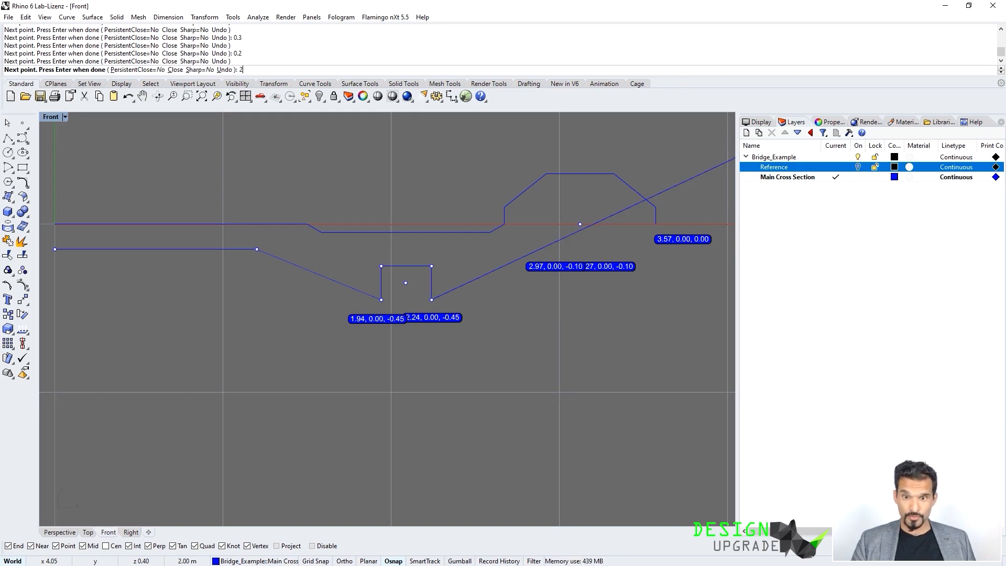
text(.9)
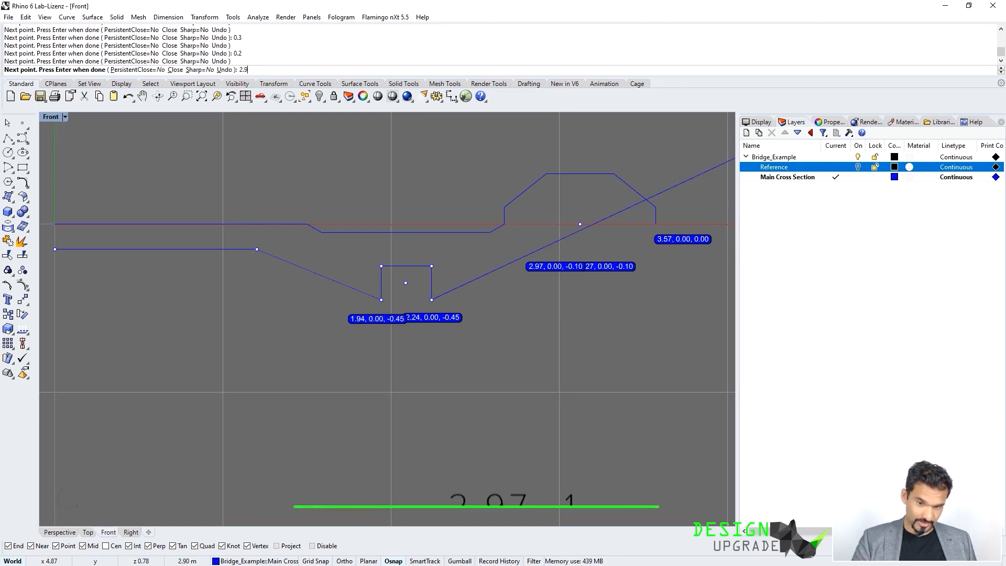
text(7,)
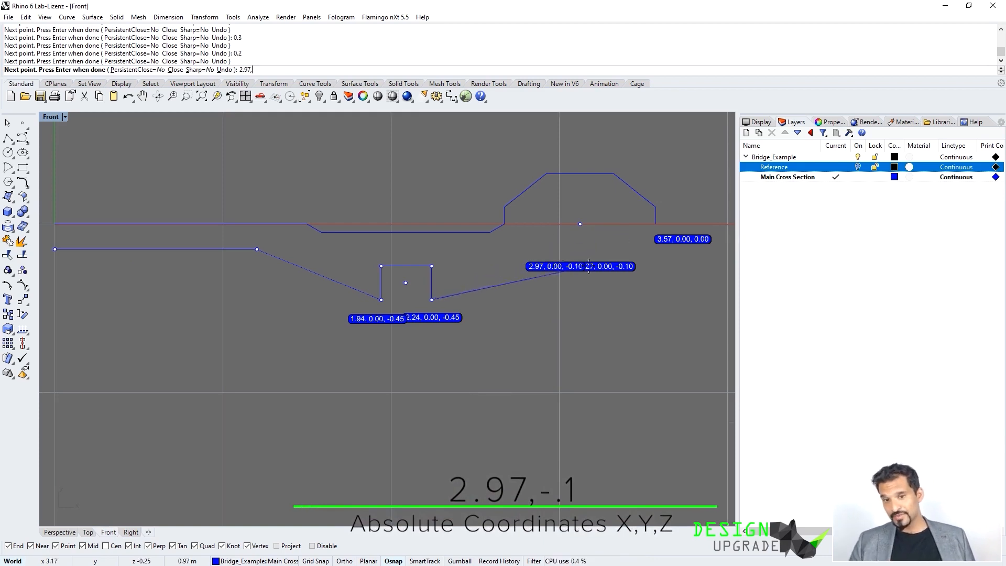
scroll(581, 265, up, 2)
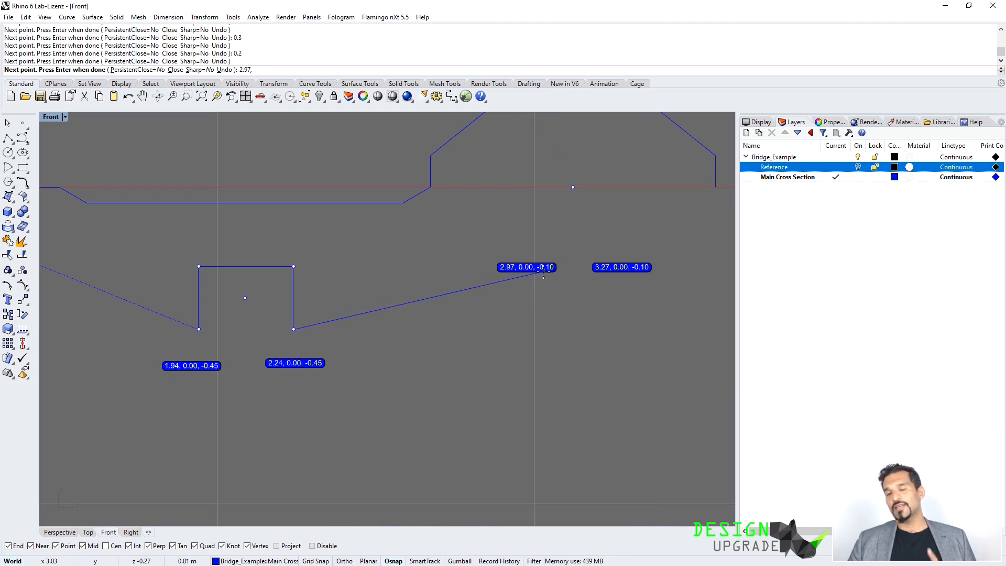
scroll(543, 270, down, 10)
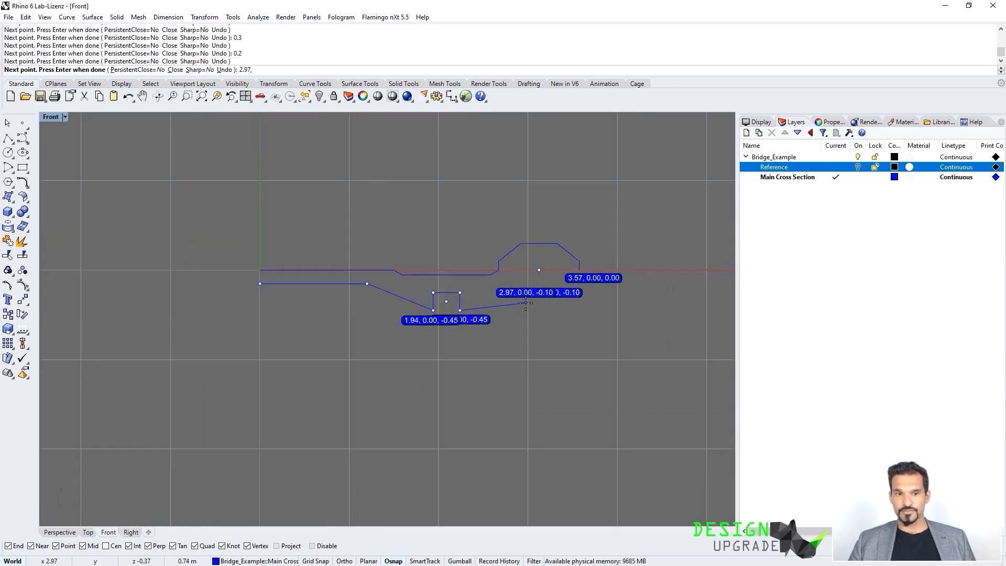
scroll(525, 303, down, 10)
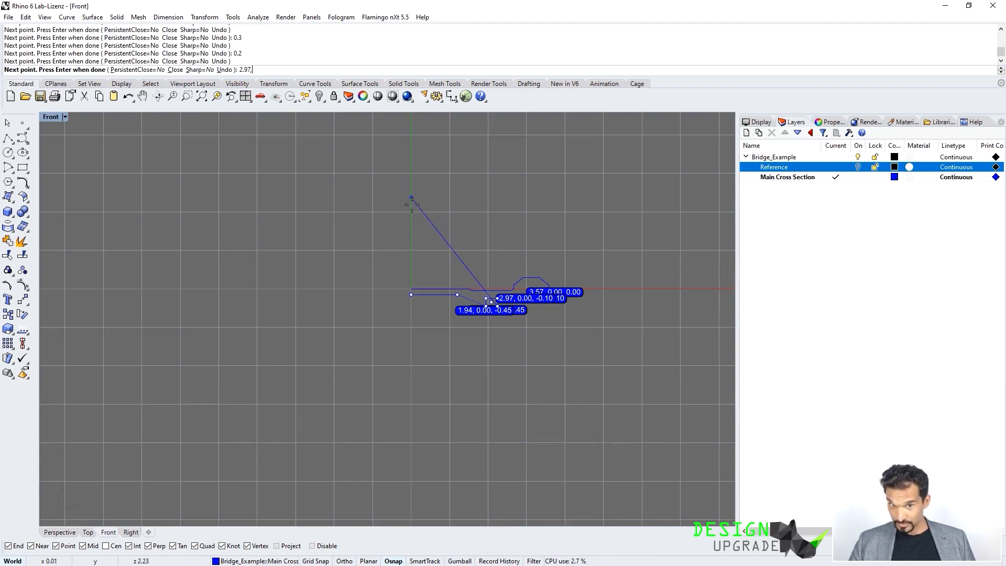
scroll(503, 306, up, 10)
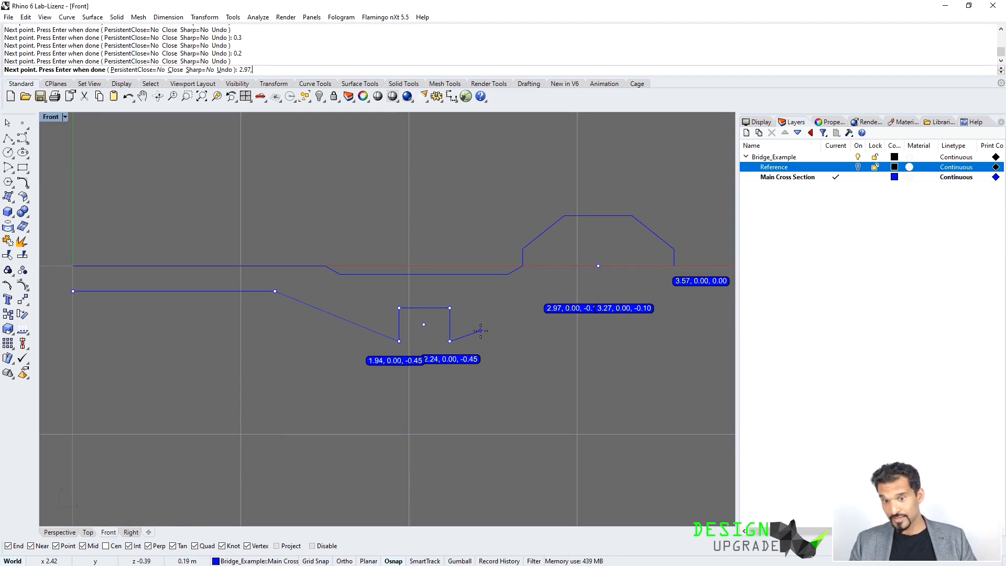
scroll(520, 322, up, 4)
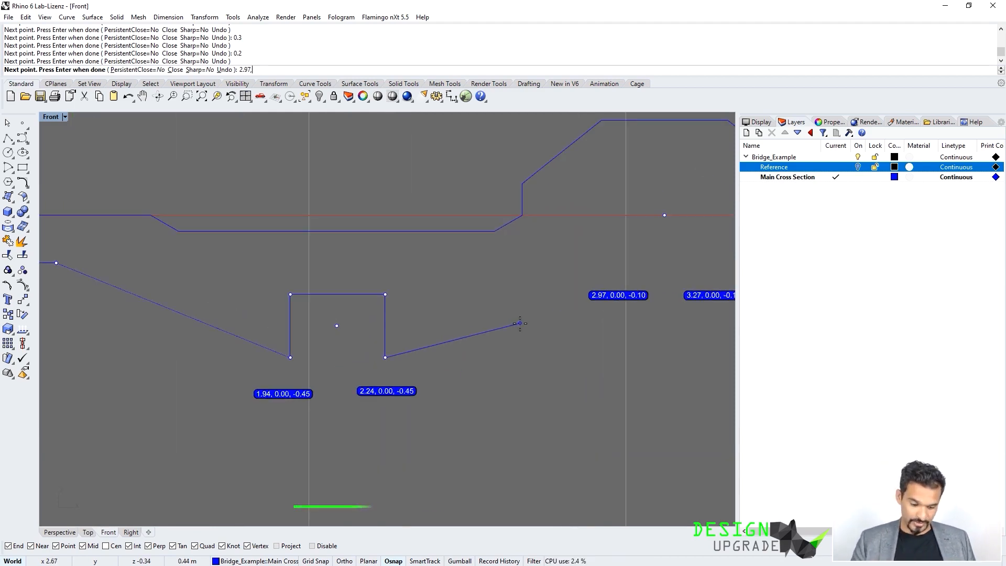
text(-.1)
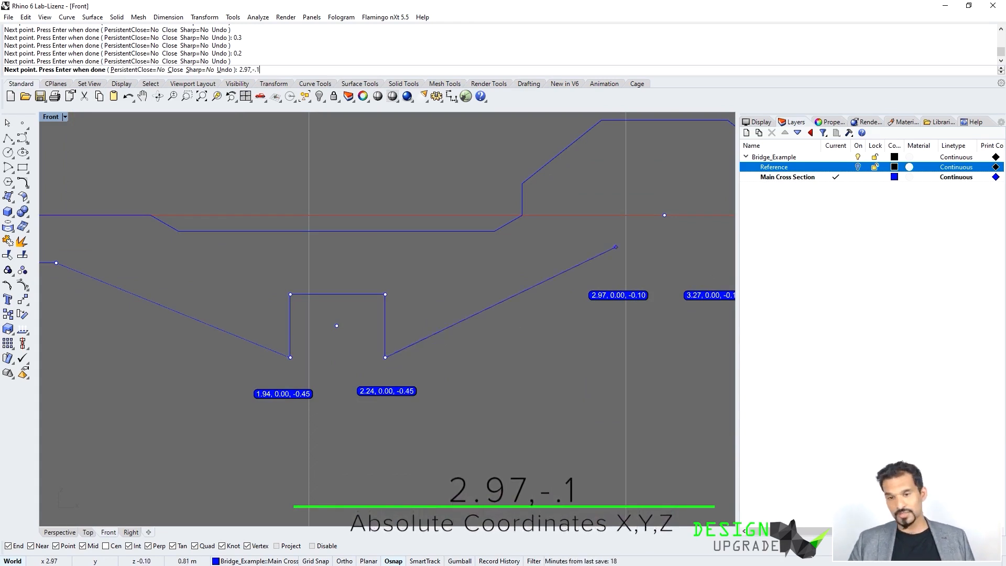
key(Return)
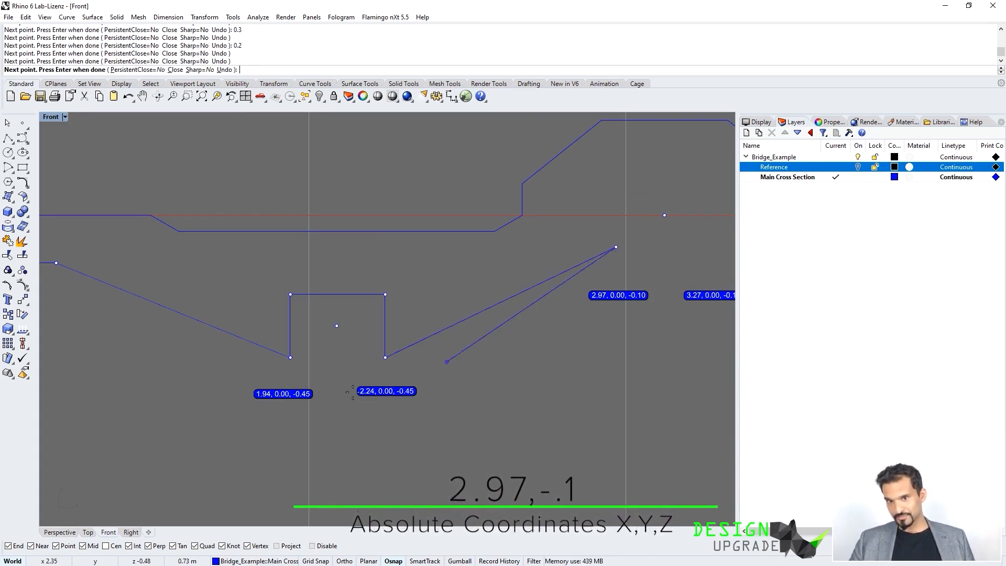
Step: Trace the upper notch with orthogonal polyline segments: 0.2 m up, 0.3 m right and 0.2 m down
scroll(431, 313, down, 3)
text(0.2)
key(Return)
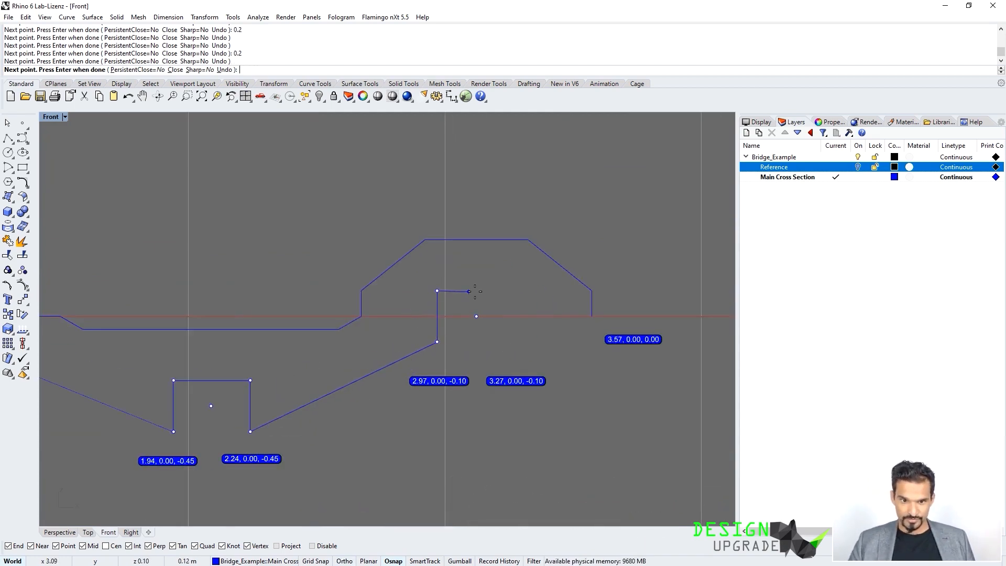
text(0.3)
key(Return)
text(0.2)
key(shift)
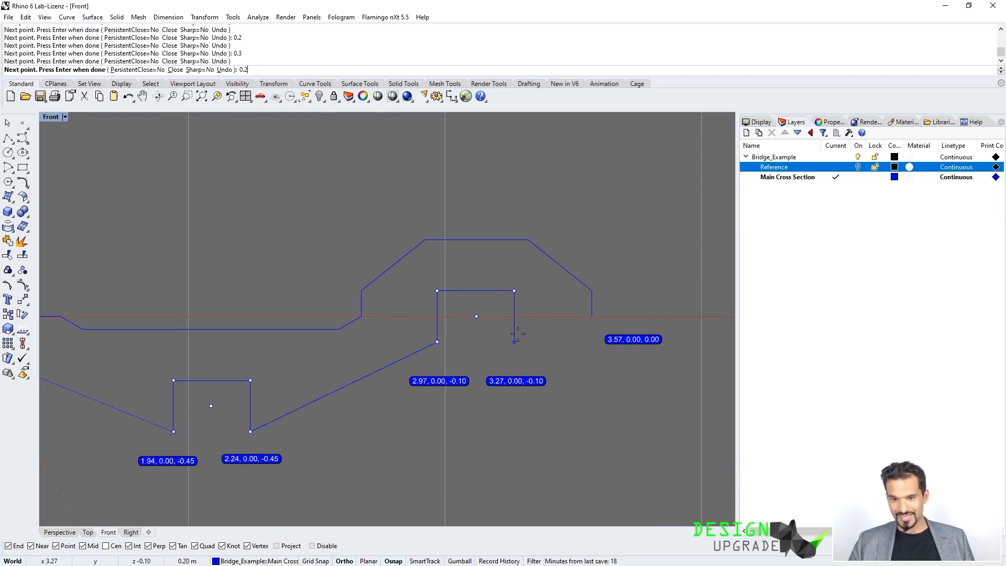
key(Return)
click(518, 346)
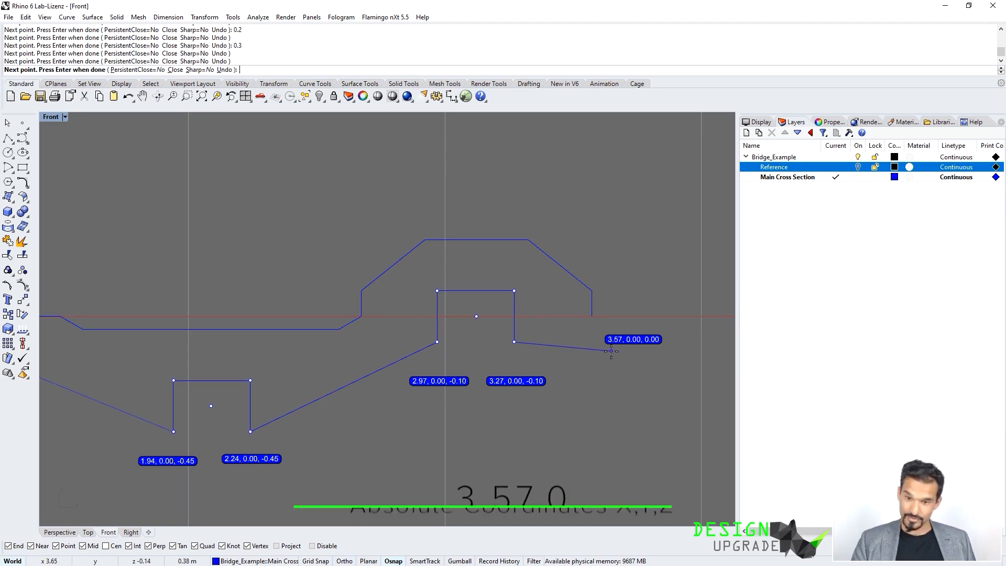
Step: Add the last sloping segment to the absolute point 3.57,0 at the upper profile's outer end and finish the polyline
text(3.57)
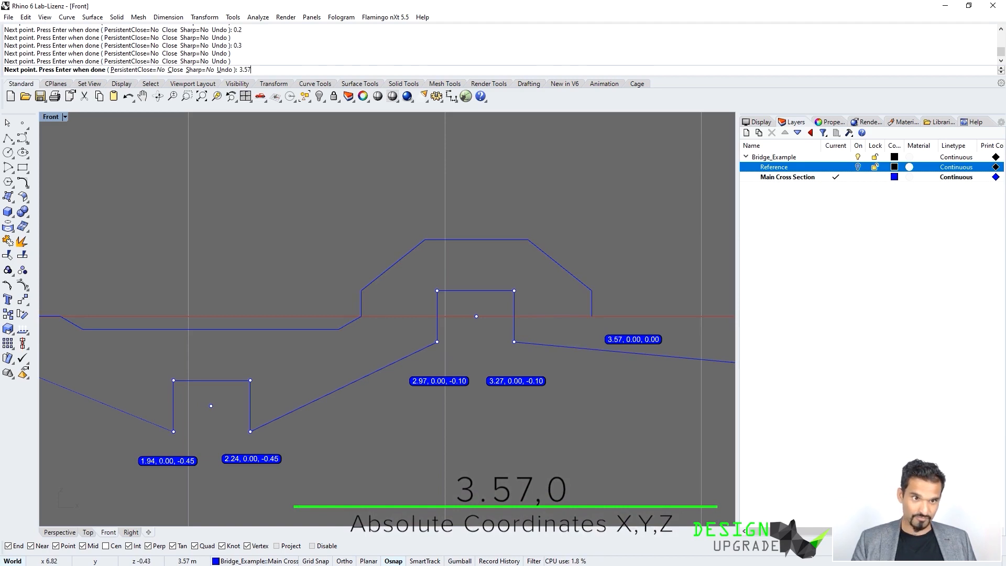
text(,0)
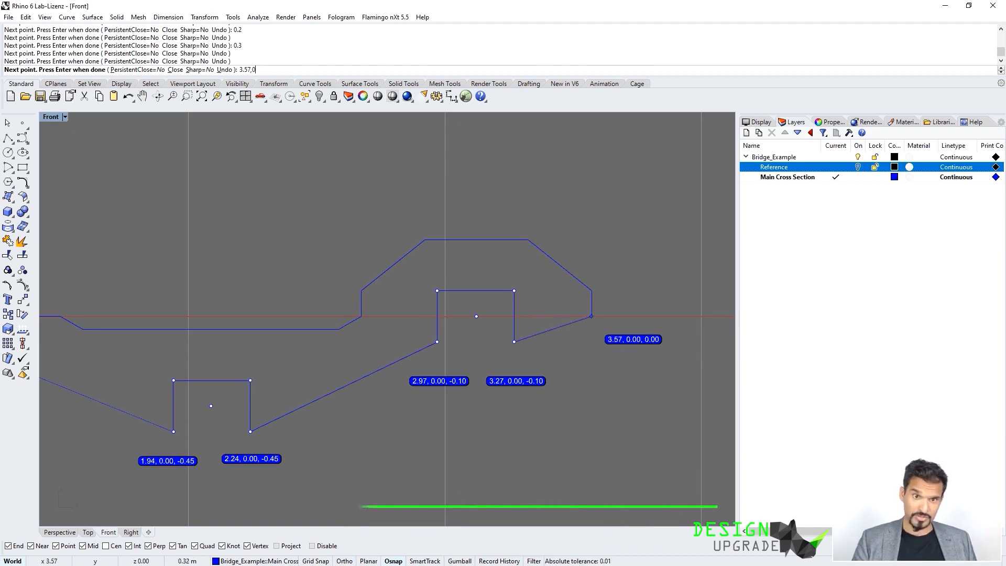
key(Return)
key(Return)
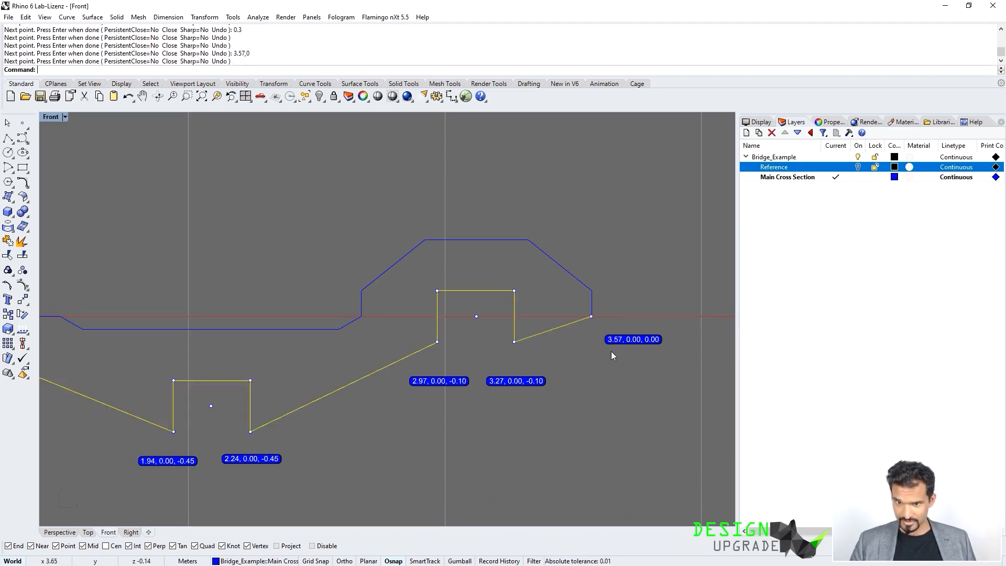
scroll(559, 260, down, 5)
scroll(390, 365, up, 3)
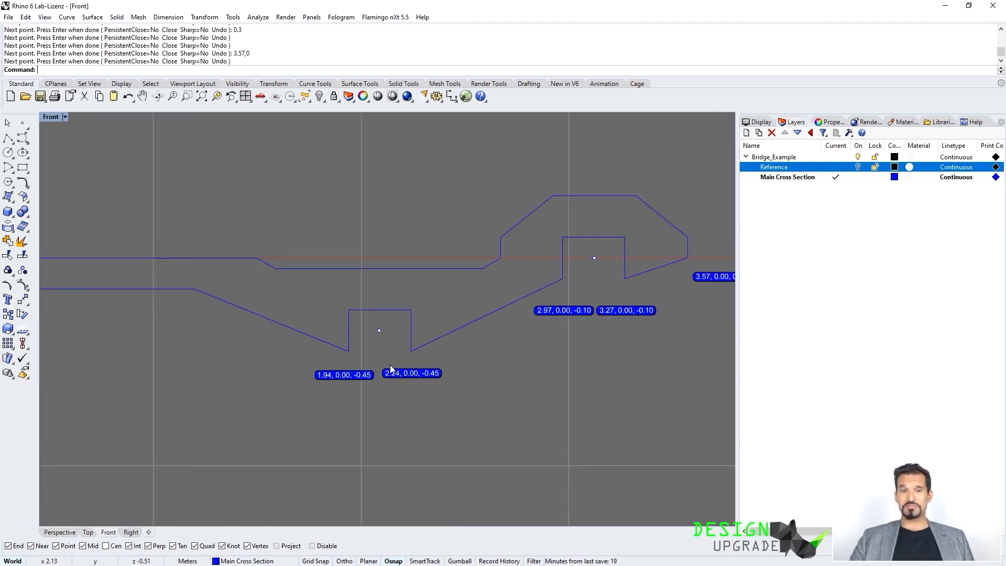
scroll(392, 369, down, 2)
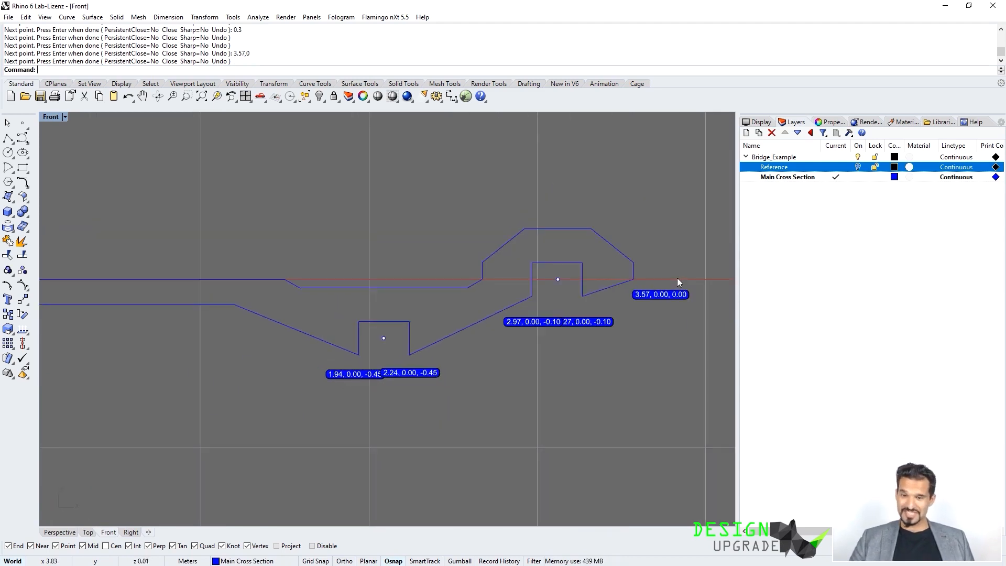
Step: Create a new sublayer named EvaluatePt under Bridge_Example
drag(671, 312, 661, 320)
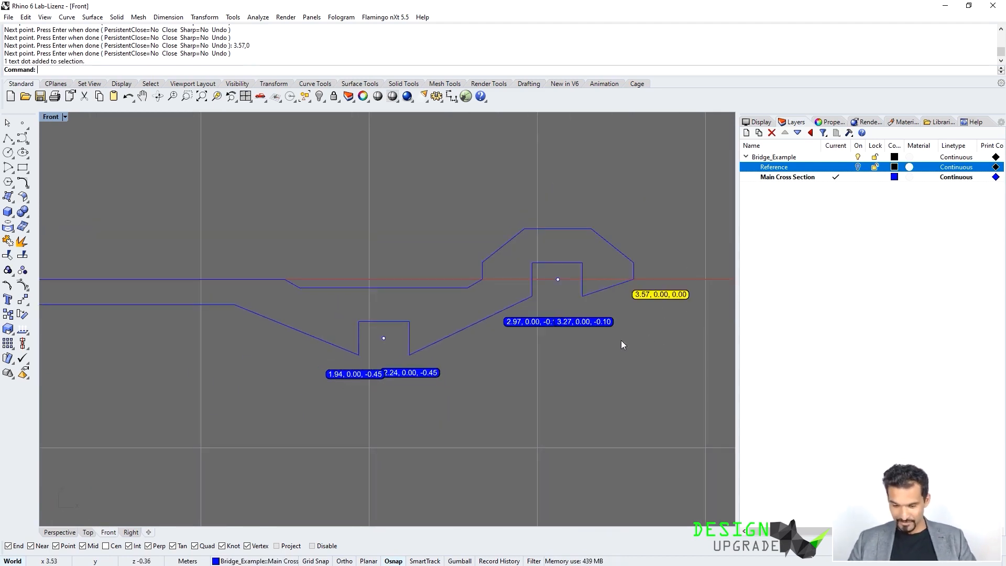
click(746, 133)
text(Do)
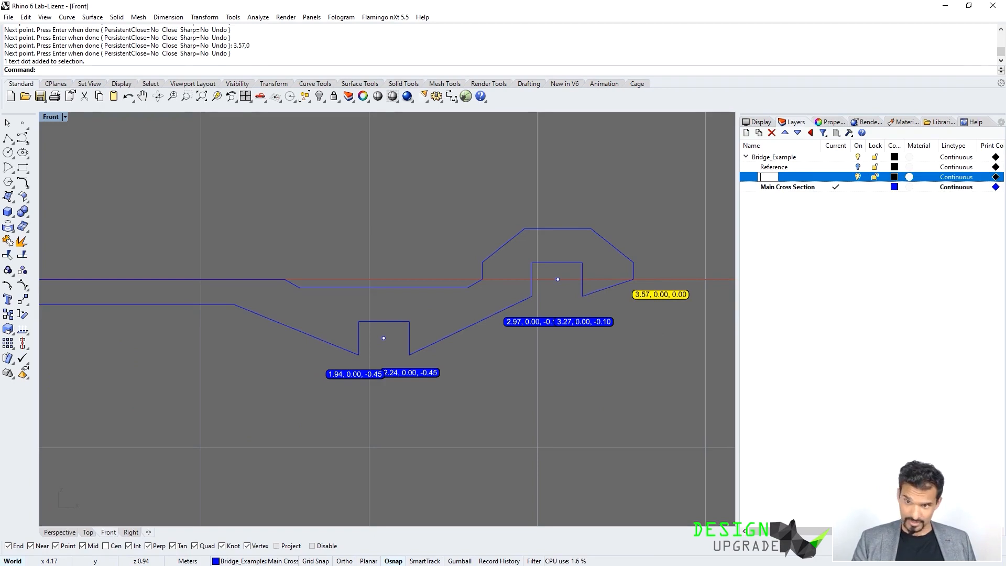
text(val)
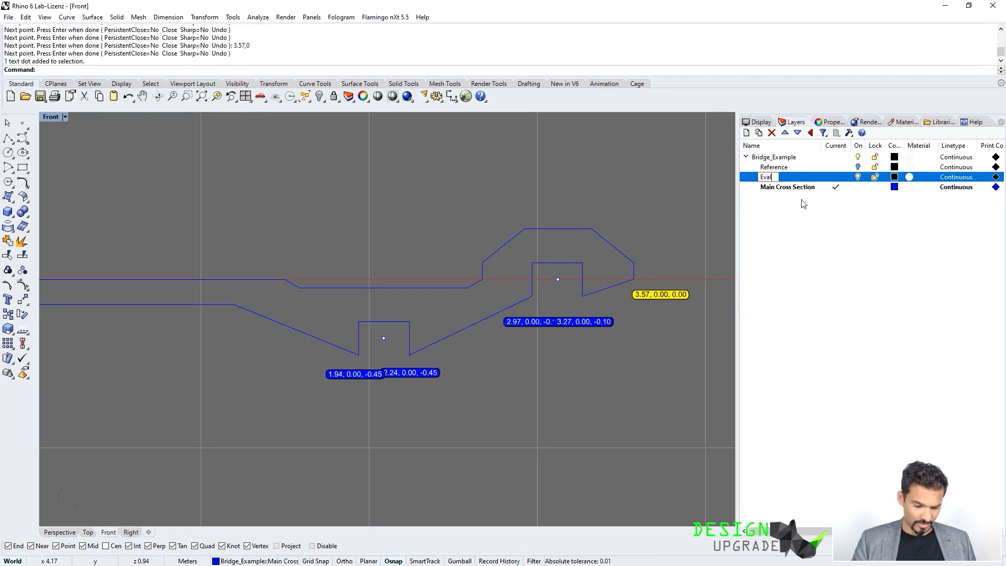
text(uatePt)
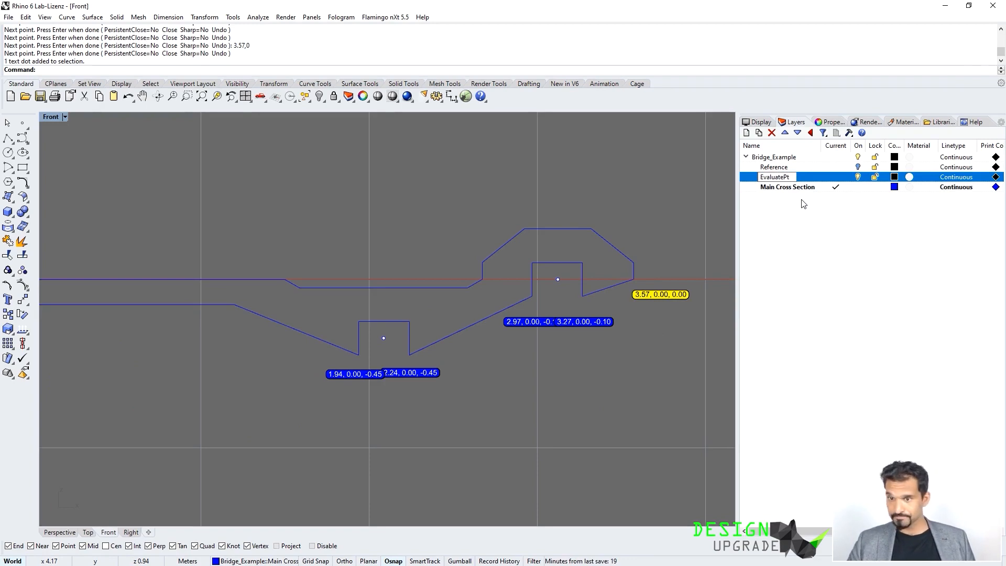
click(692, 249)
Step: Move all coordinate text dots and the two point objects inside the notches to the EvaluatePt layer
drag(696, 302, 636, 282)
drag(657, 378, 548, 324)
drag(341, 366, 341, 367)
click(383, 338)
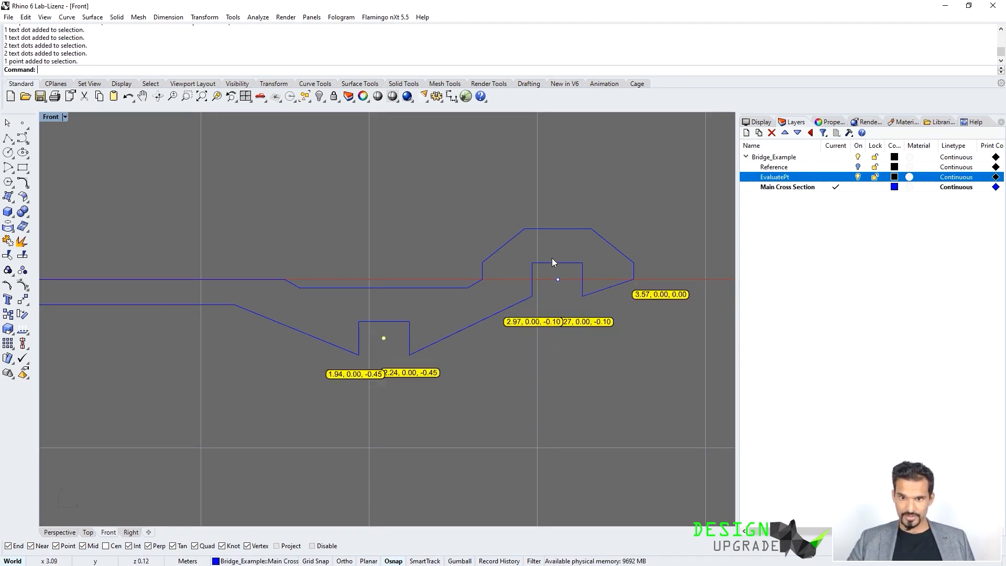
click(568, 285)
right_click(832, 179)
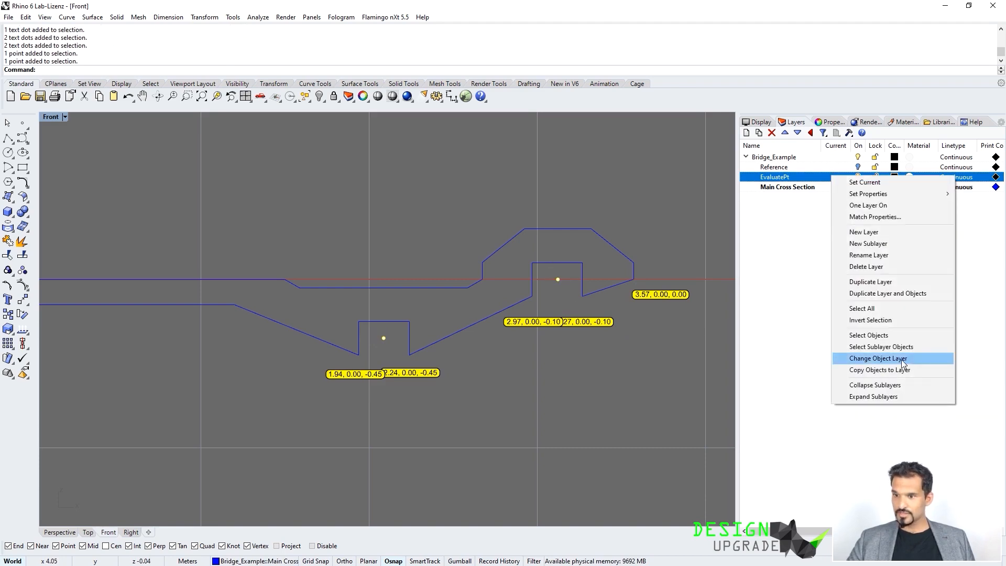
click(901, 358)
Step: Hide the EvaluatePt layer, keep Main Cross Section current, and check the two profile curves by selecting and deselecting them
click(835, 186)
scroll(552, 376, down, 1)
drag(534, 188, 373, 474)
click(486, 412)
scroll(438, 309, down, 2)
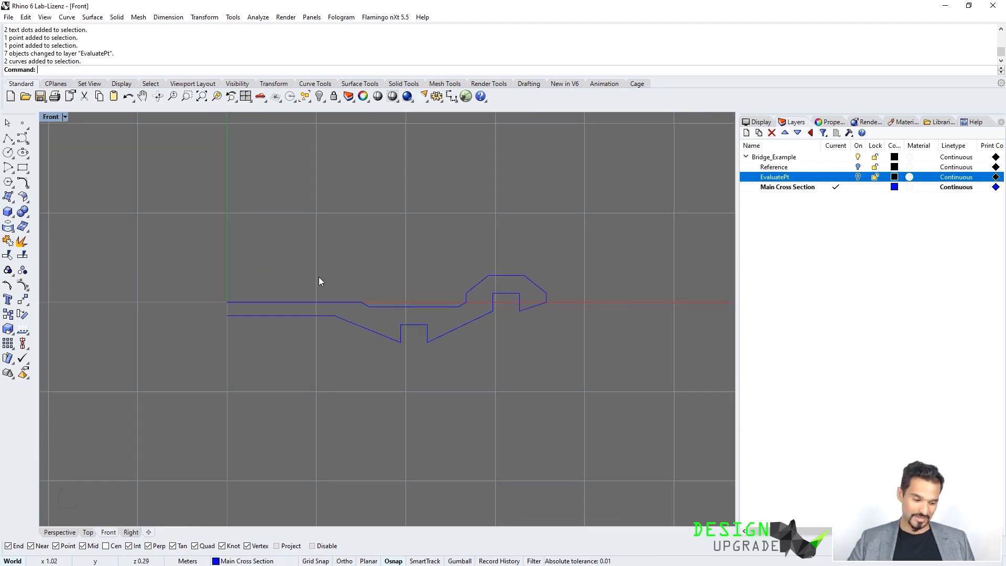